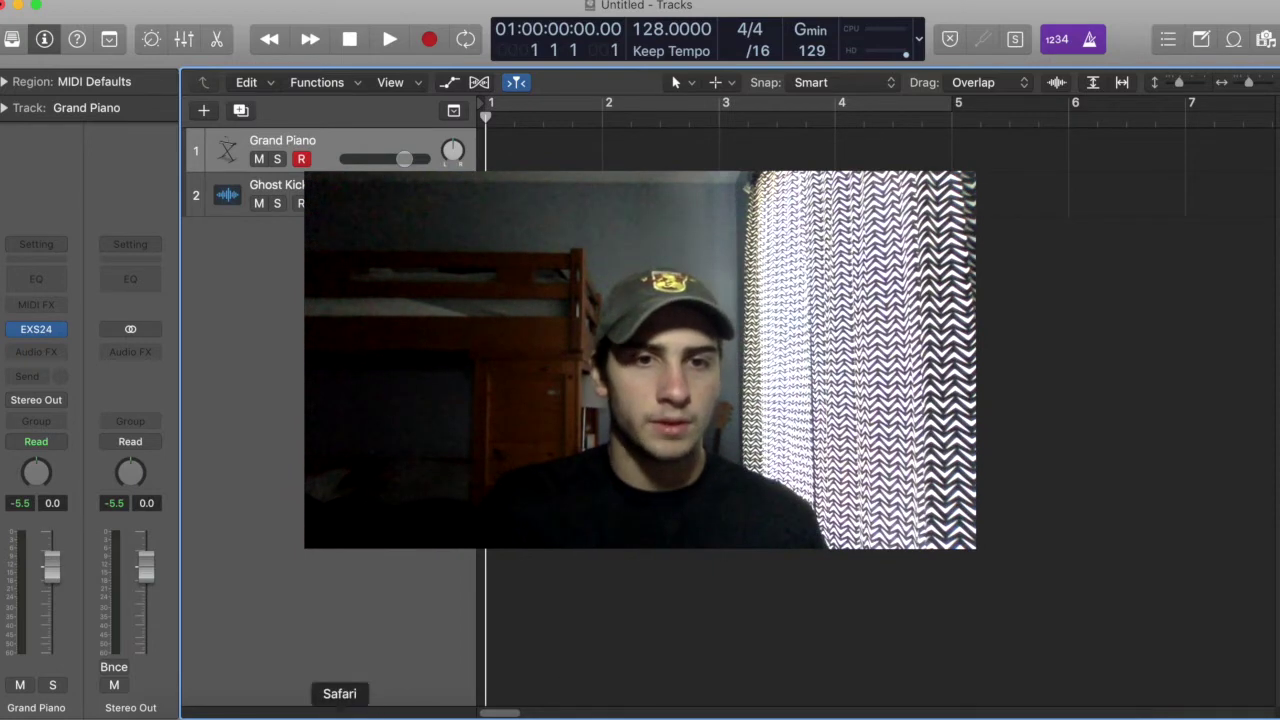
- Switch to Safari and look over the Brooks-style future bounce tutorial's YouTube page and its description
{"action": "left_click", "coordinate": [339, 712]}
{"action": "scroll", "coordinate": [86, 608], "scroll_direction": "down", "scroll_amount": 2}
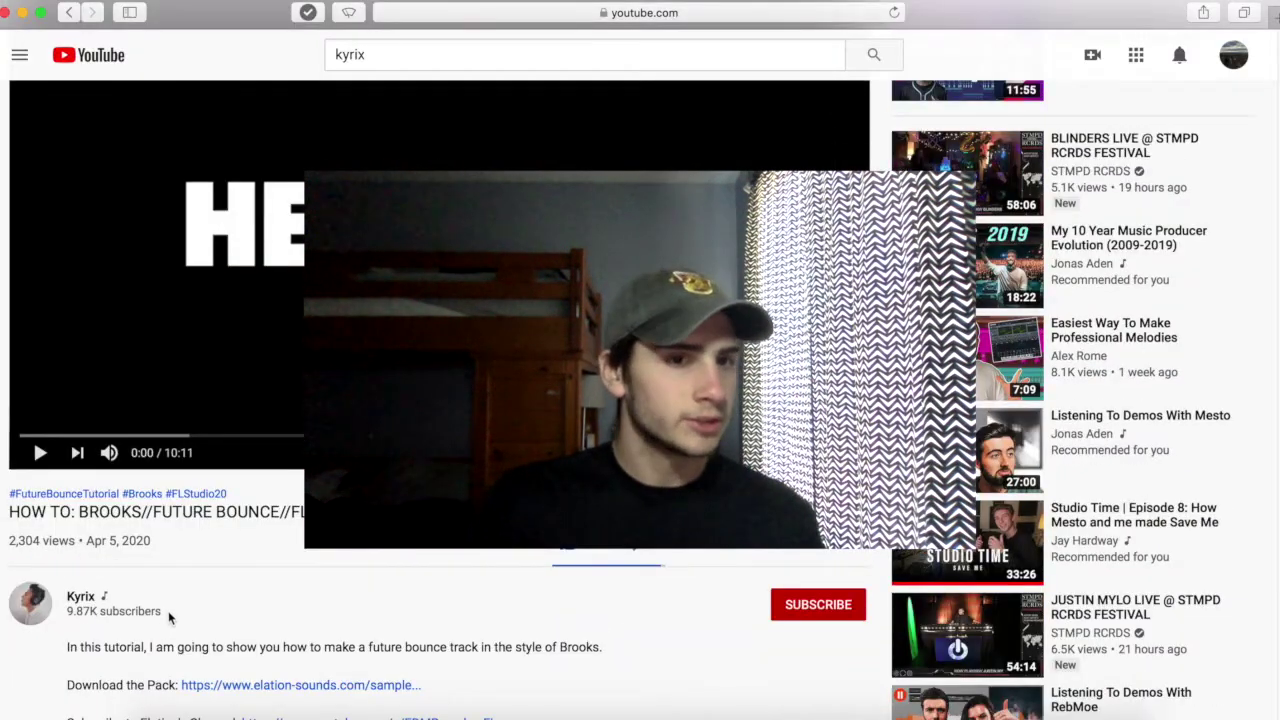
{"action": "scroll", "coordinate": [168, 617], "scroll_direction": "up", "scroll_amount": 2}
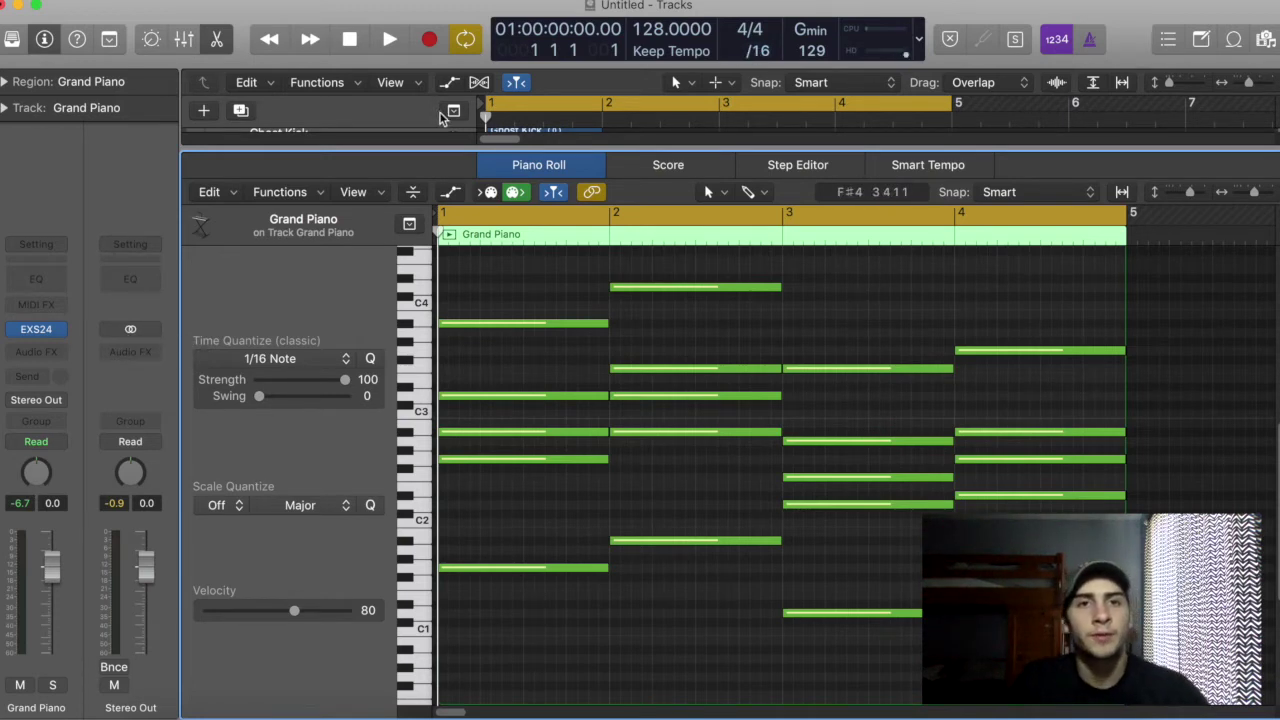
- Play back the four-bar Grand Piano chord progression and stop it
{"action": "left_click", "coordinate": [390, 42]}
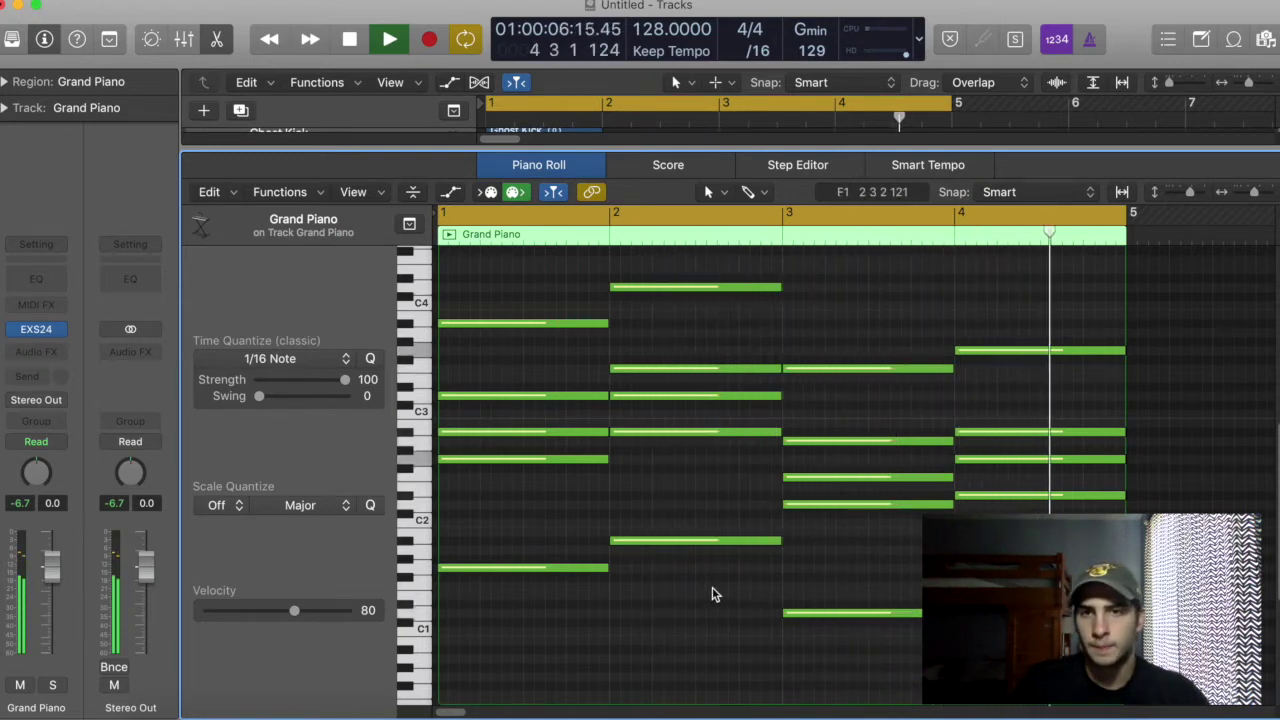
{"action": "key", "text": "space"}
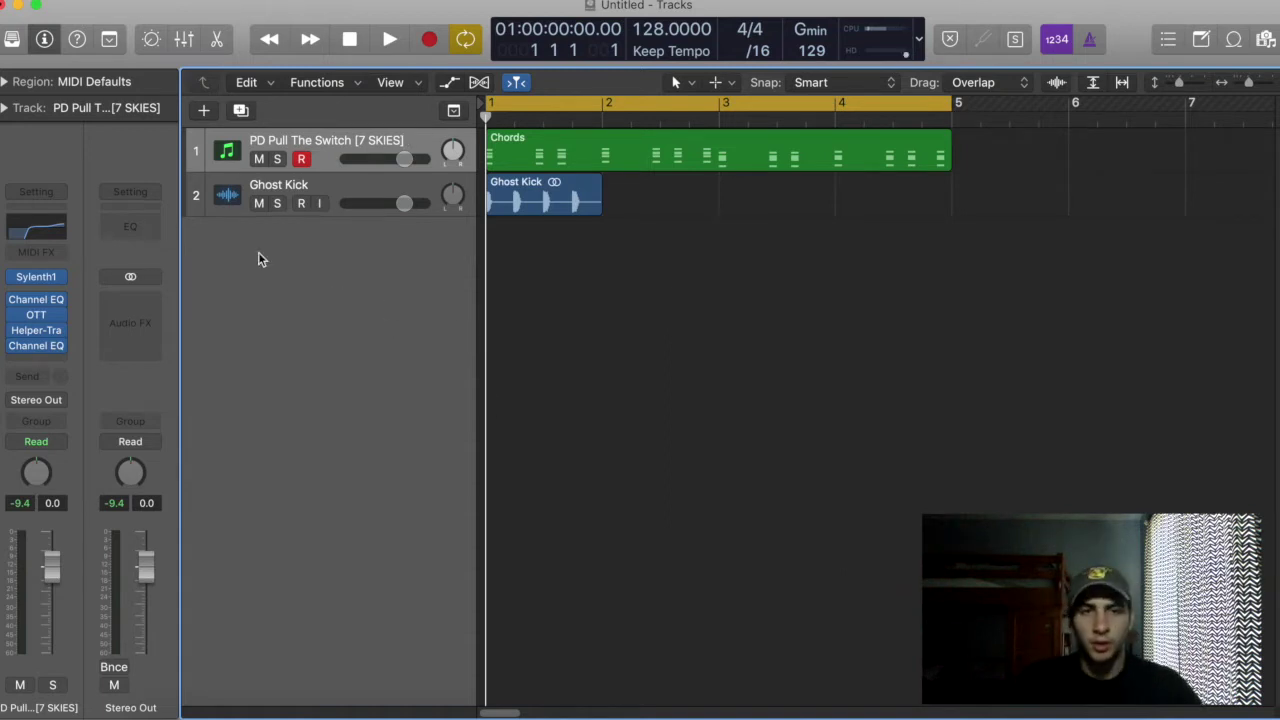
- Inspect the Sylenth1 patch on the PD Pull The Switch track and its custom bank, 7 Skies Sylenth Factory 2017
{"action": "left_click", "coordinate": [25, 280]}
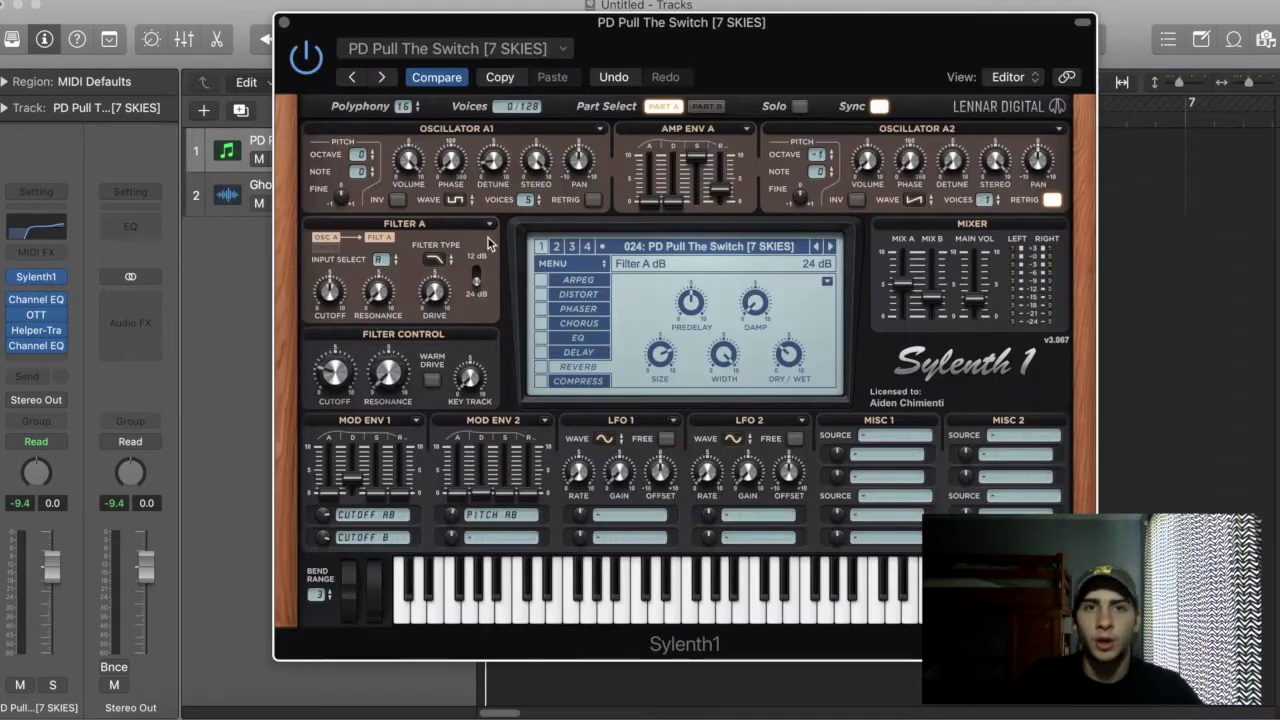
{"action": "left_click", "coordinate": [566, 266]}
{"action": "mouse_move", "coordinate": [590, 297]}
{"action": "mouse_move", "coordinate": [800, 316]}
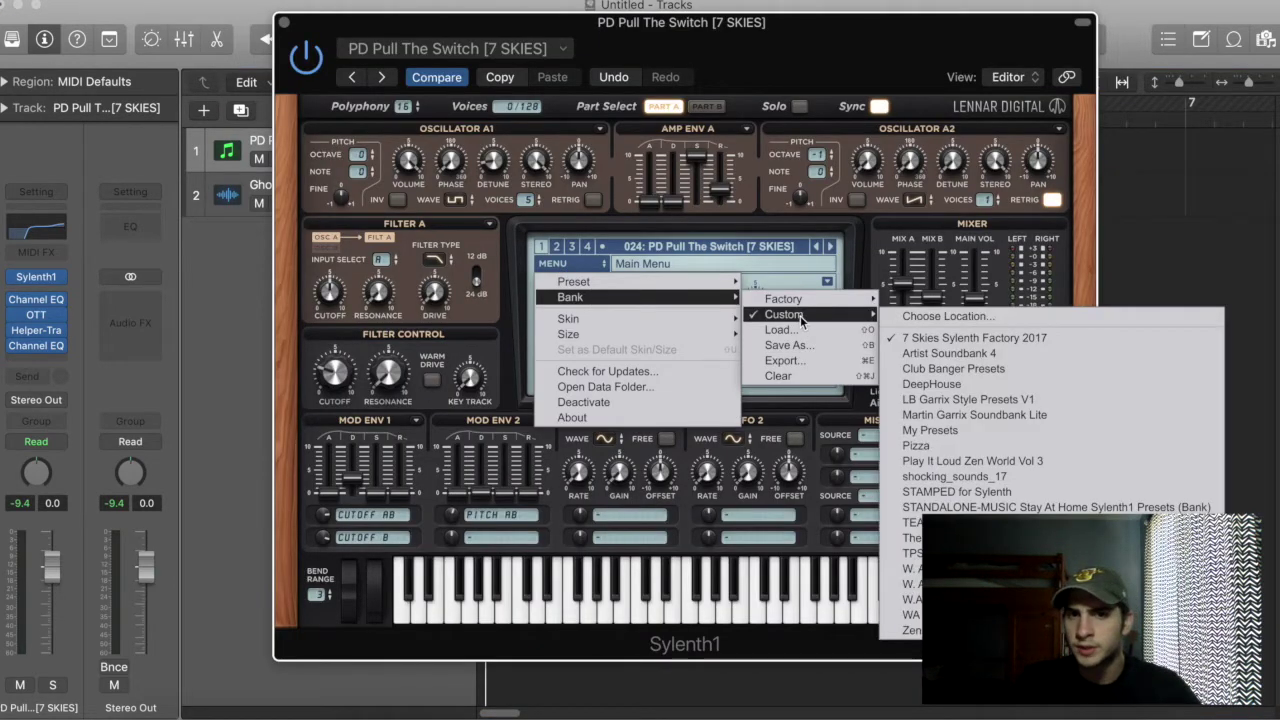
{"action": "left_click", "coordinate": [997, 339]}
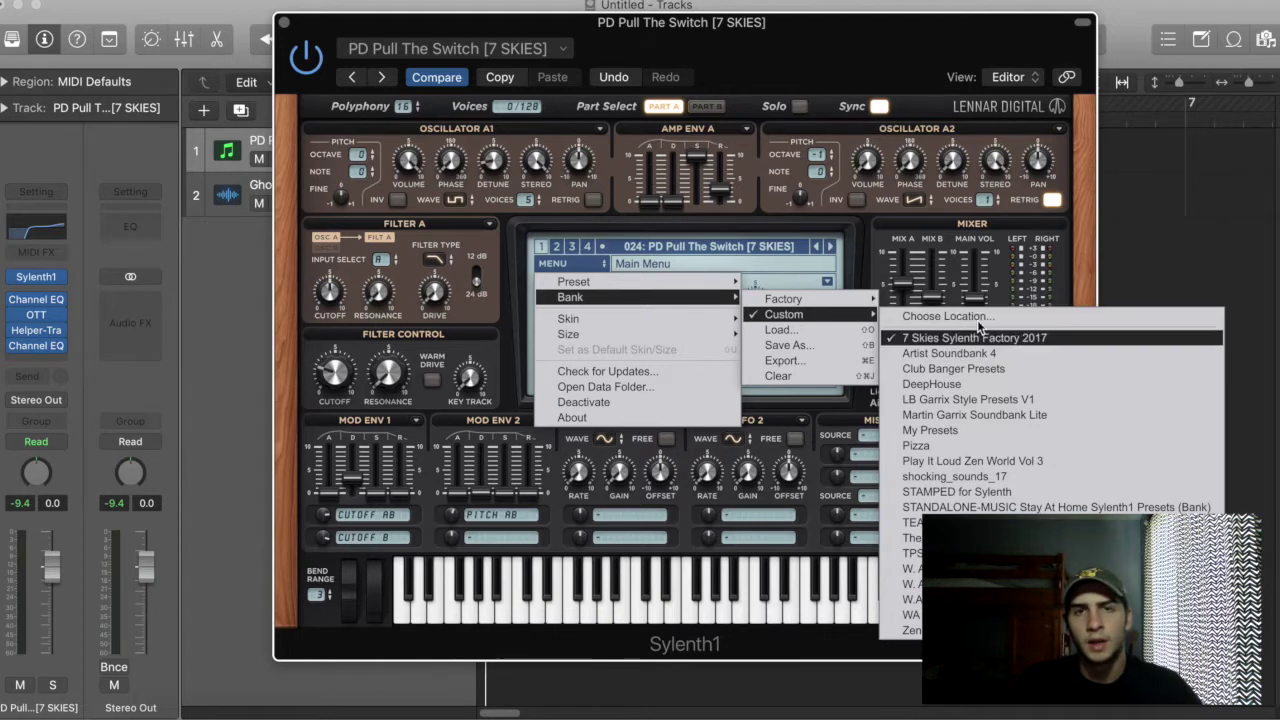
{"action": "left_click", "coordinate": [859, 54]}
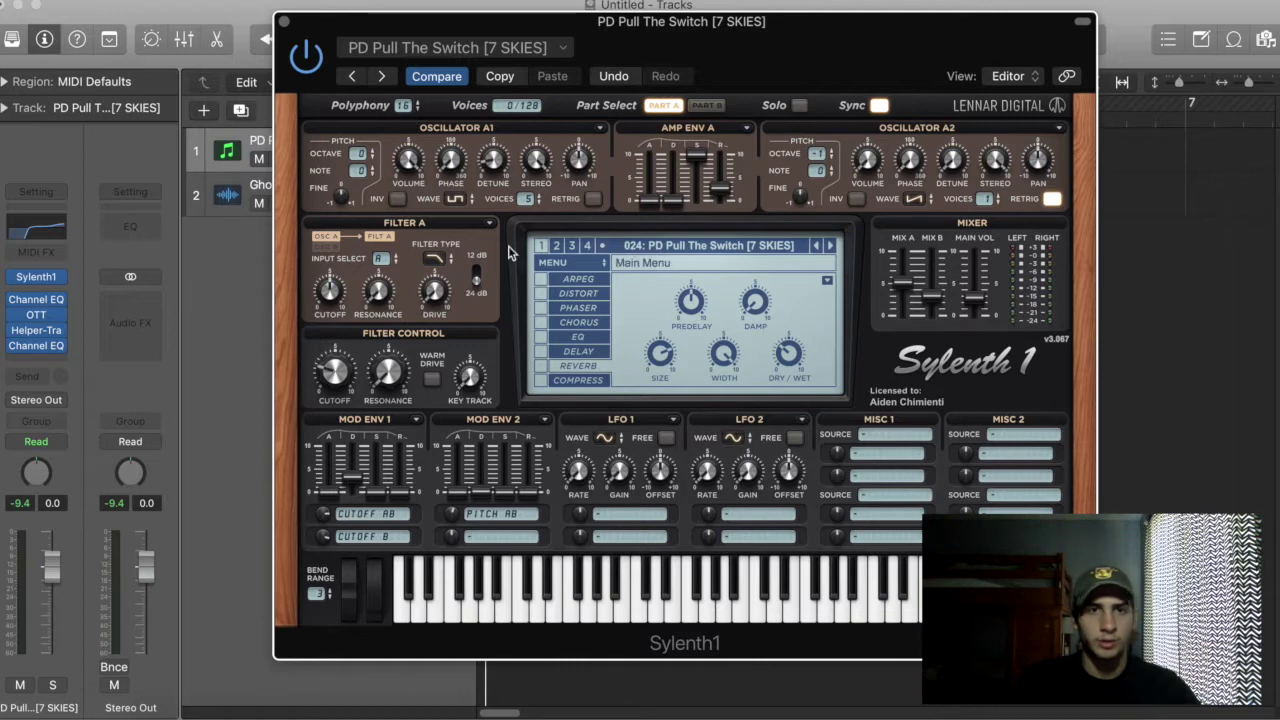
{"action": "left_click", "coordinate": [284, 22]}
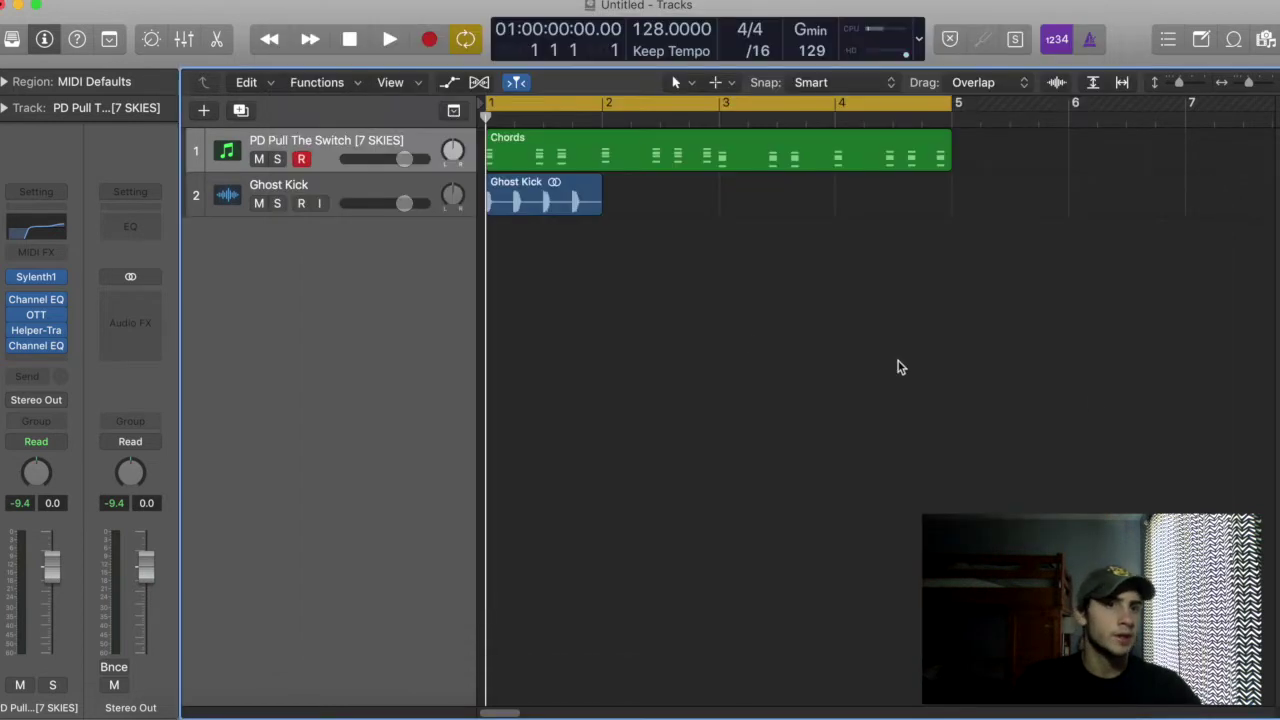
- Inspect the Helper-Tra and OTT effects on the PD Pull The Switch track and play the loop
{"action": "mouse_move", "coordinate": [52, 330]}
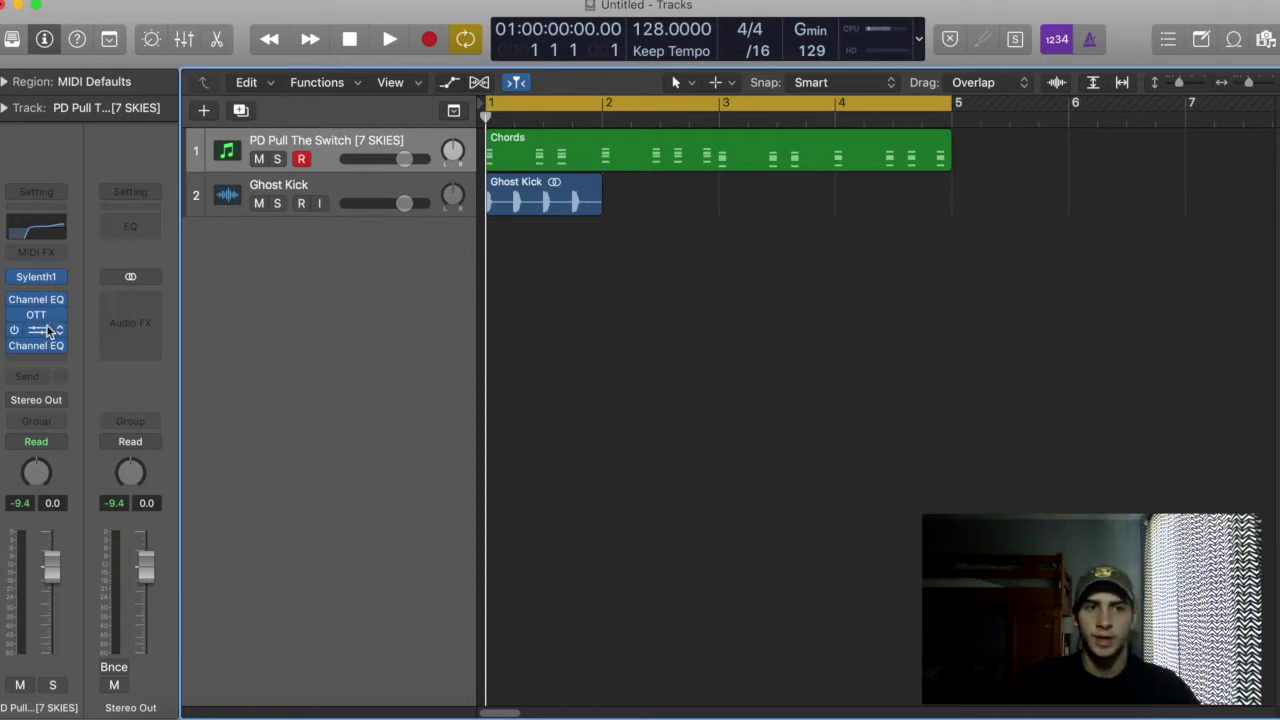
{"action": "left_click", "coordinate": [30, 337]}
{"action": "left_click", "coordinate": [14, 23]}
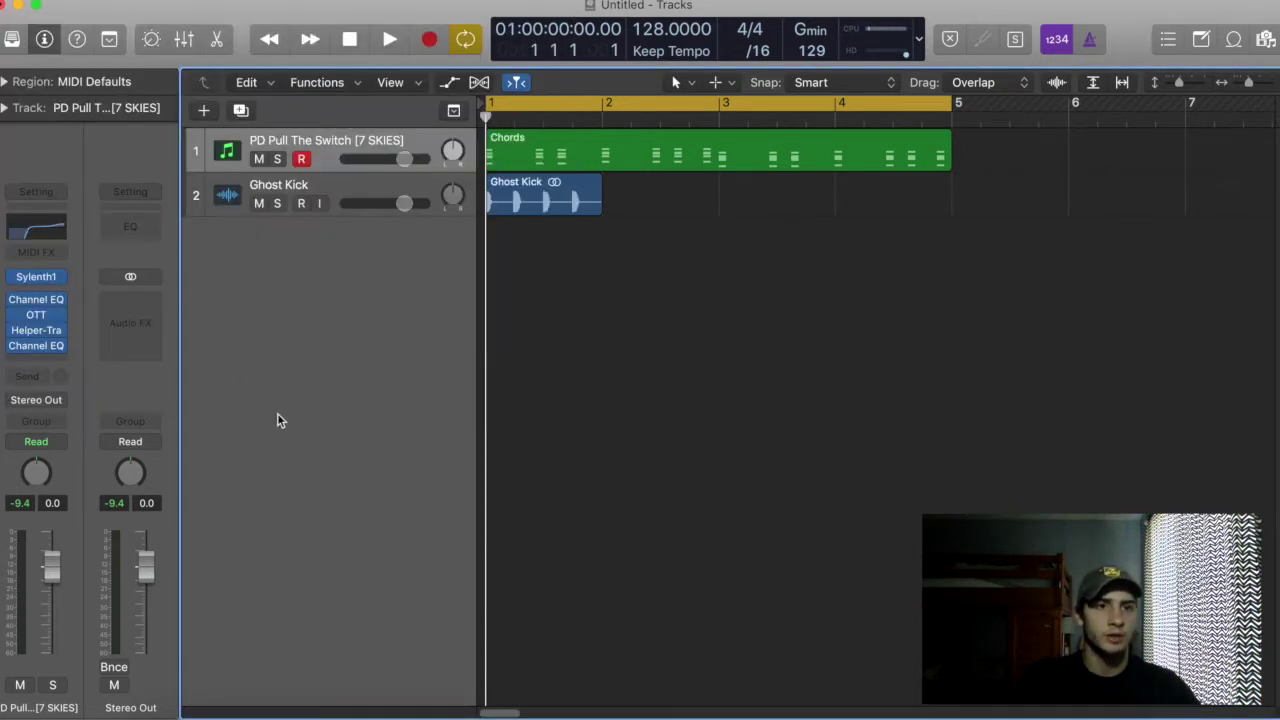
{"action": "left_click", "coordinate": [36, 314]}
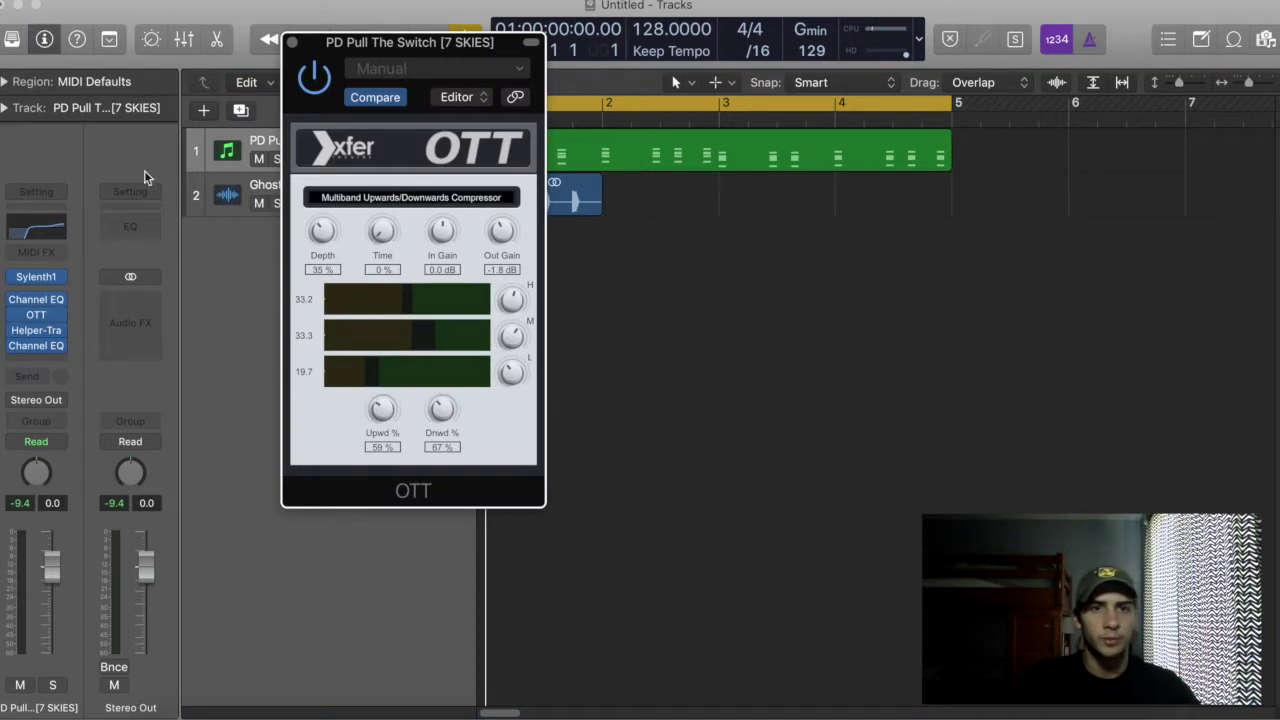
{"action": "left_click", "coordinate": [289, 42]}
{"action": "key", "text": "space"}
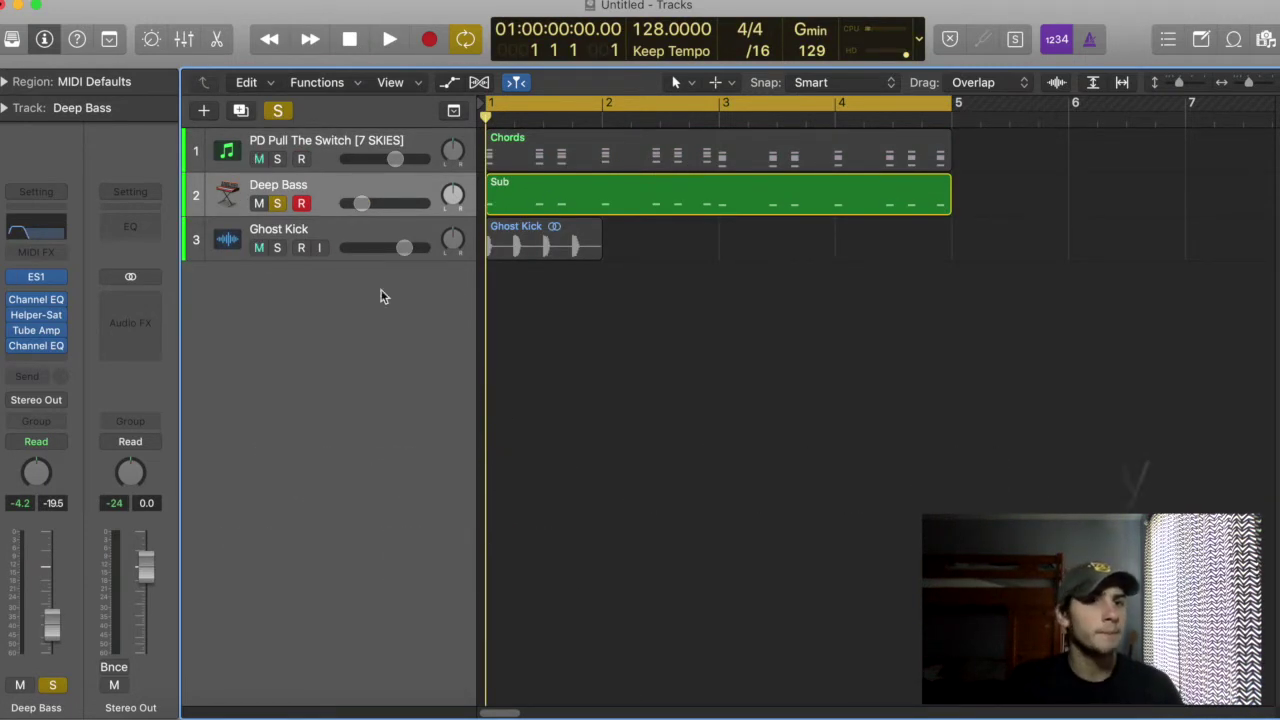
- Inspect the ES1 synth settings on the Deep Bass track
{"action": "left_click", "coordinate": [36, 276]}
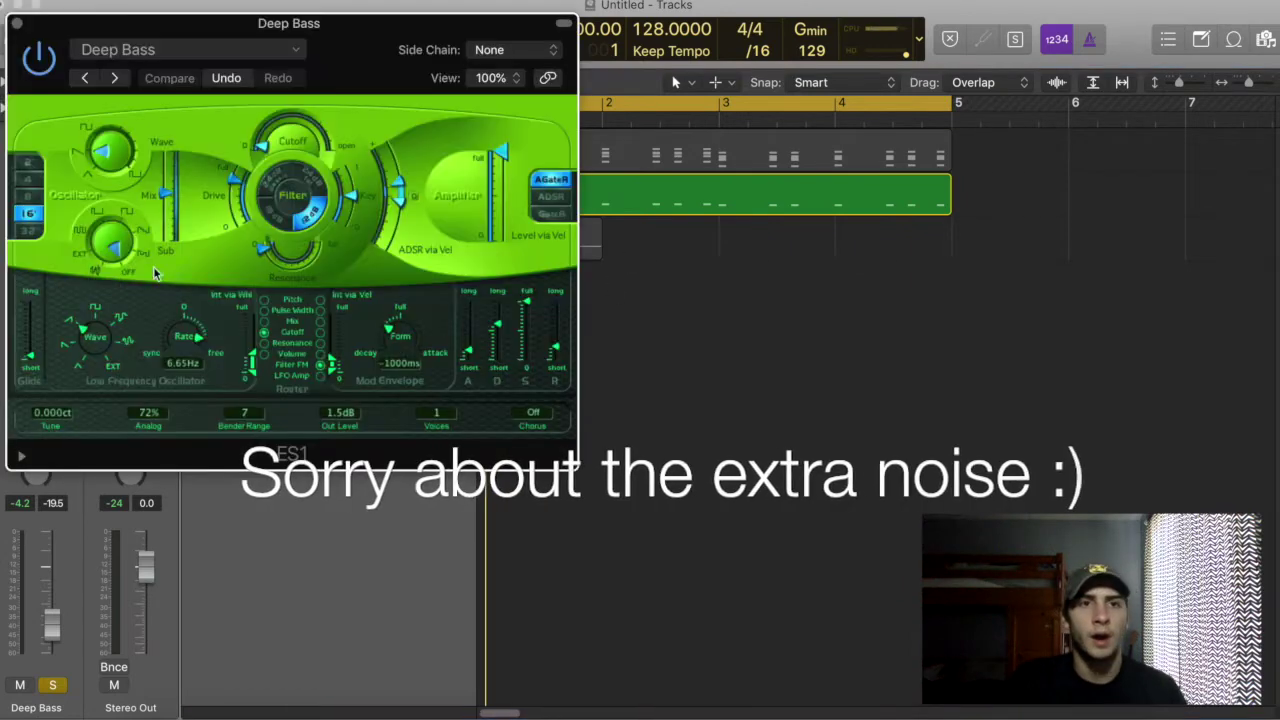
{"action": "left_click_drag", "start_coordinate": [367, 58], "coordinate": [519, 45]}
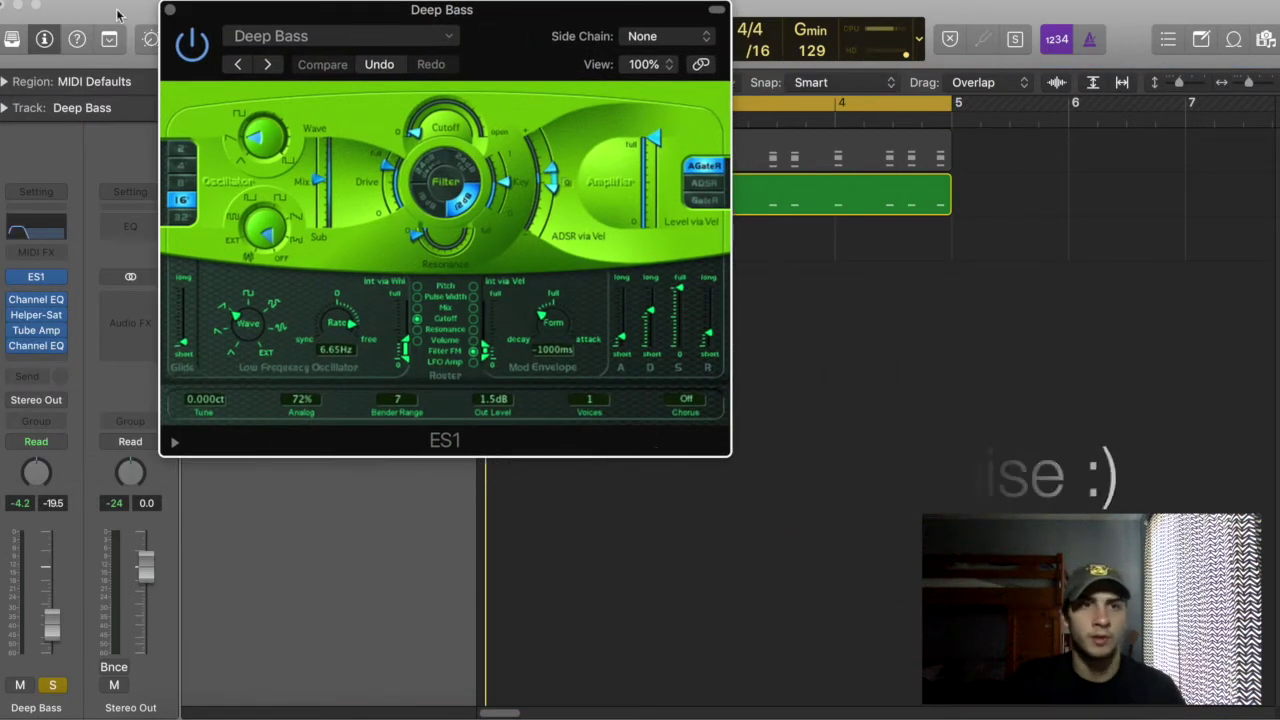
{"action": "left_click", "coordinate": [169, 11]}
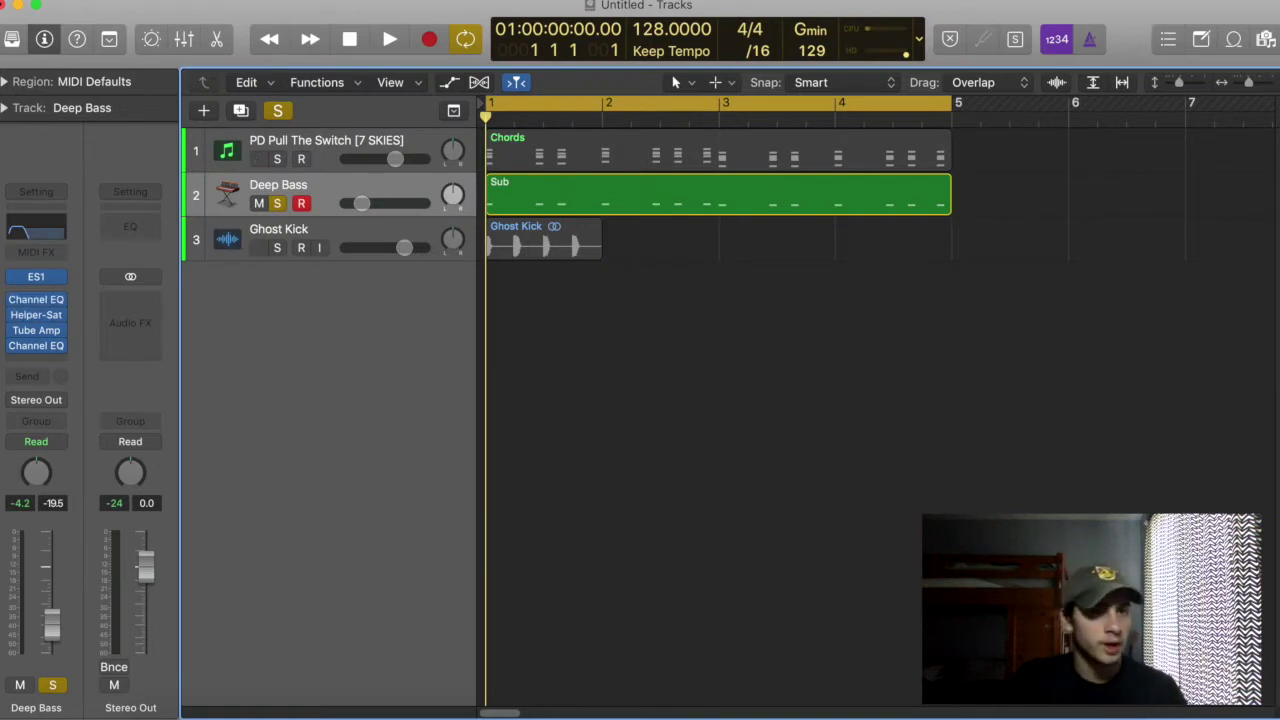
- Inspect the Helper-Saturator and Tube Amp effects on the Deep Bass track
{"action": "mouse_move", "coordinate": [15, 318]}
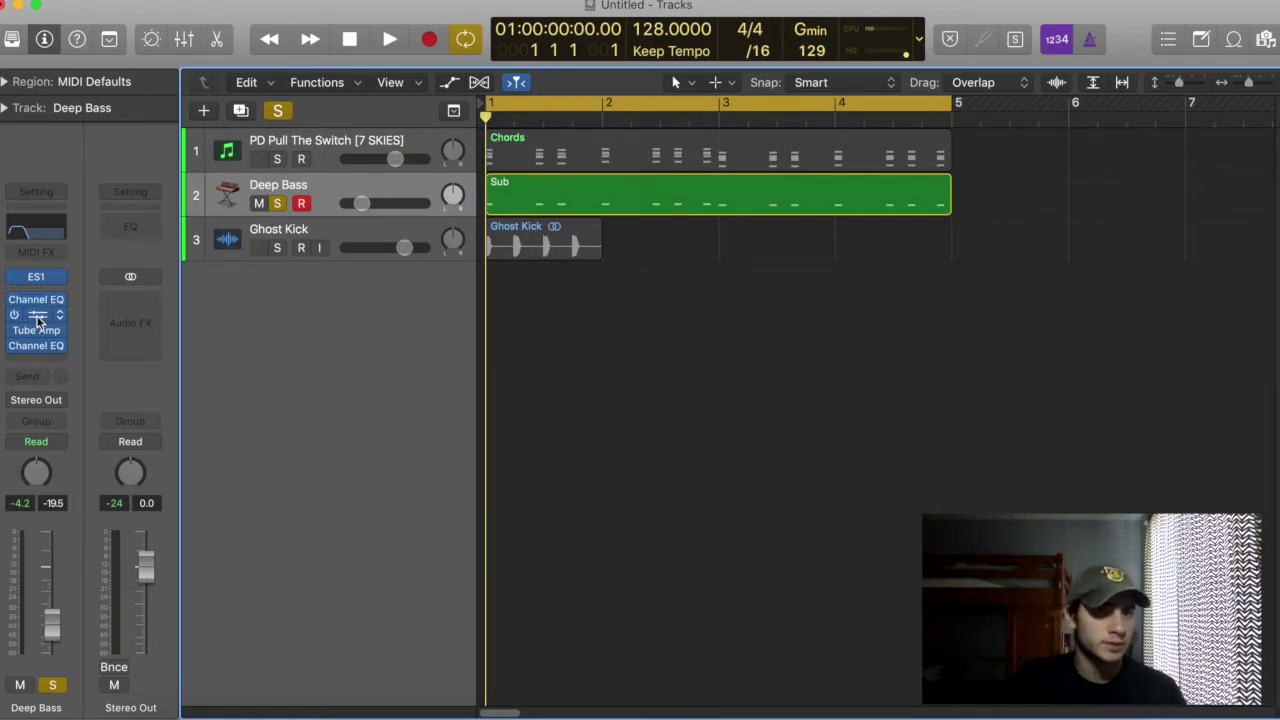
{"action": "left_click", "coordinate": [36, 315]}
{"action": "left_click", "coordinate": [36, 330]}
{"action": "left_click_drag", "start_coordinate": [392, 32], "coordinate": [1003, 138]}
{"action": "left_click", "coordinate": [625, 121]}
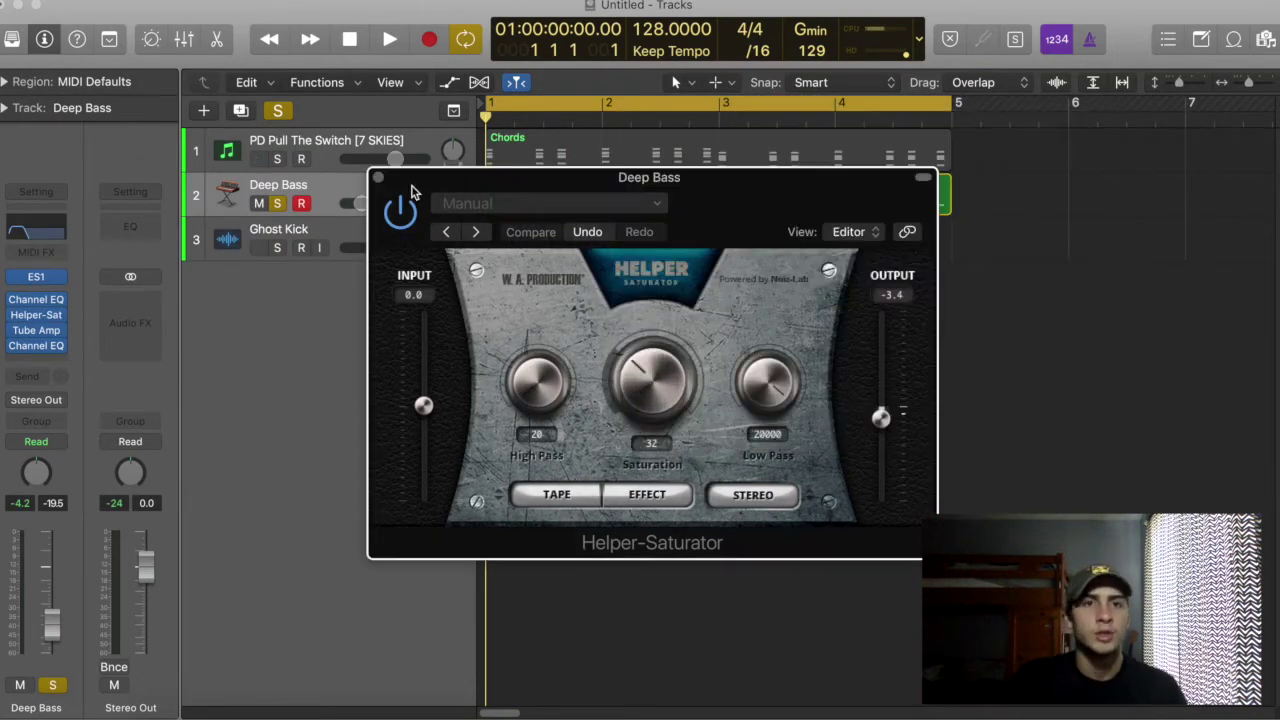
{"action": "left_click", "coordinate": [378, 178]}
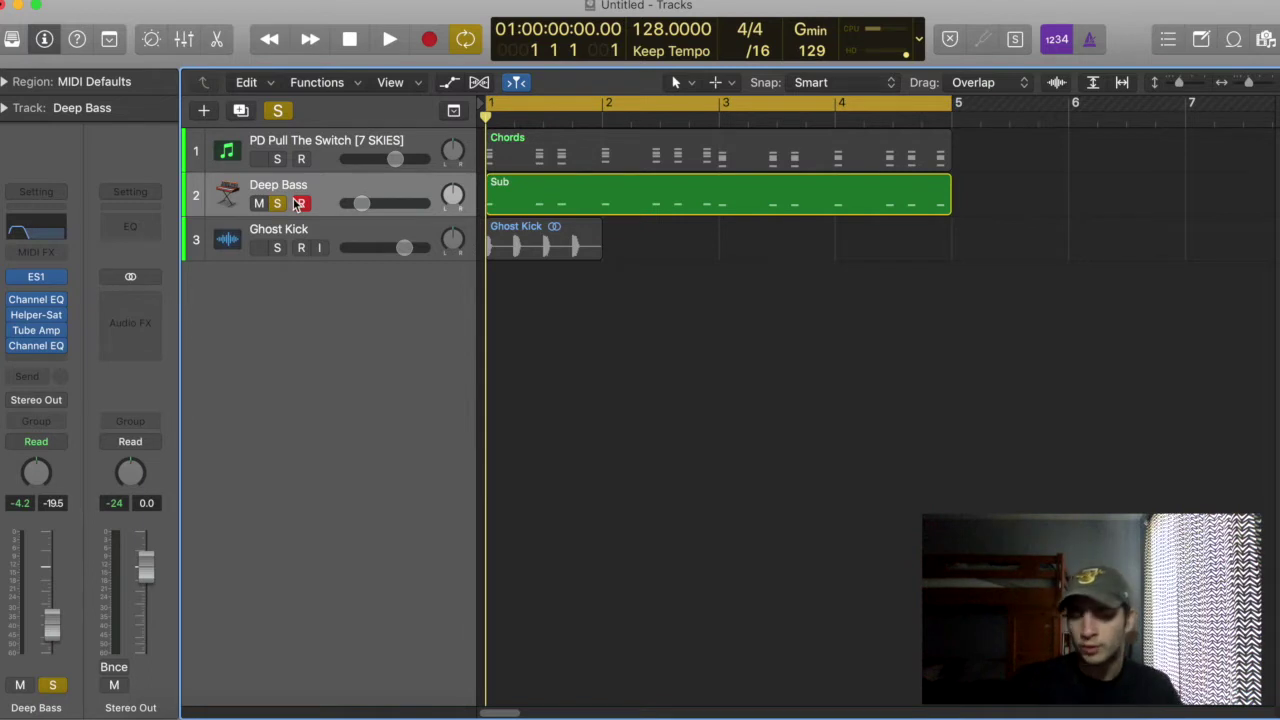
- Play the soloed Sub region, turn off the Deep Bass solo, and play all tracks together
{"action": "key", "text": "space"}
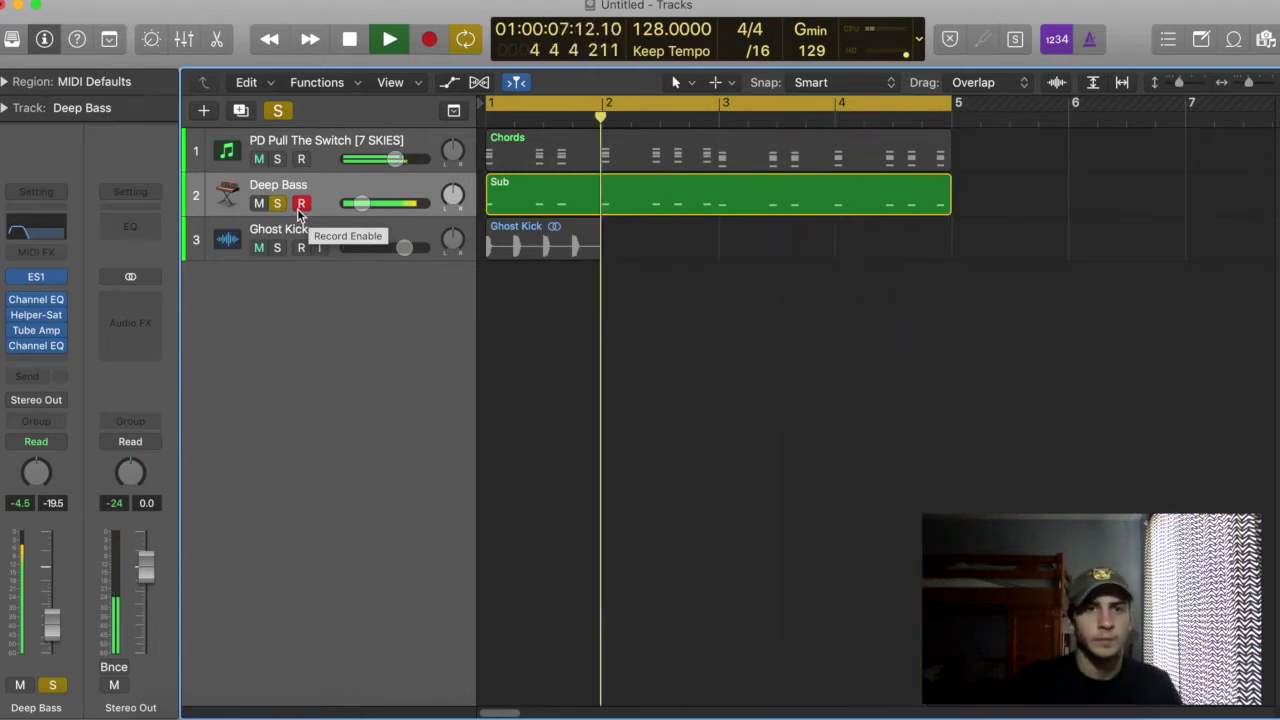
{"action": "key", "text": "space"}
{"action": "key", "text": "s"}
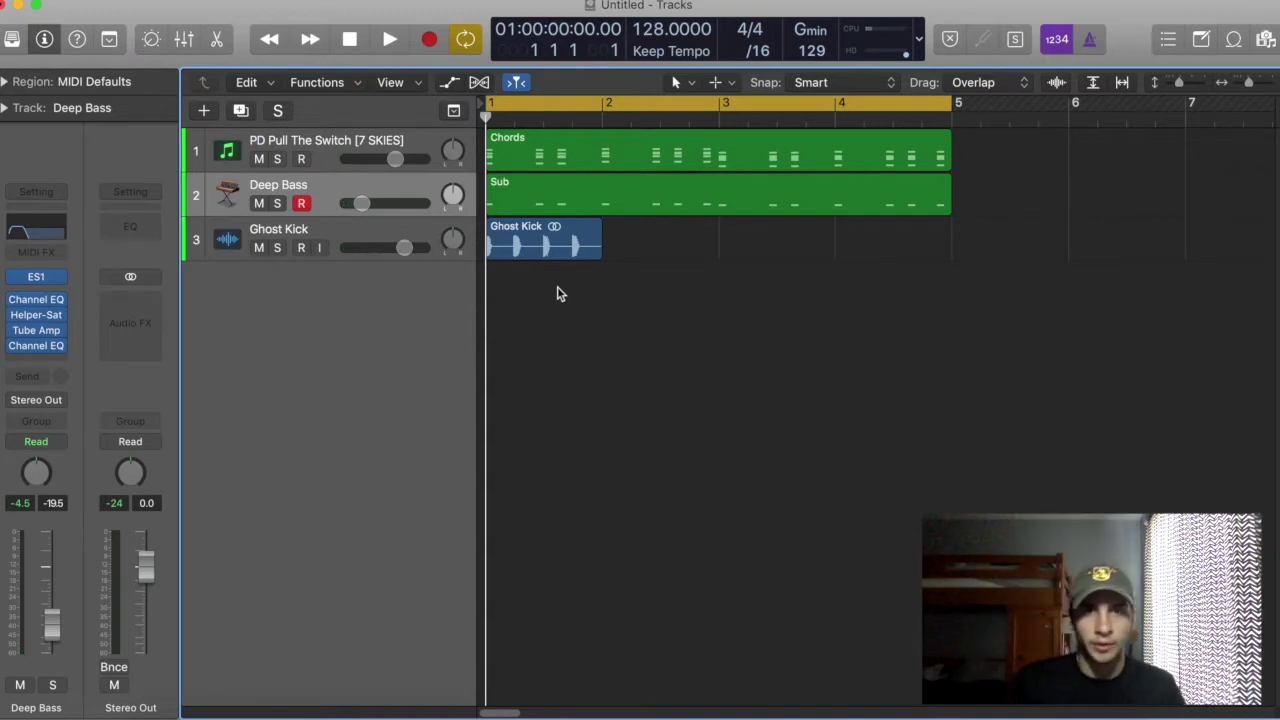
{"action": "key", "text": "space"}
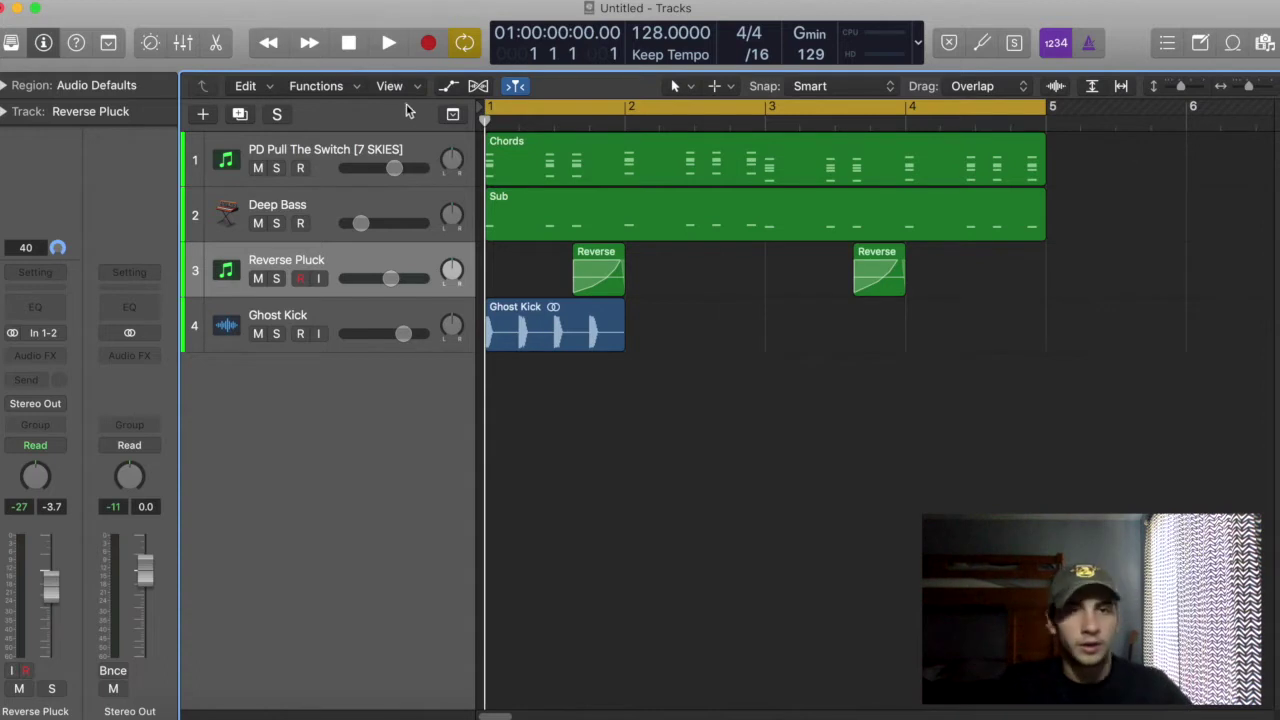
- Play the loop with the Reverse Pluck regions alongside the chords, sub and ghost kick, and stop playback
{"action": "left_click", "coordinate": [383, 44]}
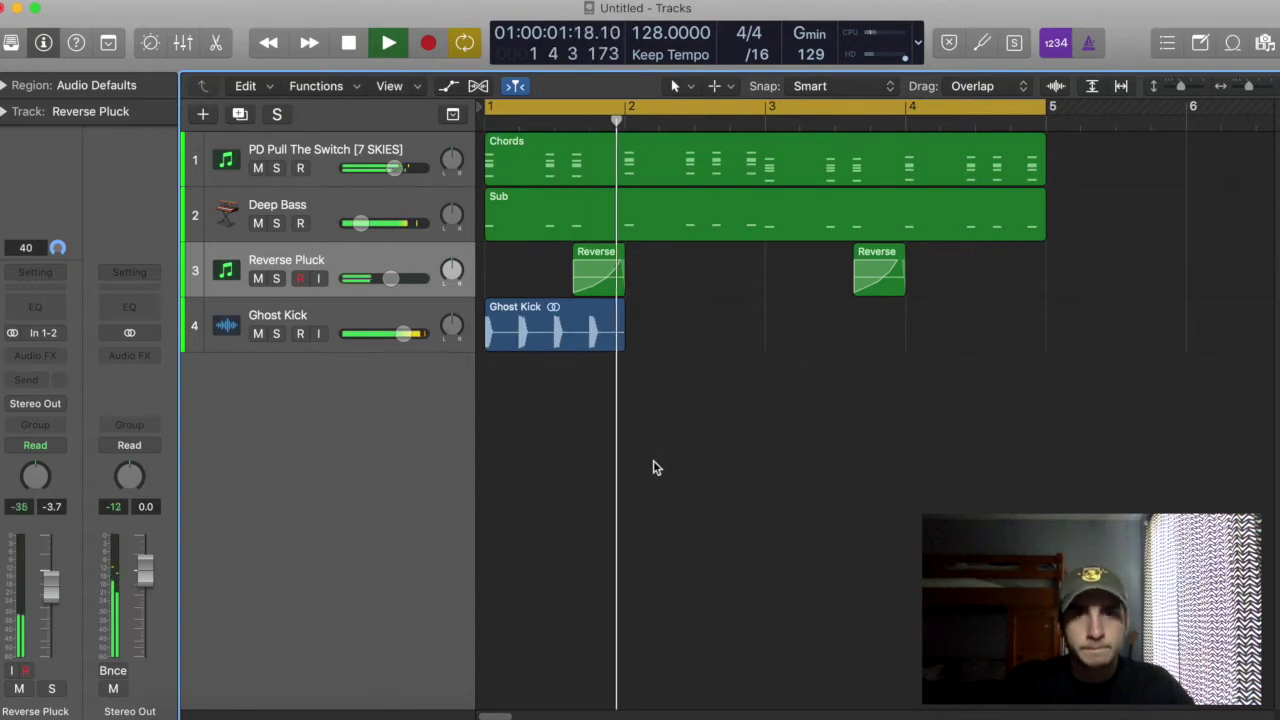
{"action": "left_click", "coordinate": [352, 42]}
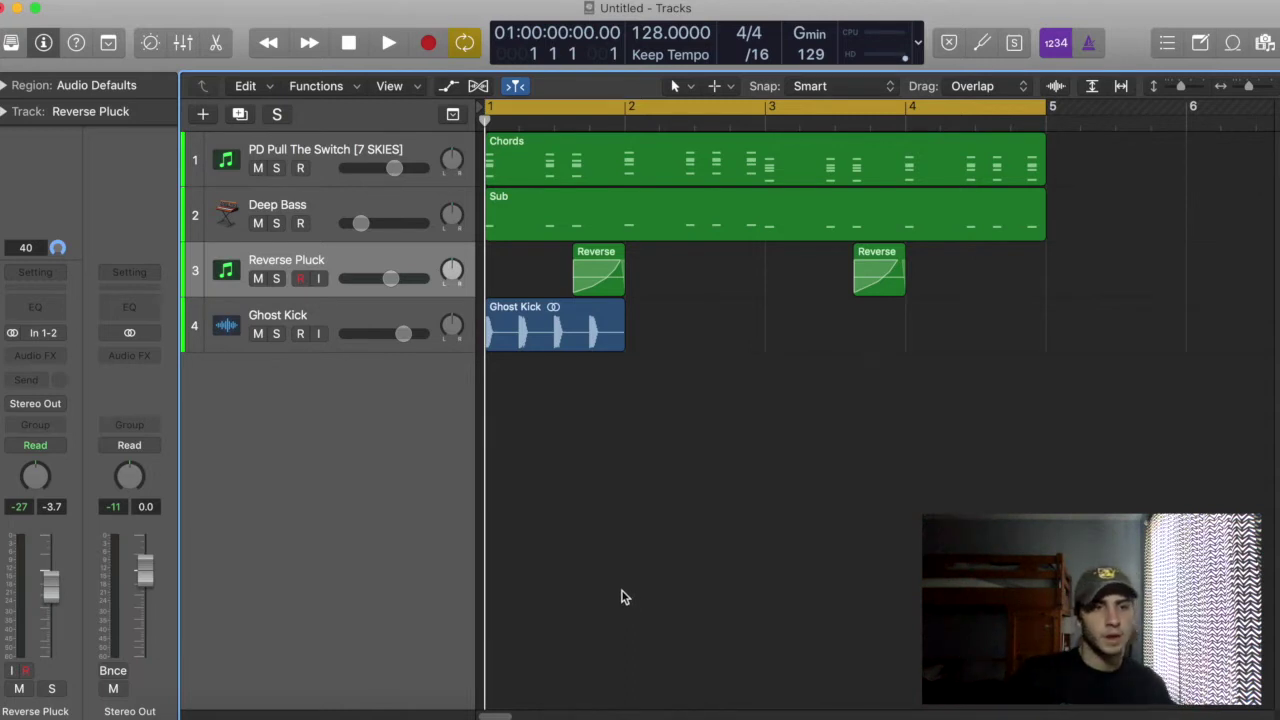
{"action": "left_click", "coordinate": [373, 160]}
{"action": "left_click", "coordinate": [762, 527]}
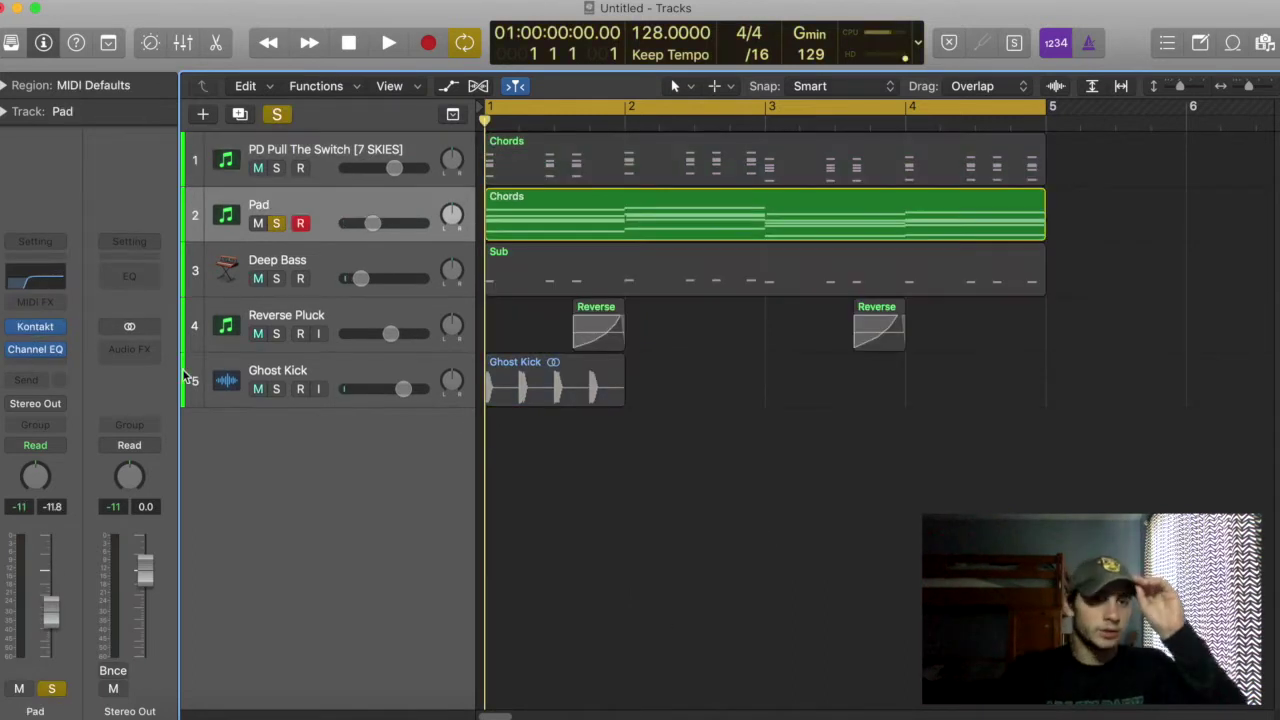
- Inspect the Kontakt instrument on the Pad track and play the soloed pad chords
{"action": "mouse_move", "coordinate": [35, 336]}
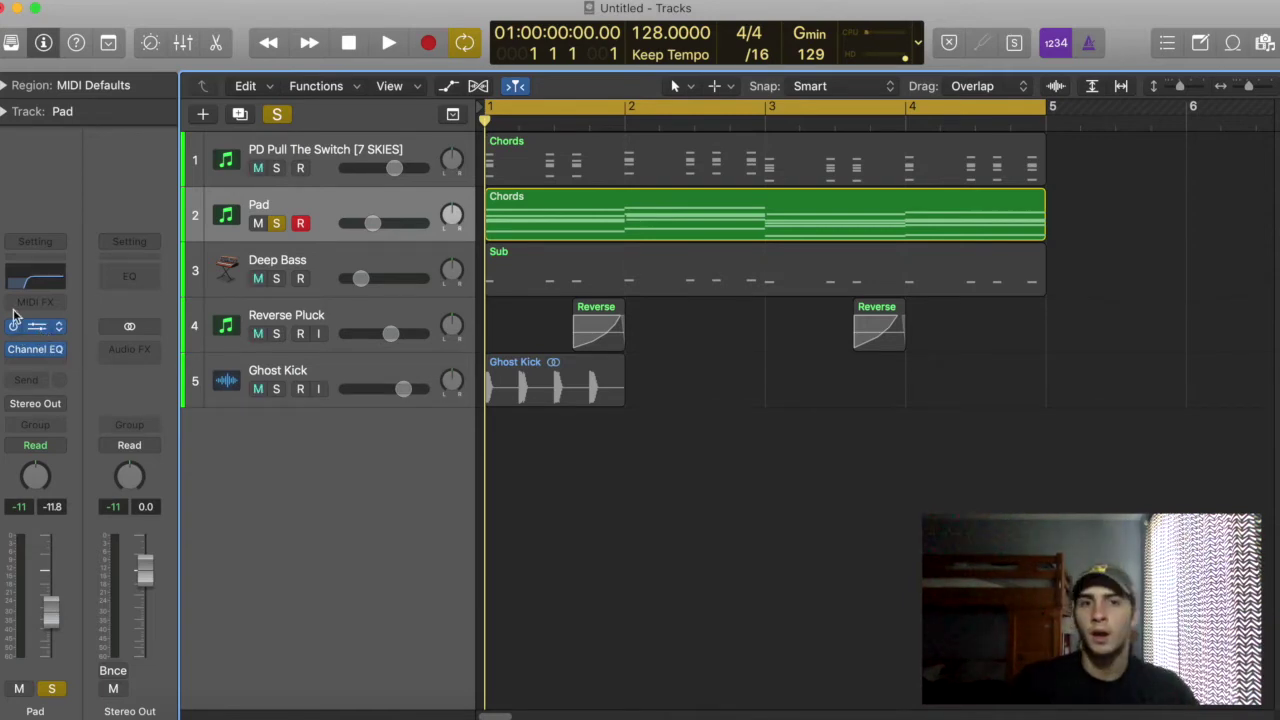
{"action": "left_click", "coordinate": [18, 320]}
{"action": "left_click_drag", "start_coordinate": [843, 48], "coordinate": [797, 47]}
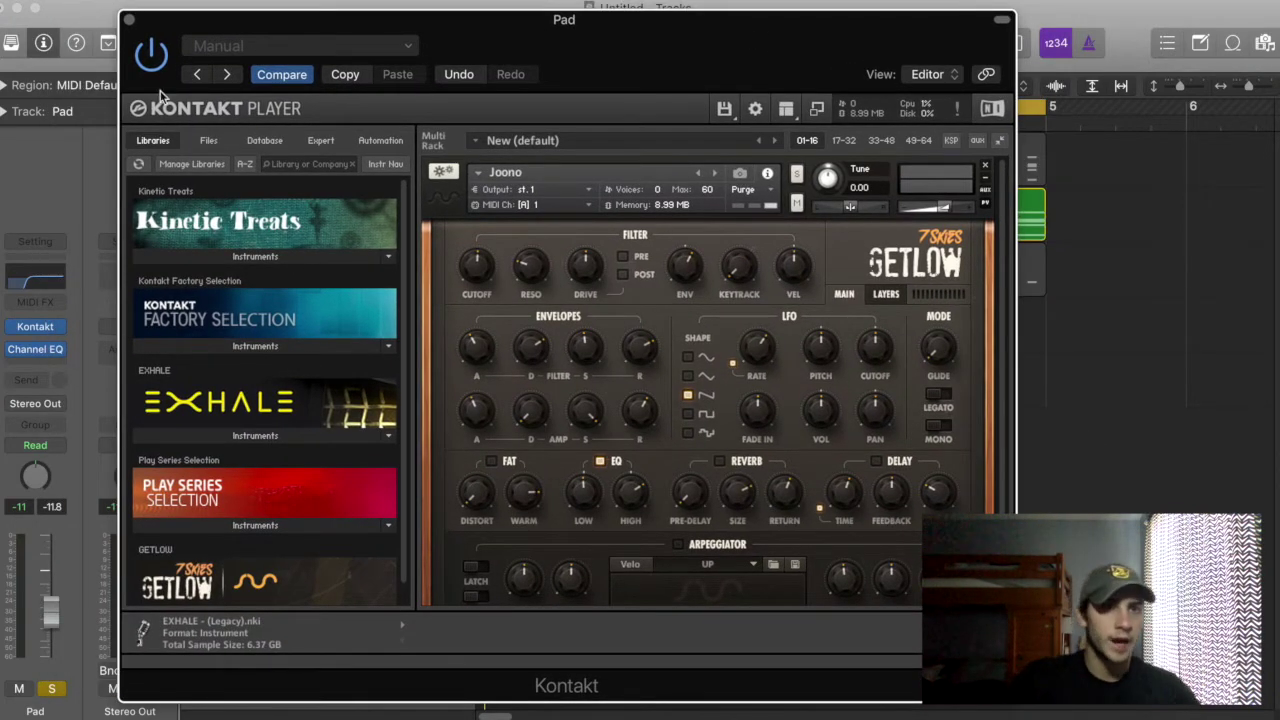
{"action": "left_click", "coordinate": [128, 19]}
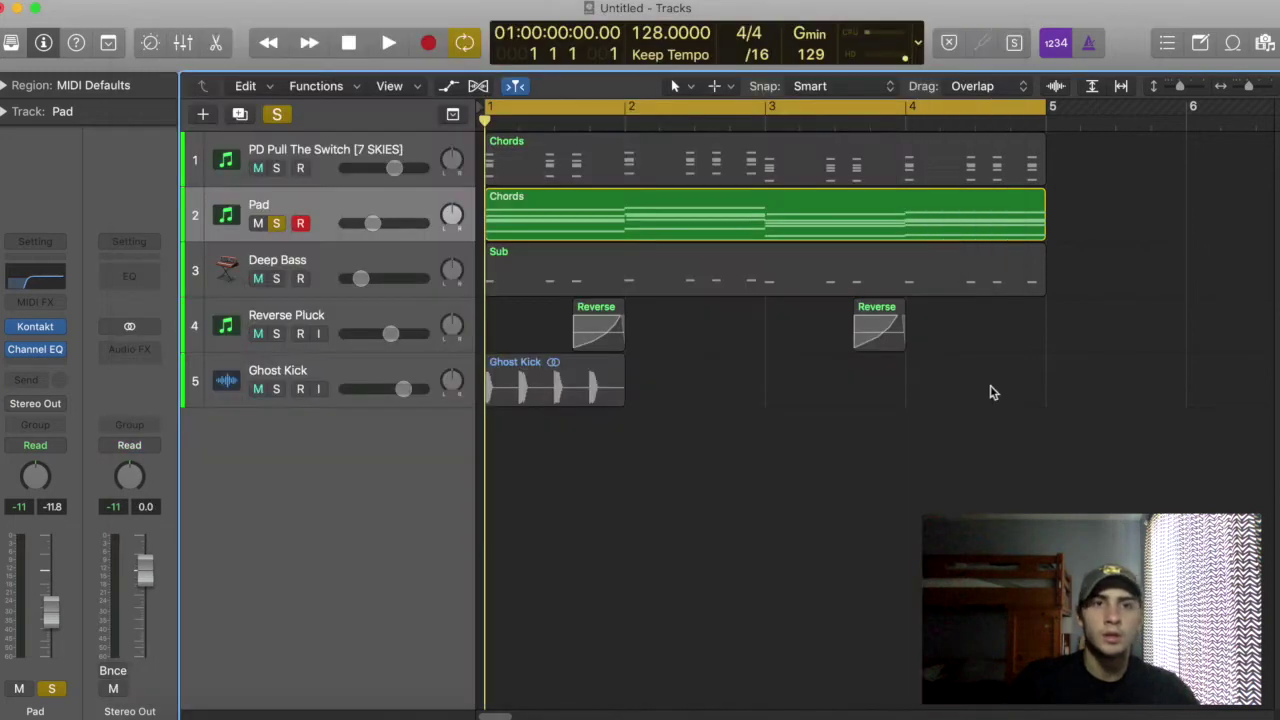
{"action": "left_click", "coordinate": [386, 43]}
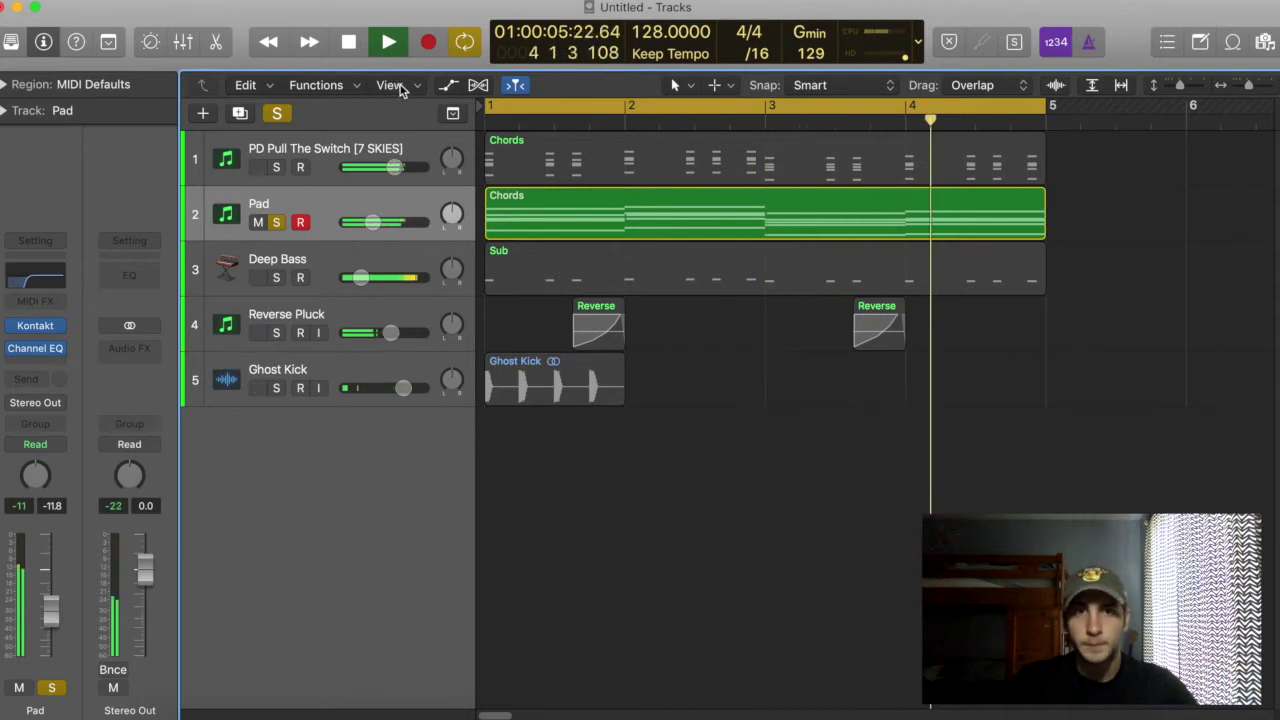
{"action": "left_click", "coordinate": [380, 50]}
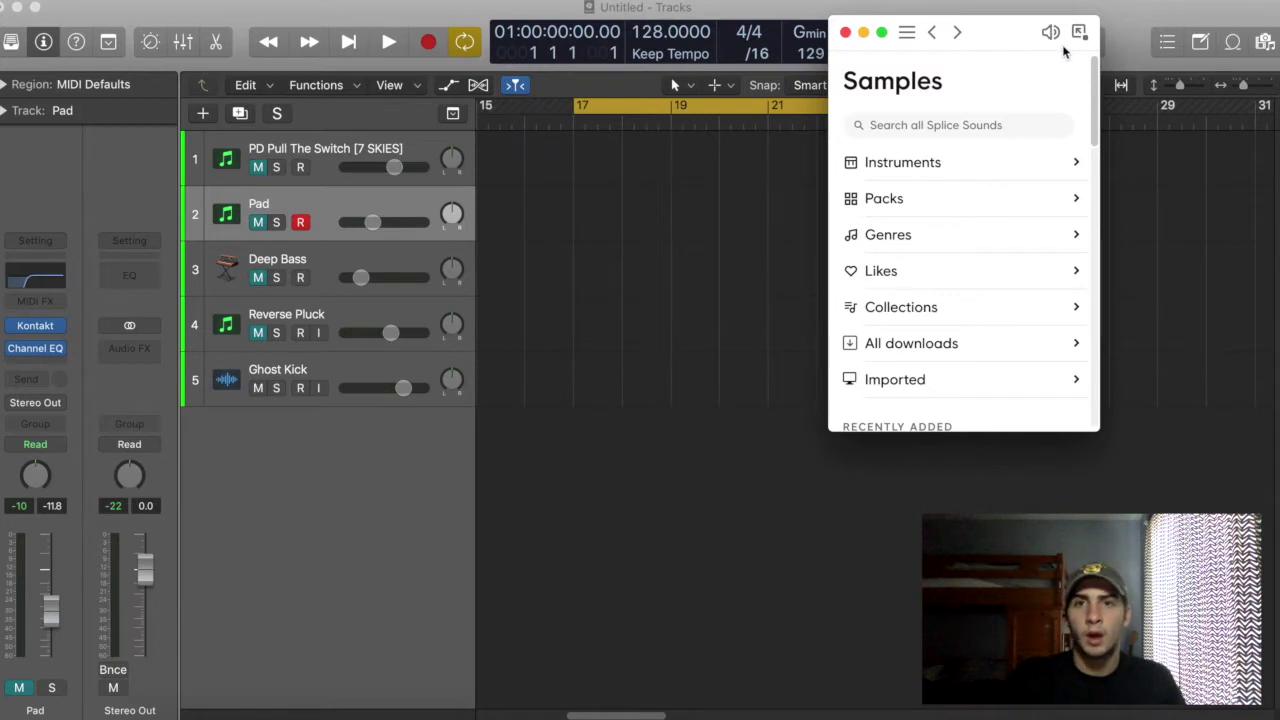
- Move the Splice window aside and play the percussion and transition samples from bar 16, reviewing their tracks
{"action": "left_click_drag", "start_coordinate": [1000, 40], "coordinate": [1170, 35]}
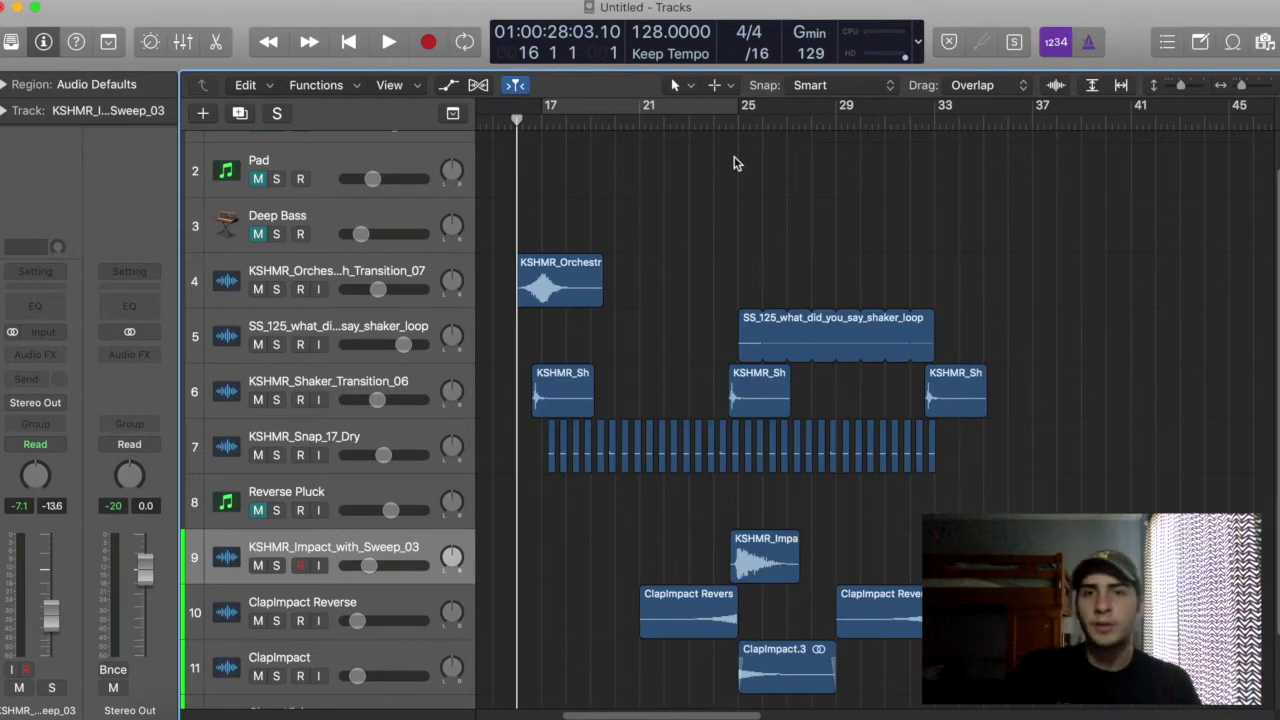
{"action": "key", "text": "super+Right"}
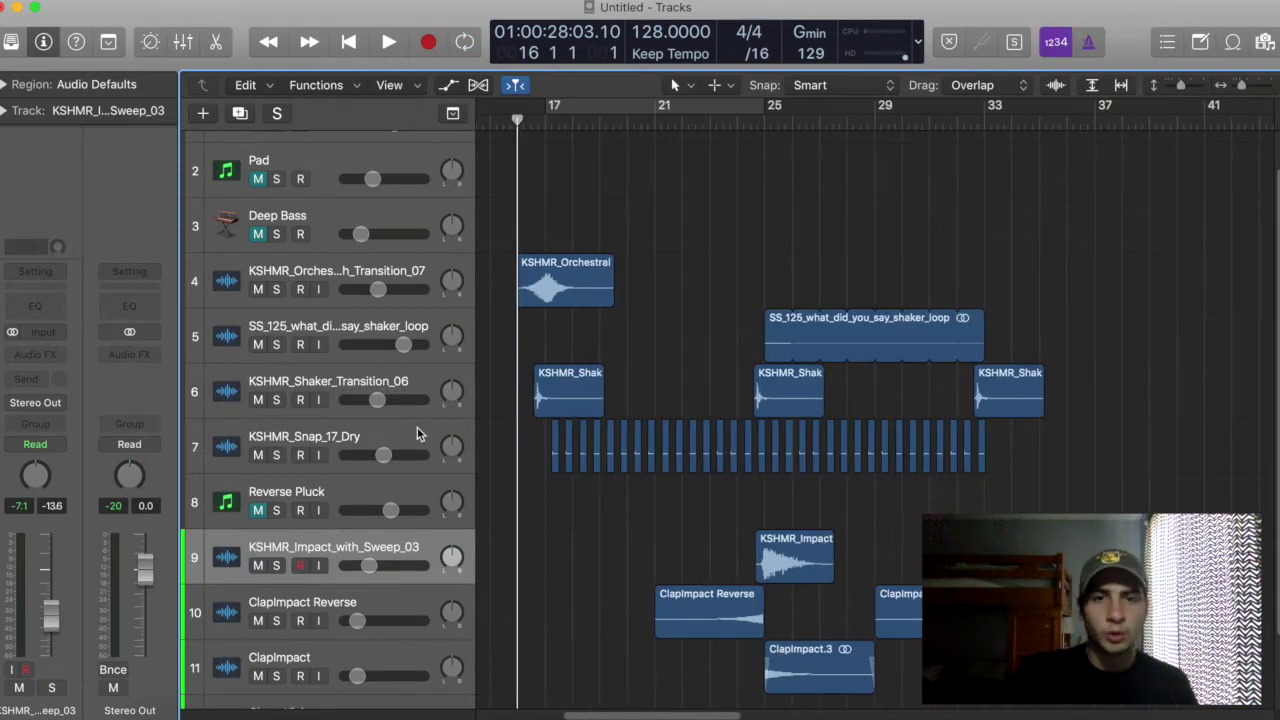
{"action": "scroll", "coordinate": [455, 427], "scroll_direction": "down", "scroll_amount": 2}
{"action": "scroll", "coordinate": [587, 430], "scroll_direction": "down", "scroll_amount": 1}
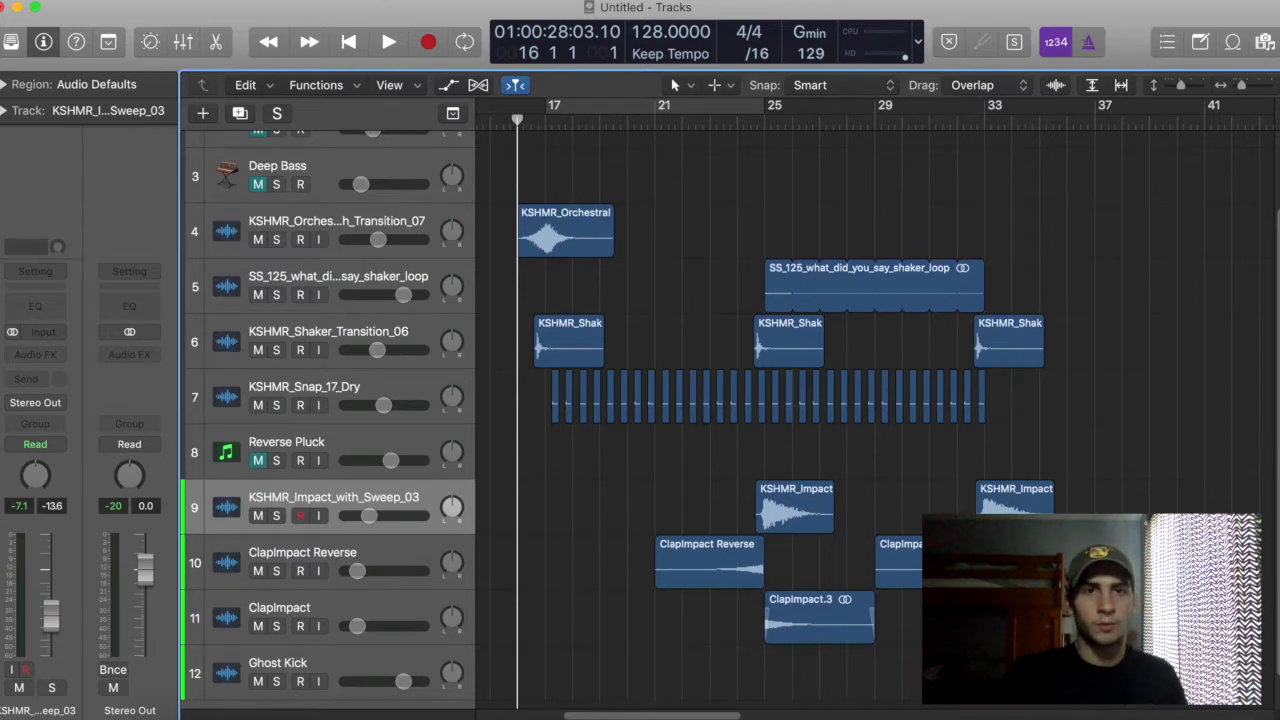
{"action": "left_click", "coordinate": [385, 43]}
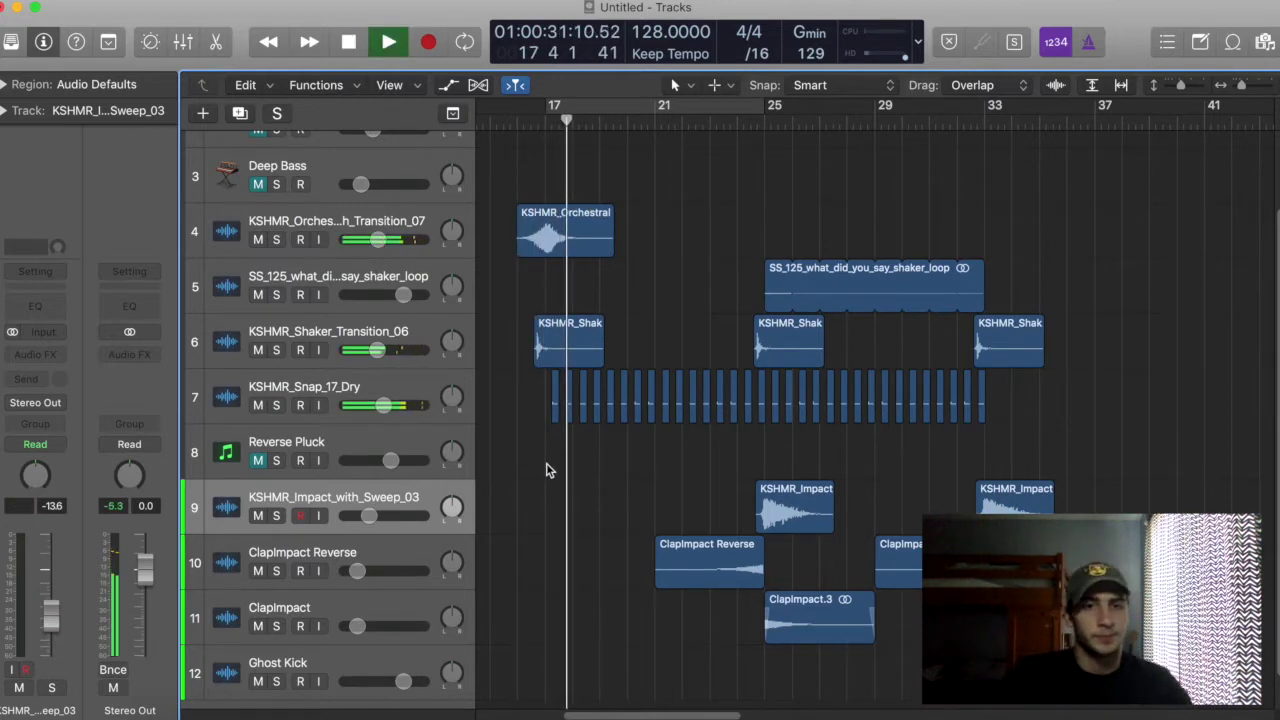
{"action": "scroll", "coordinate": [557, 465], "scroll_direction": "down", "scroll_amount": 2}
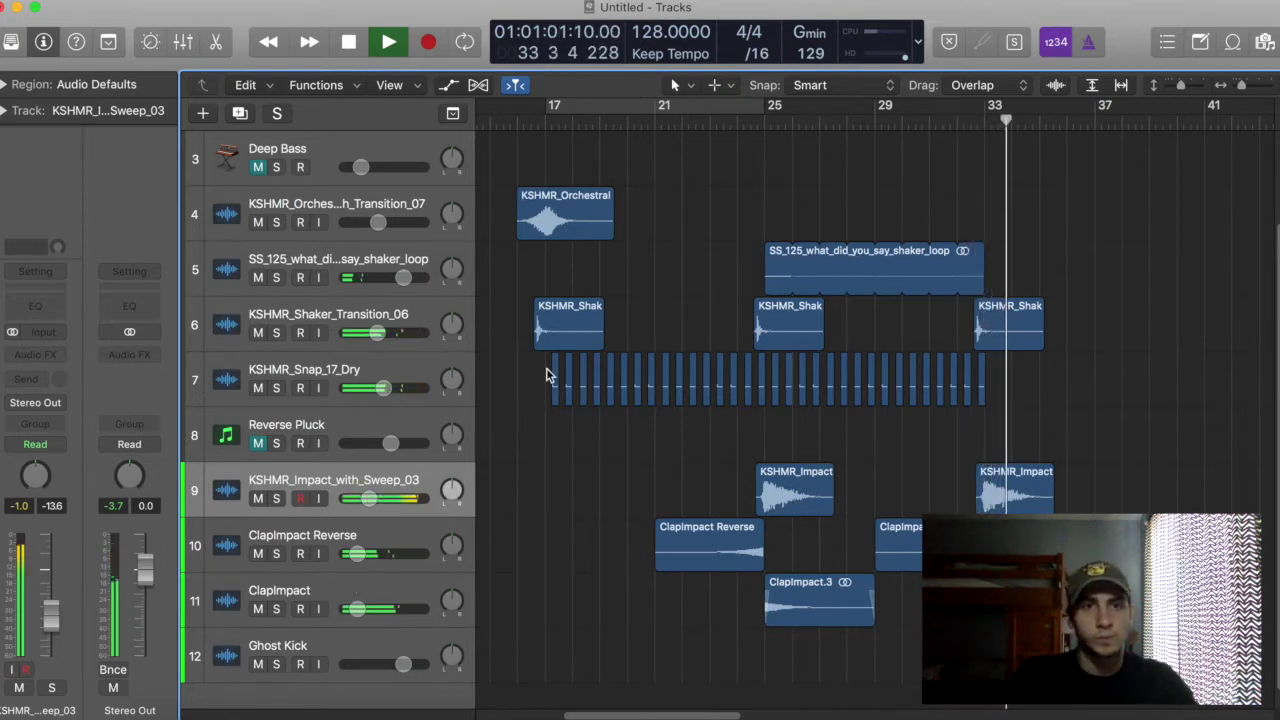
- Stop playback and look over the break and drop arrangement in the following brooks tutorial project
{"action": "left_click", "coordinate": [348, 42]}
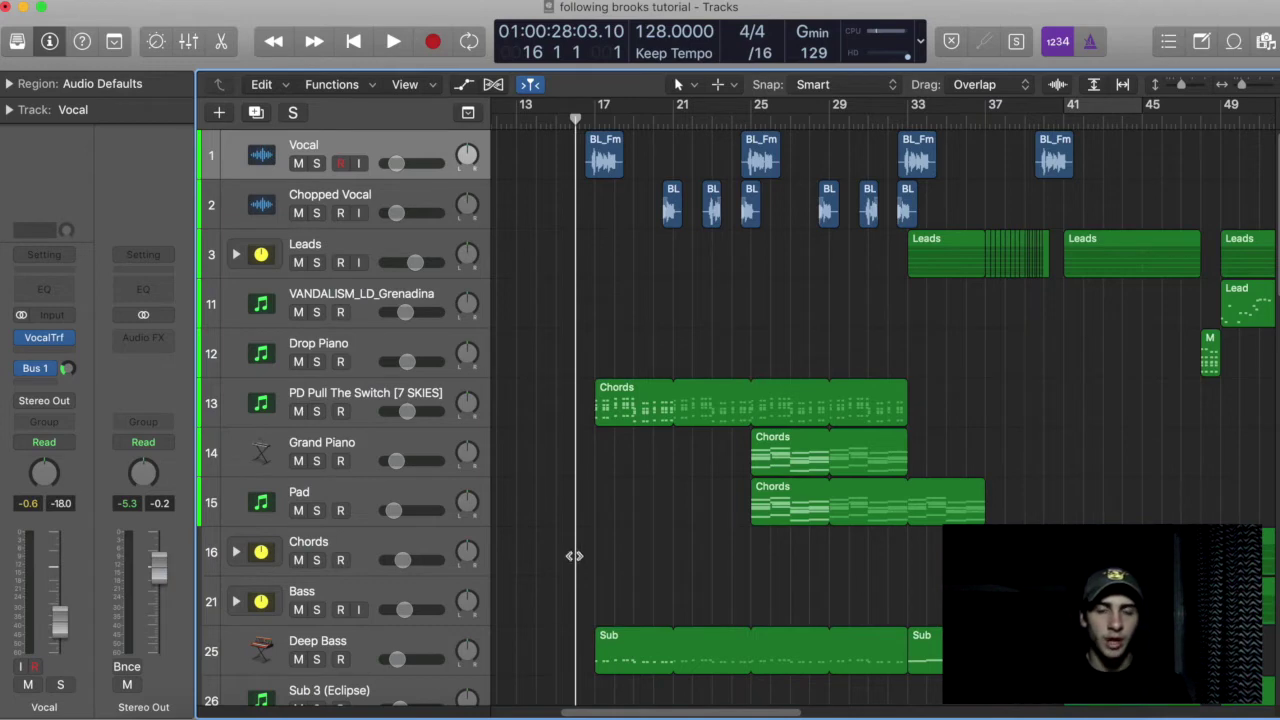
{"action": "scroll", "coordinate": [589, 316], "scroll_direction": "left", "scroll_amount": 1}
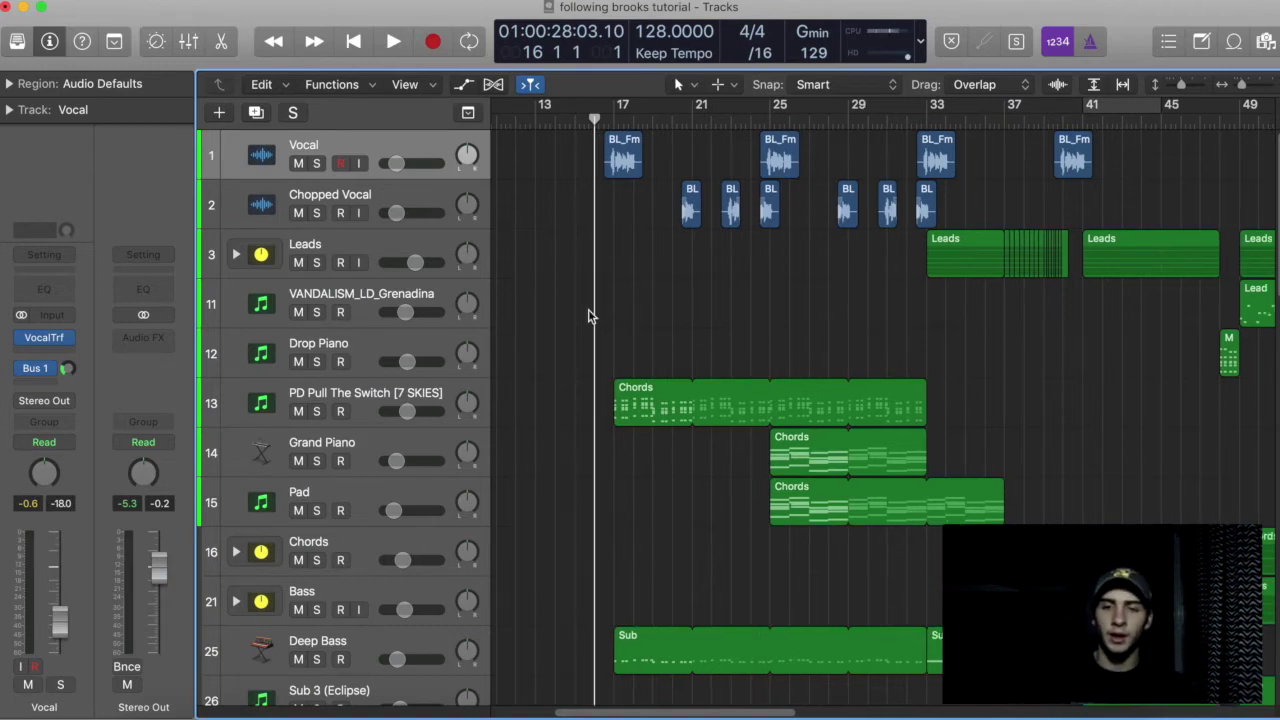
{"action": "scroll", "coordinate": [700, 692], "scroll_direction": "right", "scroll_amount": 10}
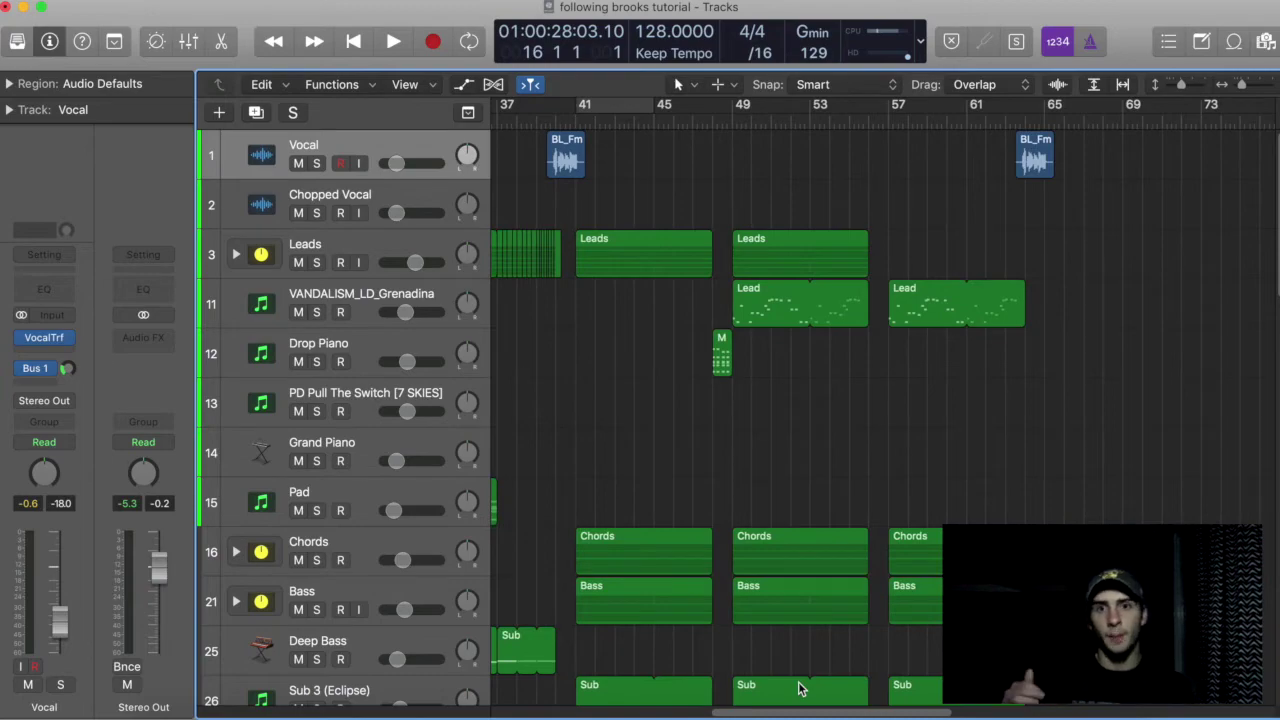
{"action": "scroll", "coordinate": [861, 509], "scroll_direction": "down", "scroll_amount": 15}
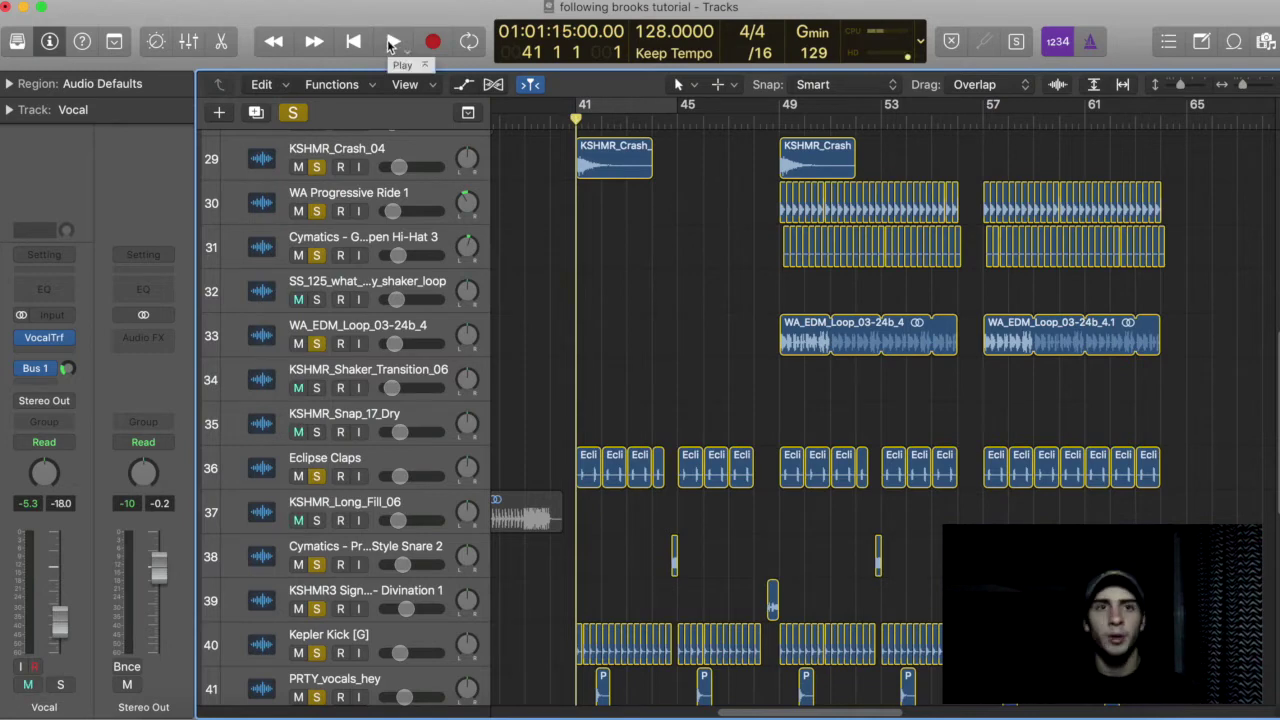
- Play the soloed drum, vocal shout and effects tracks from bar 41, reviewing their regions, and stop playback
{"action": "left_click", "coordinate": [392, 42]}
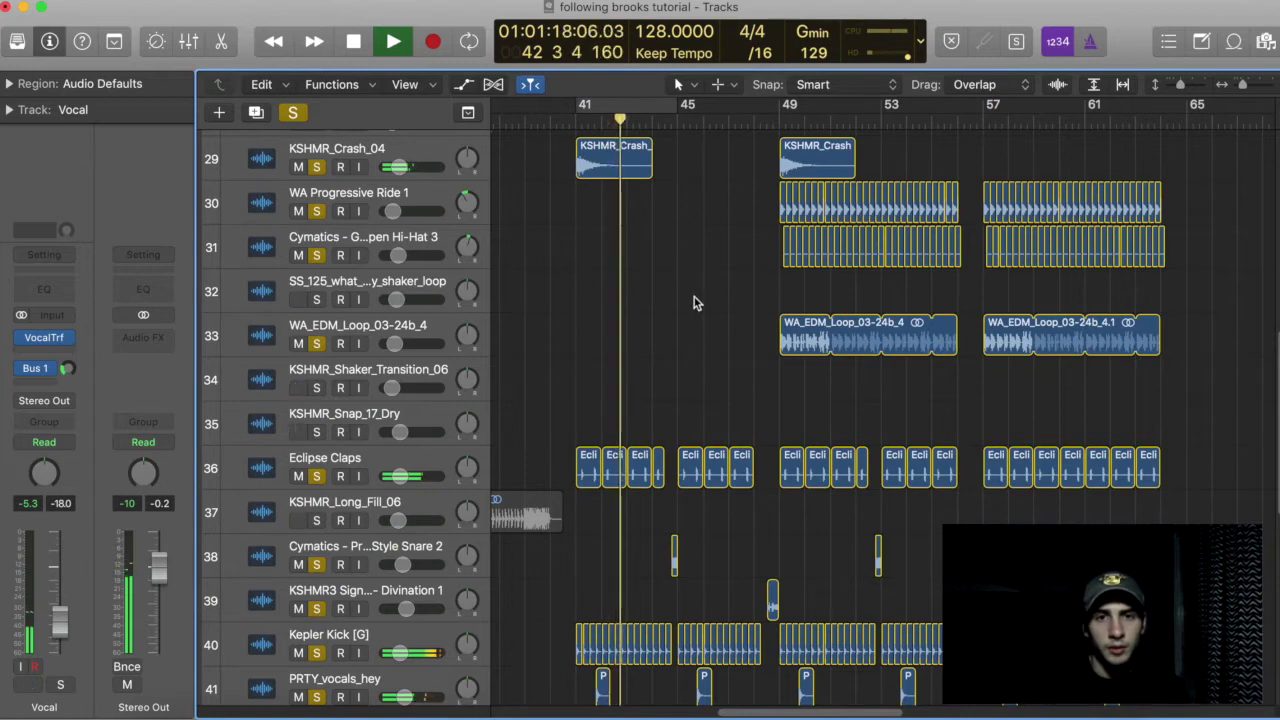
{"action": "scroll", "coordinate": [694, 297], "scroll_direction": "down", "scroll_amount": 2}
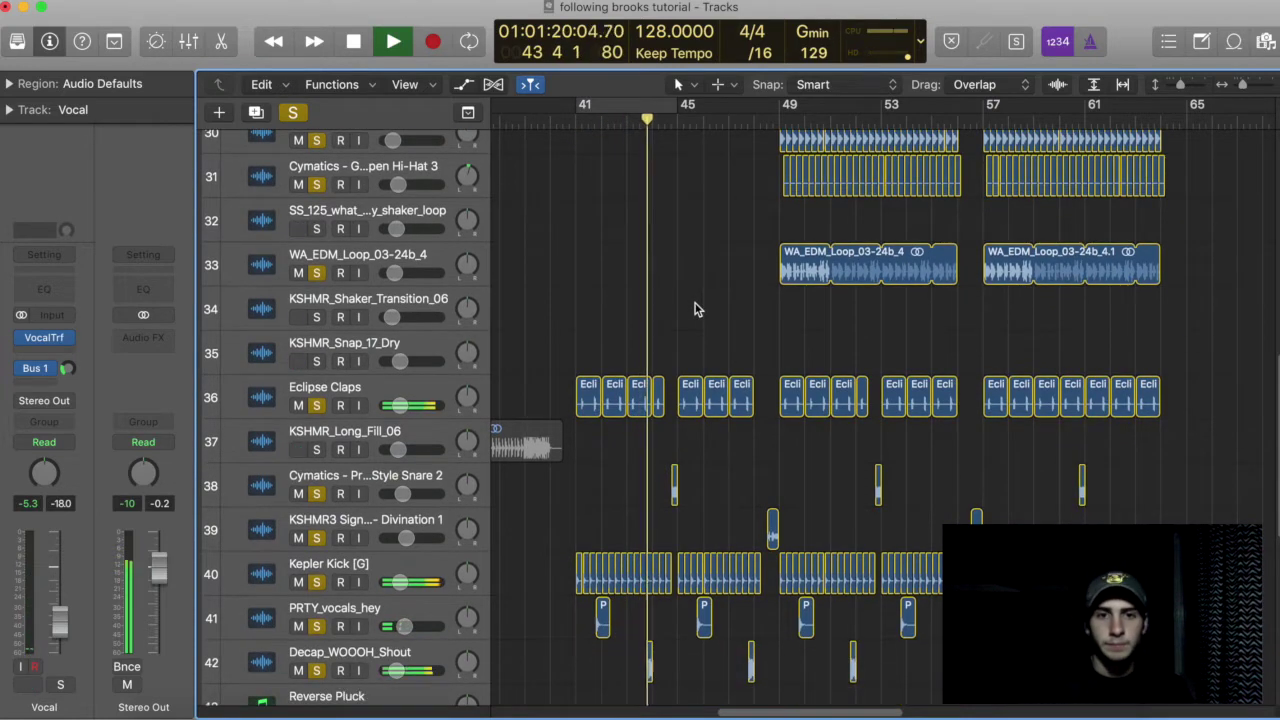
{"action": "scroll", "coordinate": [695, 303], "scroll_direction": "down", "scroll_amount": 1}
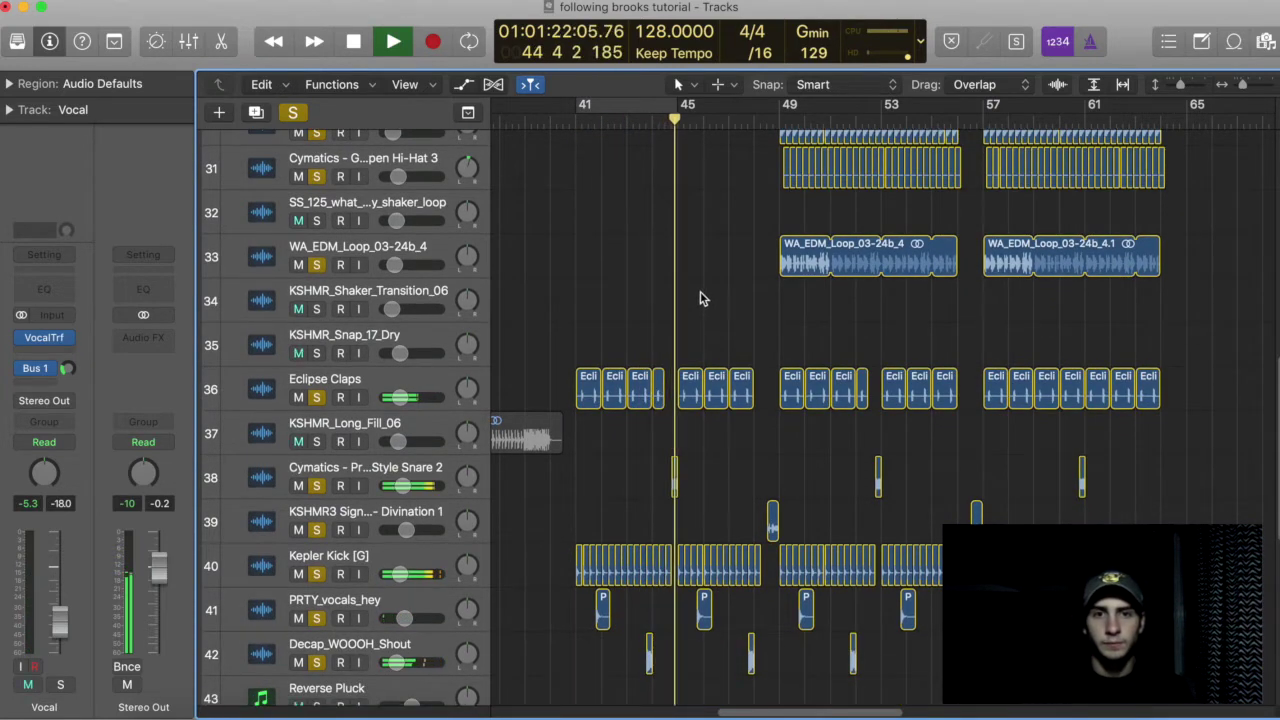
{"action": "scroll", "coordinate": [688, 358], "scroll_direction": "down", "scroll_amount": 4}
{"action": "scroll", "coordinate": [688, 362], "scroll_direction": "down", "scroll_amount": 10}
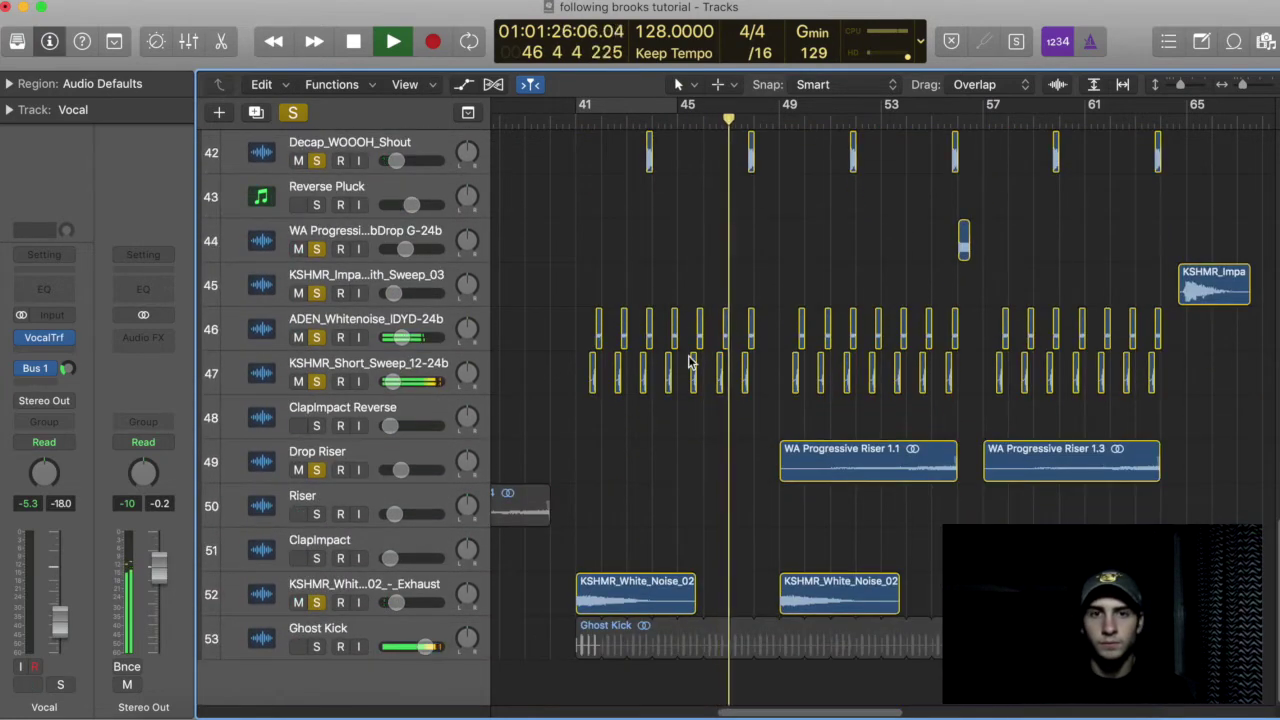
{"action": "scroll", "coordinate": [692, 362], "scroll_direction": "up", "scroll_amount": 3}
{"action": "scroll", "coordinate": [690, 360], "scroll_direction": "up", "scroll_amount": 10}
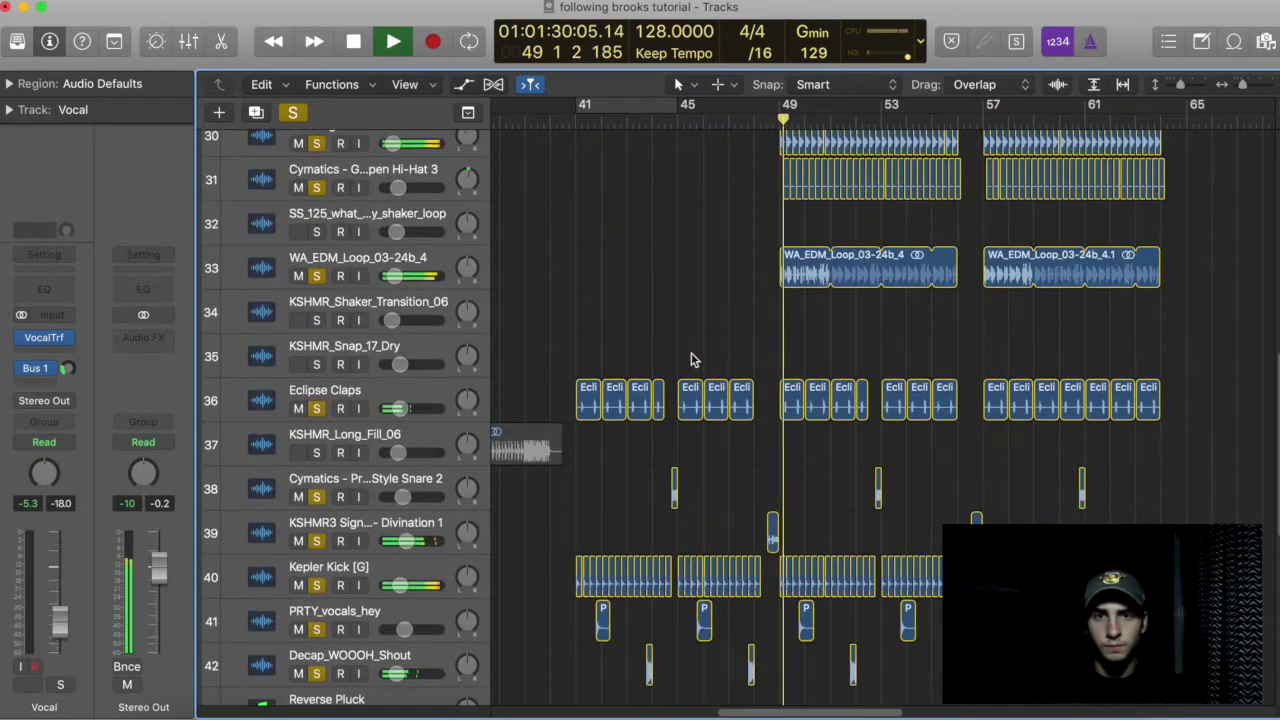
{"action": "scroll", "coordinate": [694, 360], "scroll_direction": "up", "scroll_amount": 2}
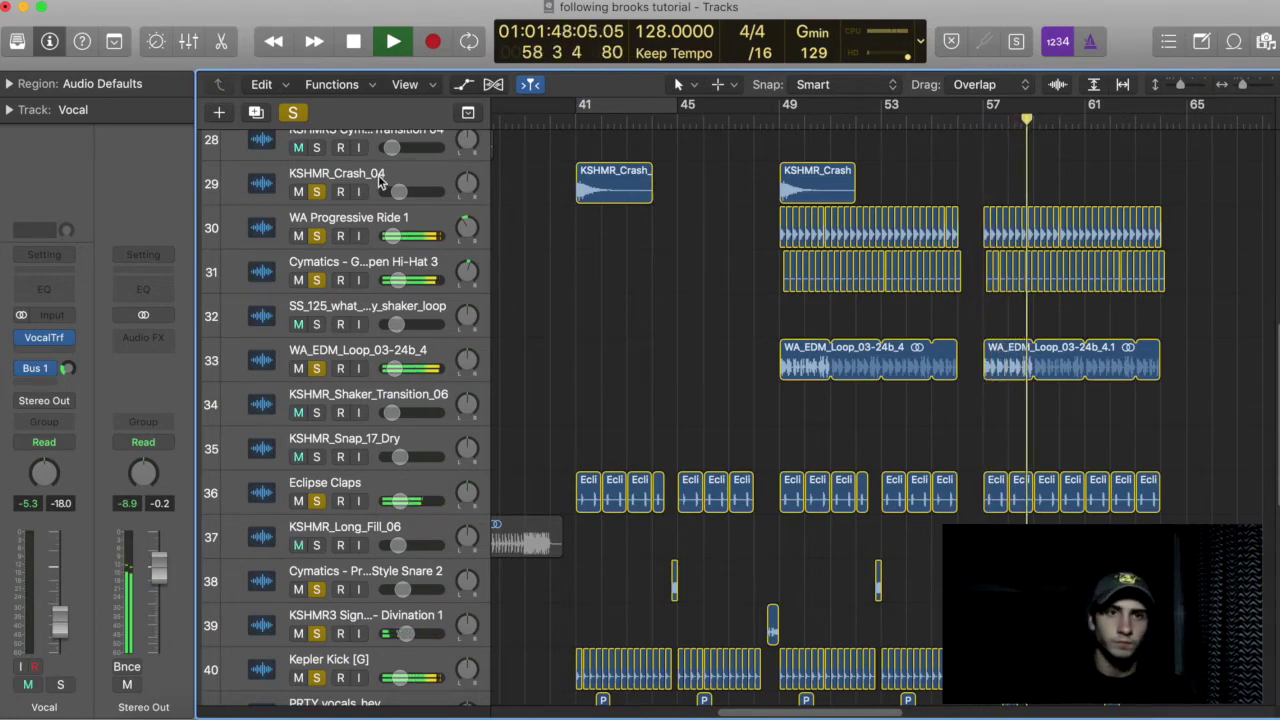
{"action": "scroll", "coordinate": [690, 215], "scroll_direction": "down", "scroll_amount": 5}
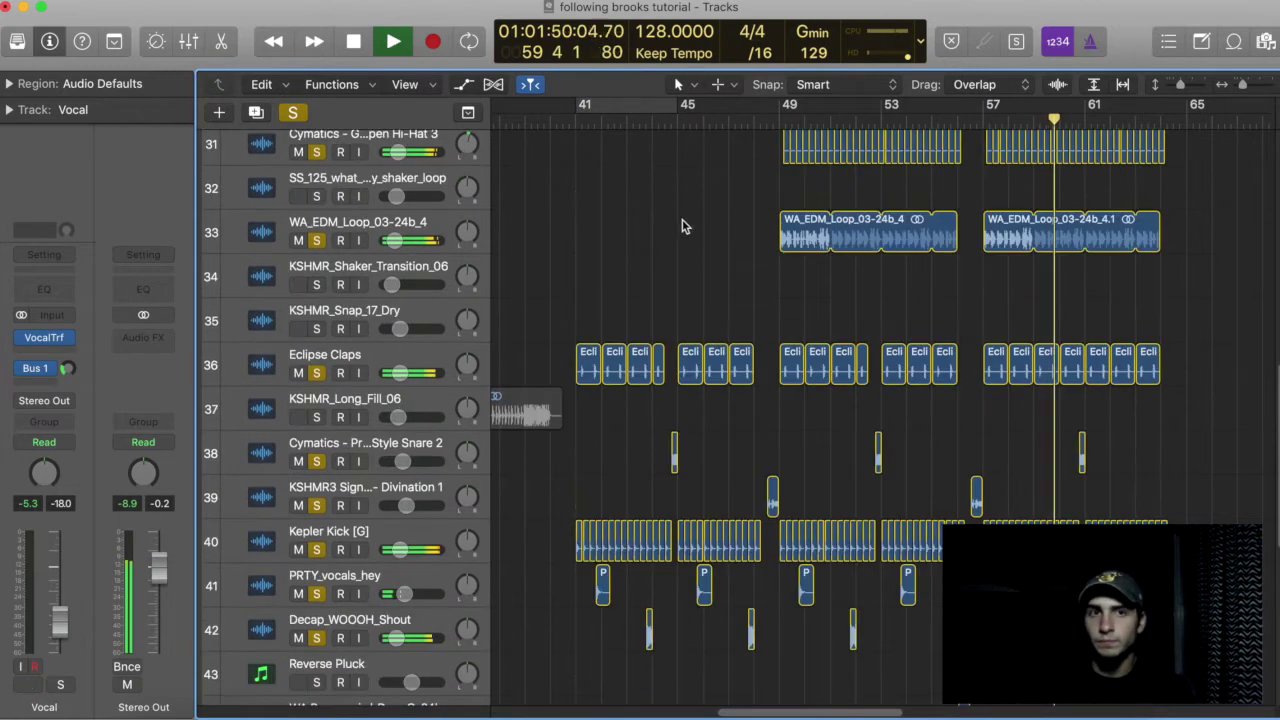
{"action": "scroll", "coordinate": [500, 170], "scroll_direction": "up", "scroll_amount": 2}
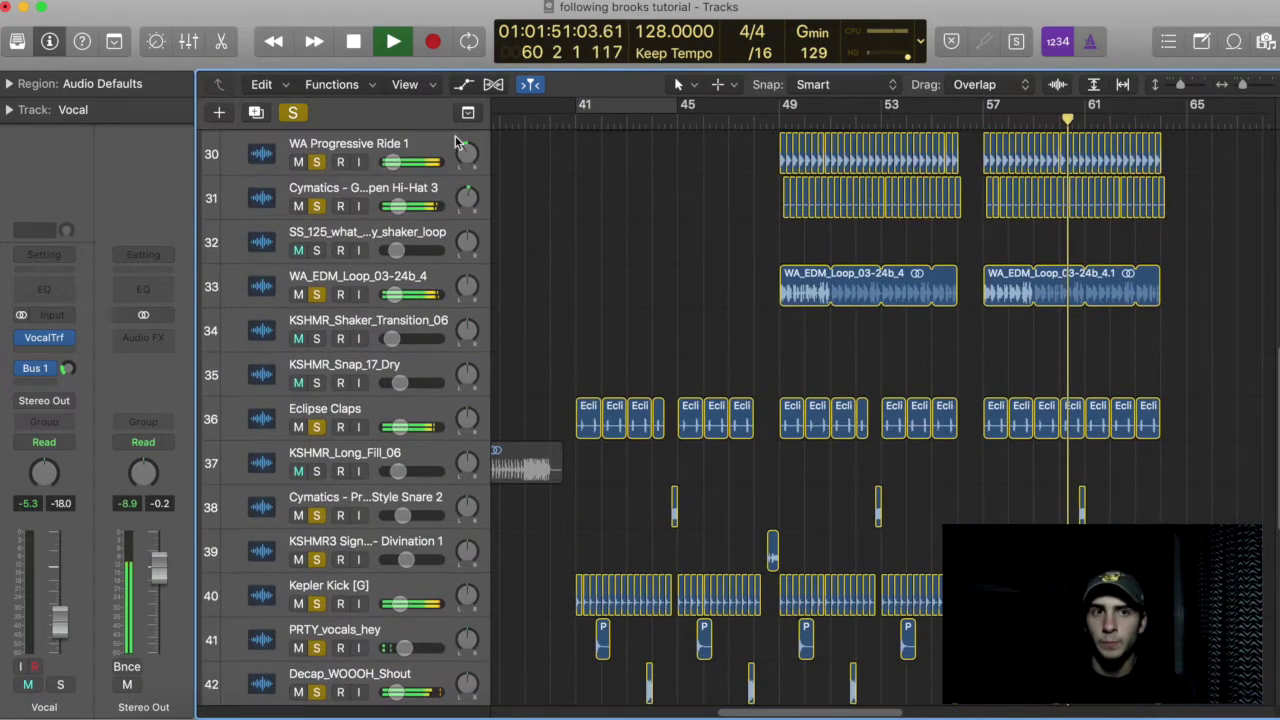
{"action": "left_click", "coordinate": [357, 45]}
- Clear the drum solos, play the soloed Leads stack looped over bars 41 to 45, and turn its solo off
{"action": "scroll", "coordinate": [645, 516], "scroll_direction": "up", "scroll_amount": 15}
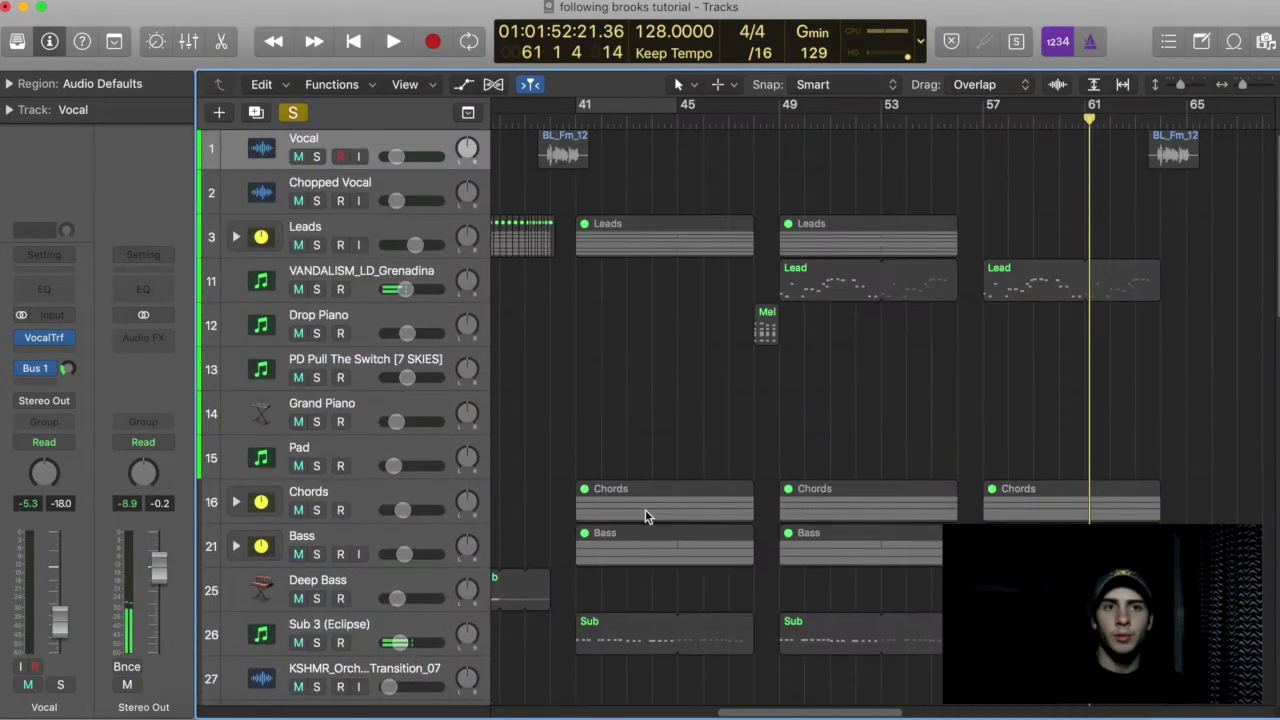
{"action": "left_click", "coordinate": [294, 113]}
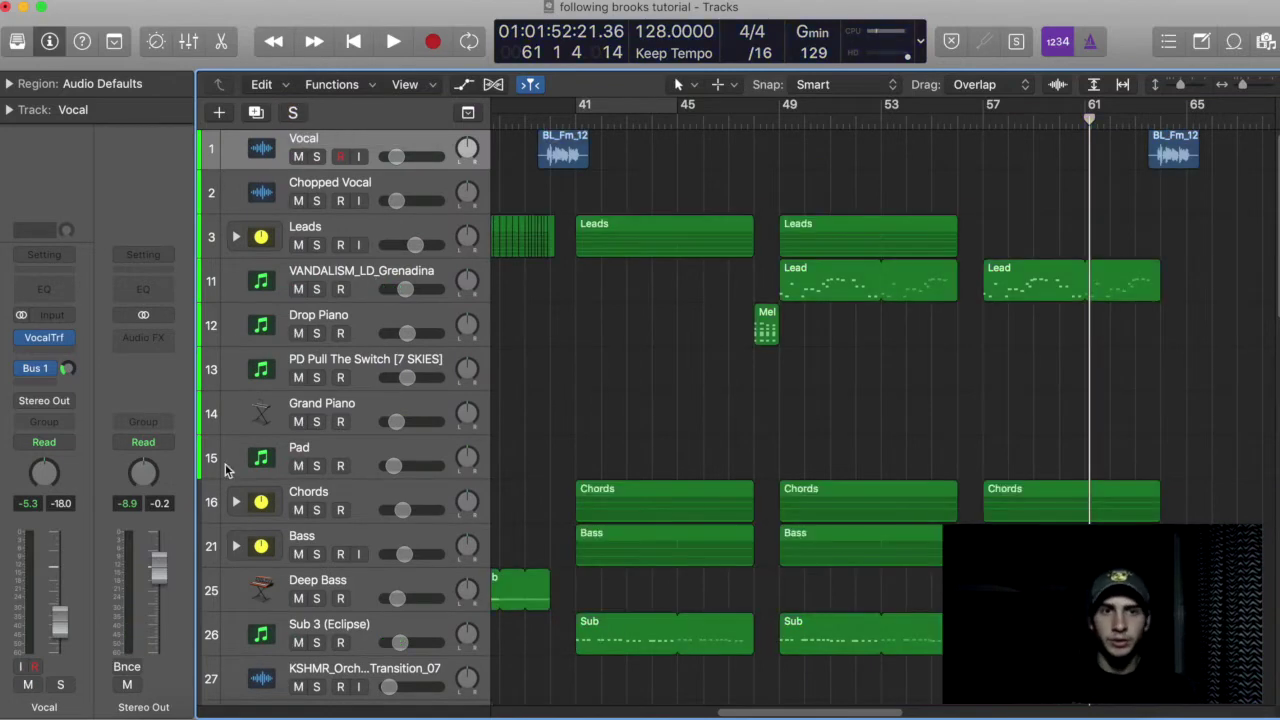
{"action": "left_click", "coordinate": [317, 244]}
{"action": "left_click", "coordinate": [580, 116]}
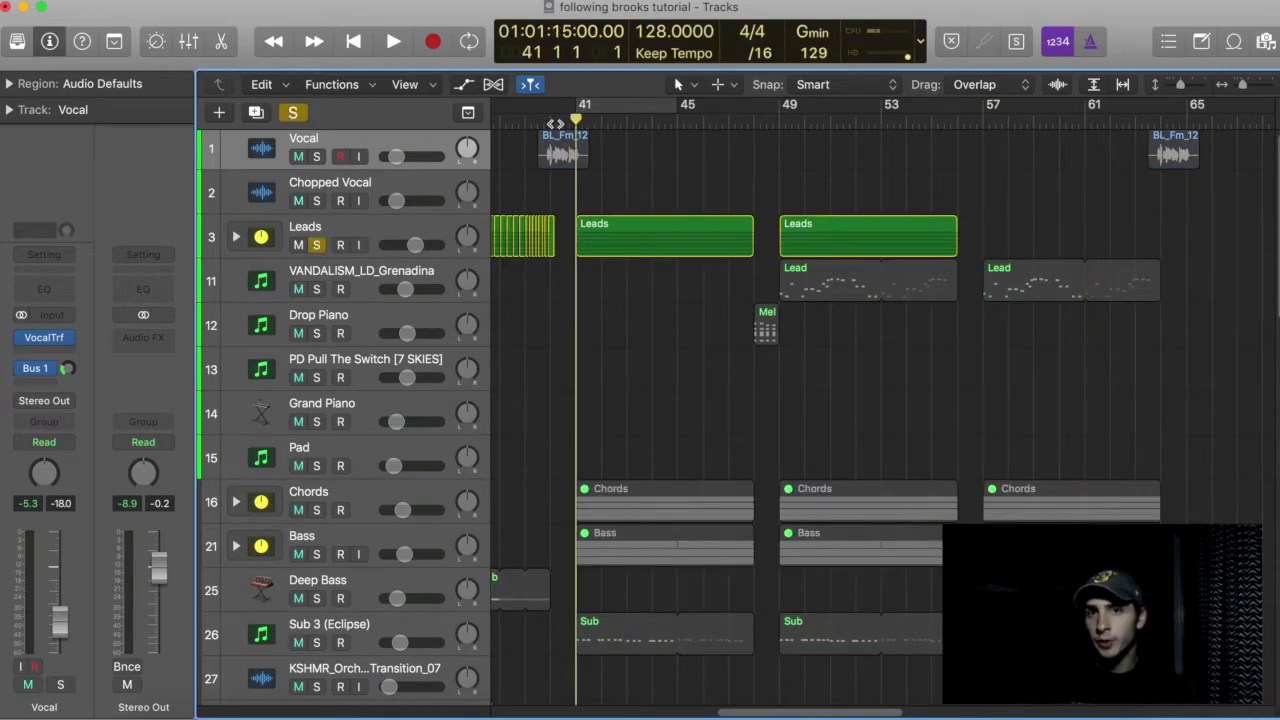
{"action": "left_click_drag", "start_coordinate": [1245, 87], "coordinate": [1243, 88]}
{"action": "key", "text": "space"}
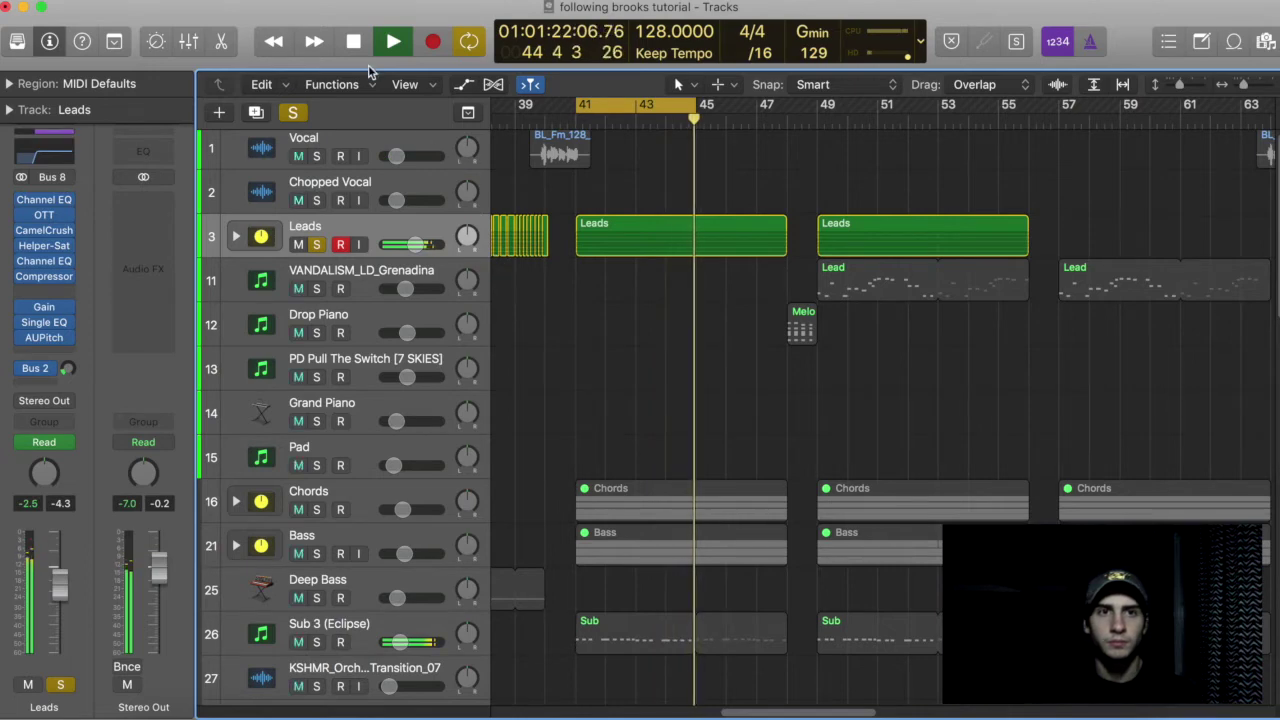
{"action": "left_click", "coordinate": [355, 43]}
{"action": "left_click", "coordinate": [316, 244]}
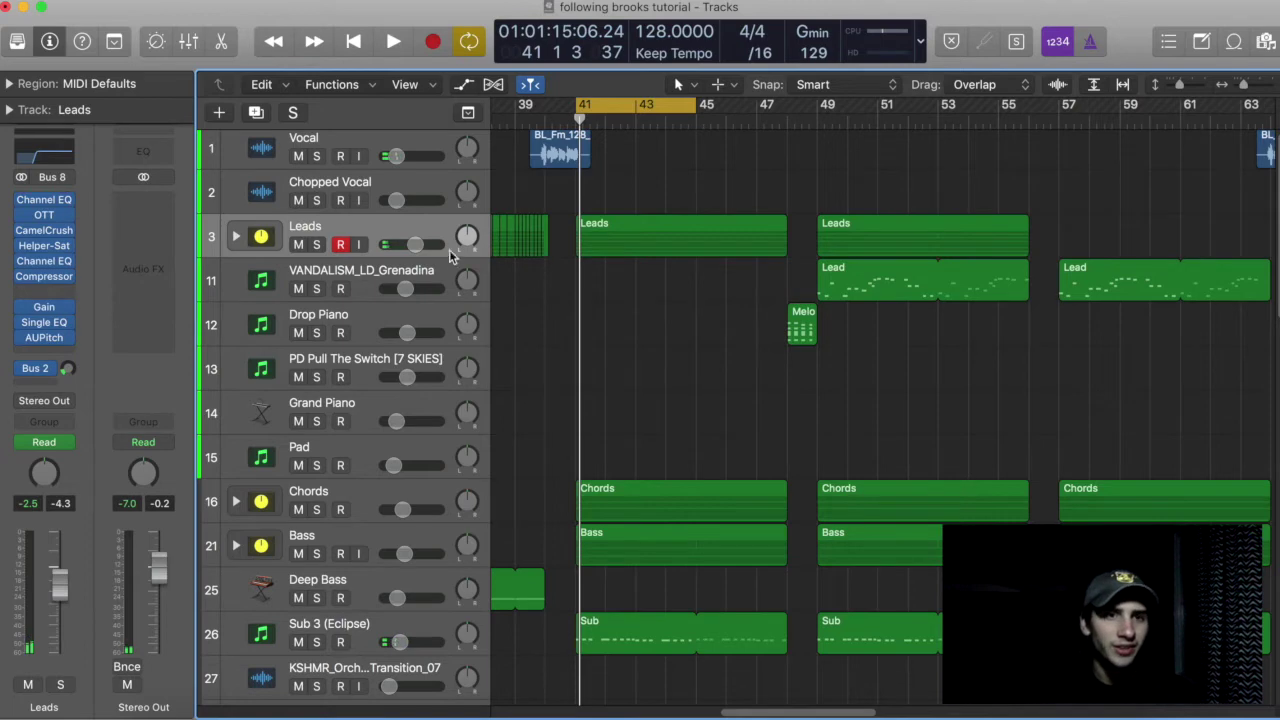
- Expand the Leads stack and play its Lead 11 [S-M] layer soloed
{"action": "left_click", "coordinate": [237, 237]}
{"action": "scroll", "coordinate": [760, 200], "scroll_direction": "down", "scroll_amount": 1}
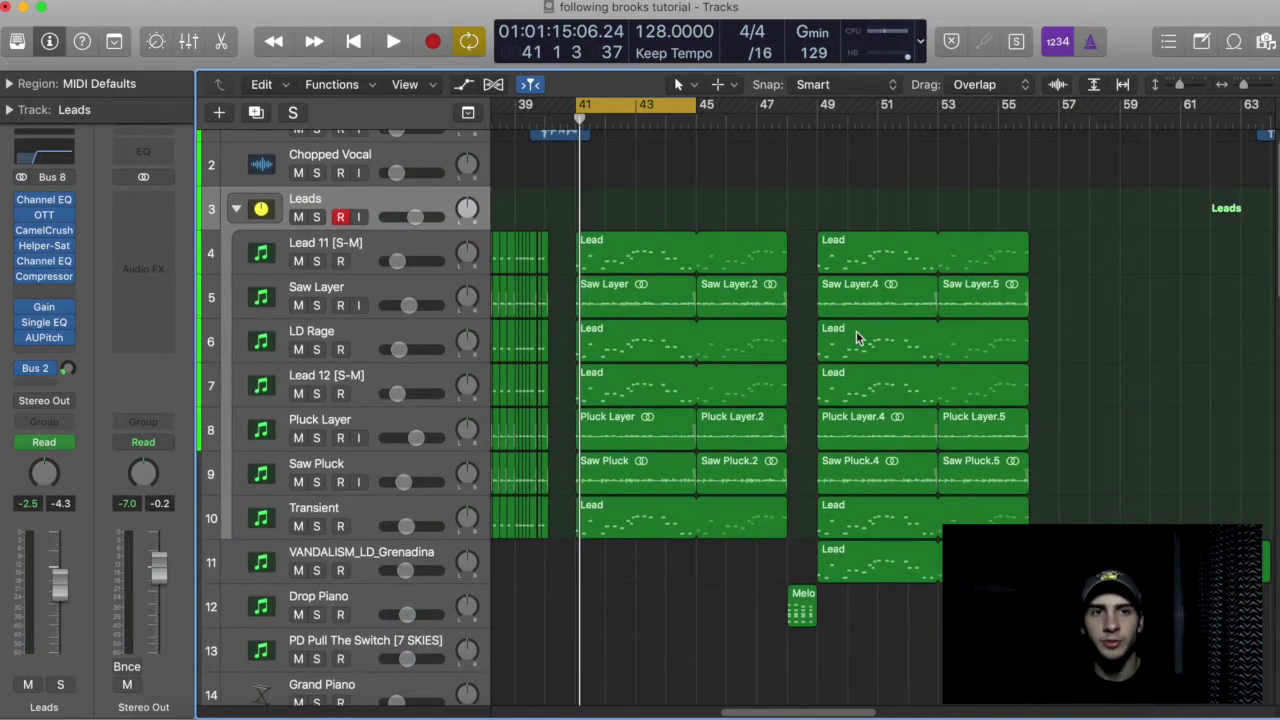
{"action": "scroll", "coordinate": [484, 245], "scroll_direction": "down", "scroll_amount": 1}
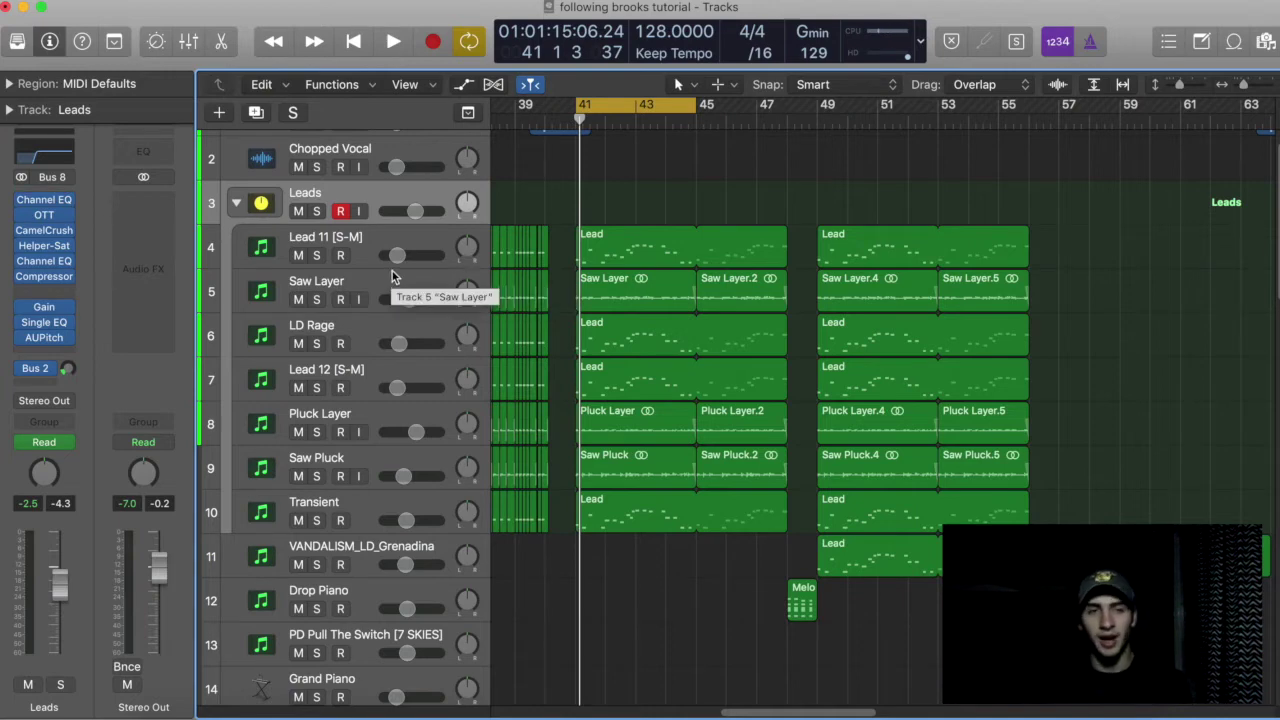
{"action": "left_click", "coordinate": [316, 255]}
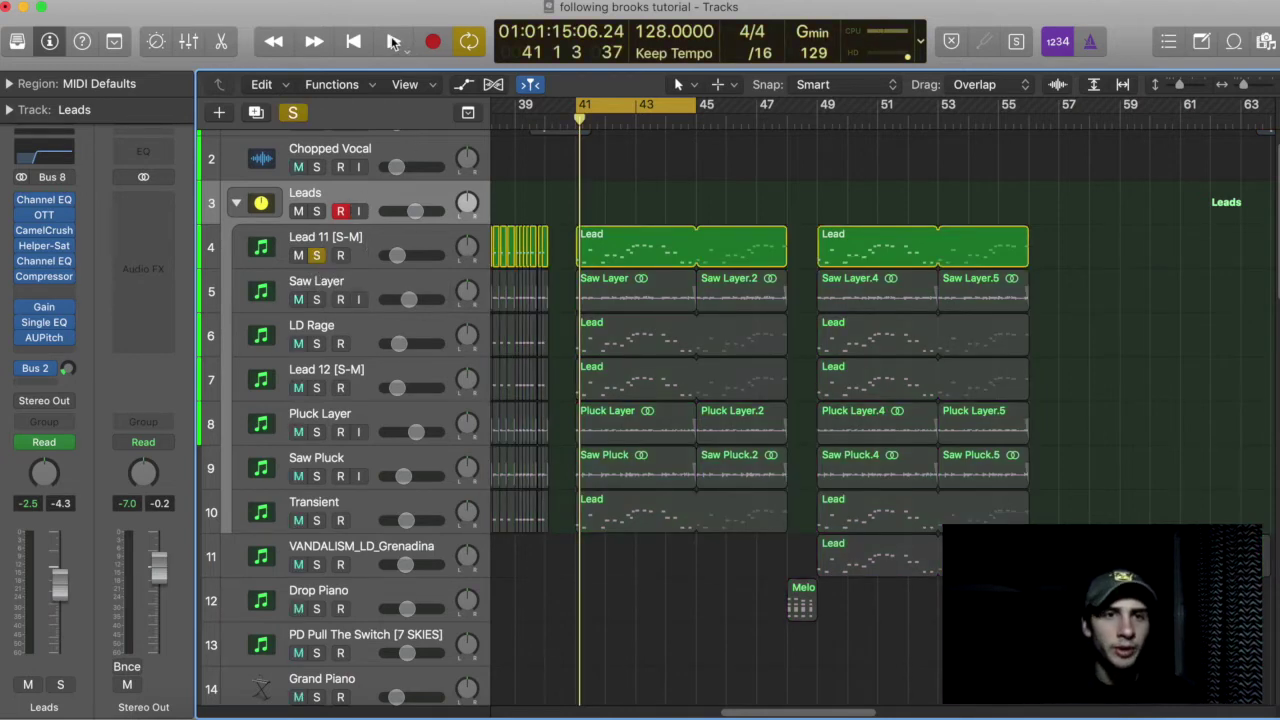
{"action": "left_click", "coordinate": [393, 42]}
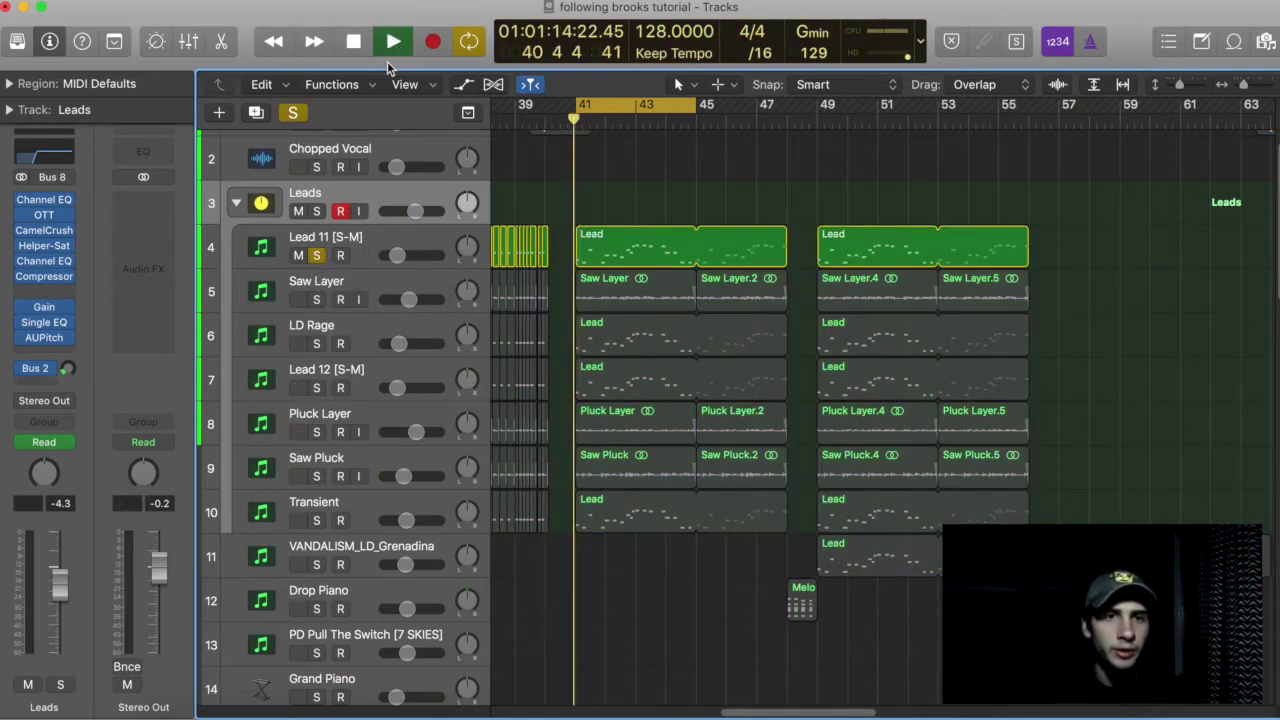
- Audition the Saw Layer, LD Rage and Lead 12 [S-M] layers one after another by soloing each during playback
{"action": "left_click", "coordinate": [316, 299]}
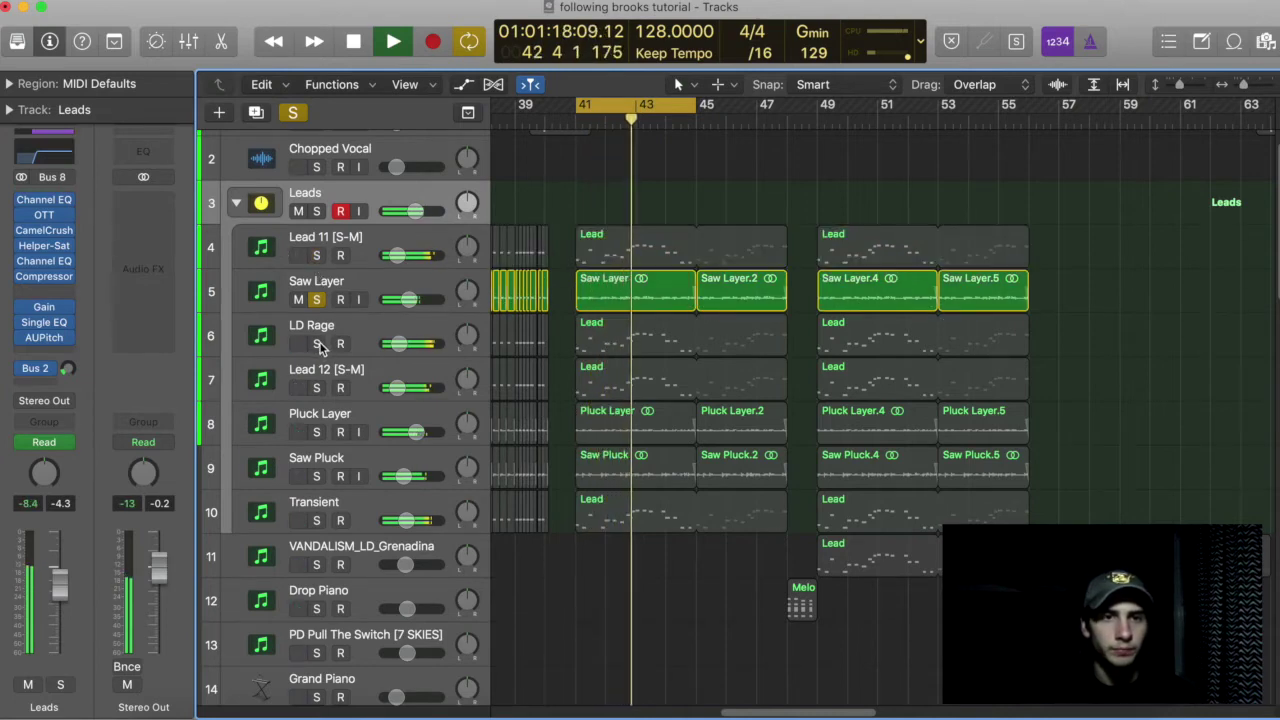
{"action": "left_click", "coordinate": [316, 343]}
{"action": "left_click", "coordinate": [316, 299]}
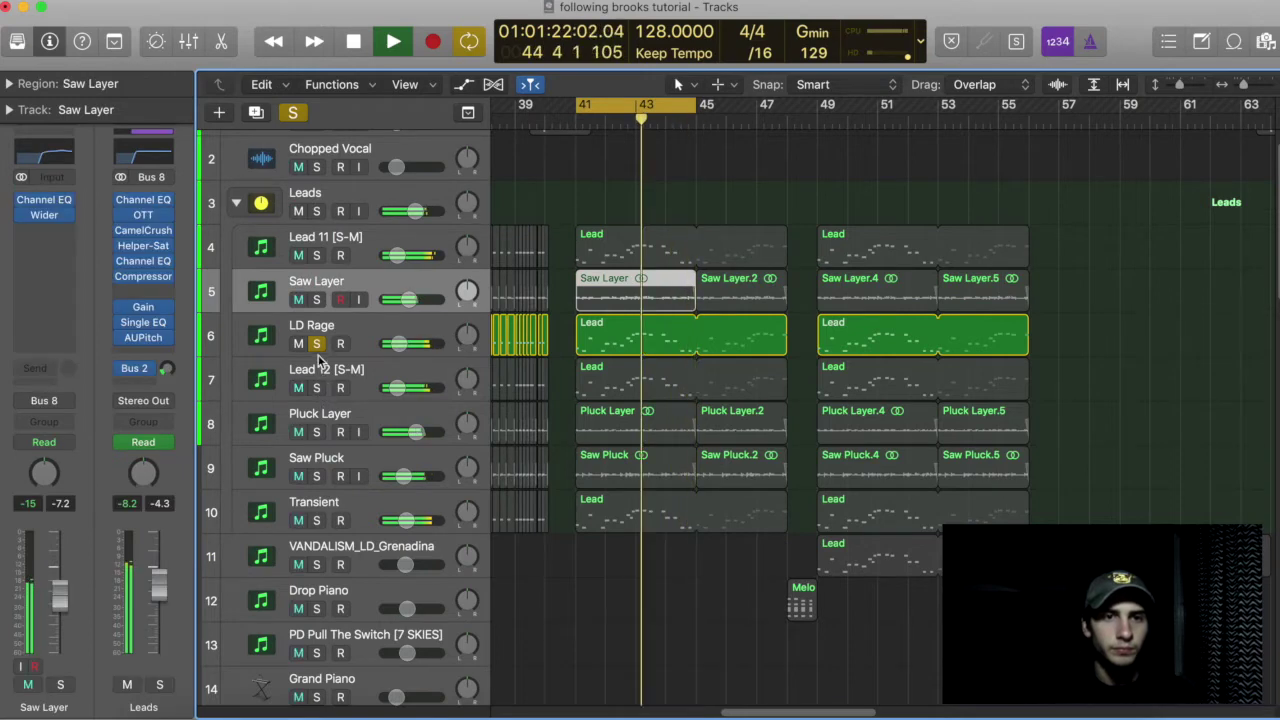
{"action": "left_click", "coordinate": [316, 387]}
{"action": "left_click", "coordinate": [316, 343]}
{"action": "left_click", "coordinate": [340, 211]}
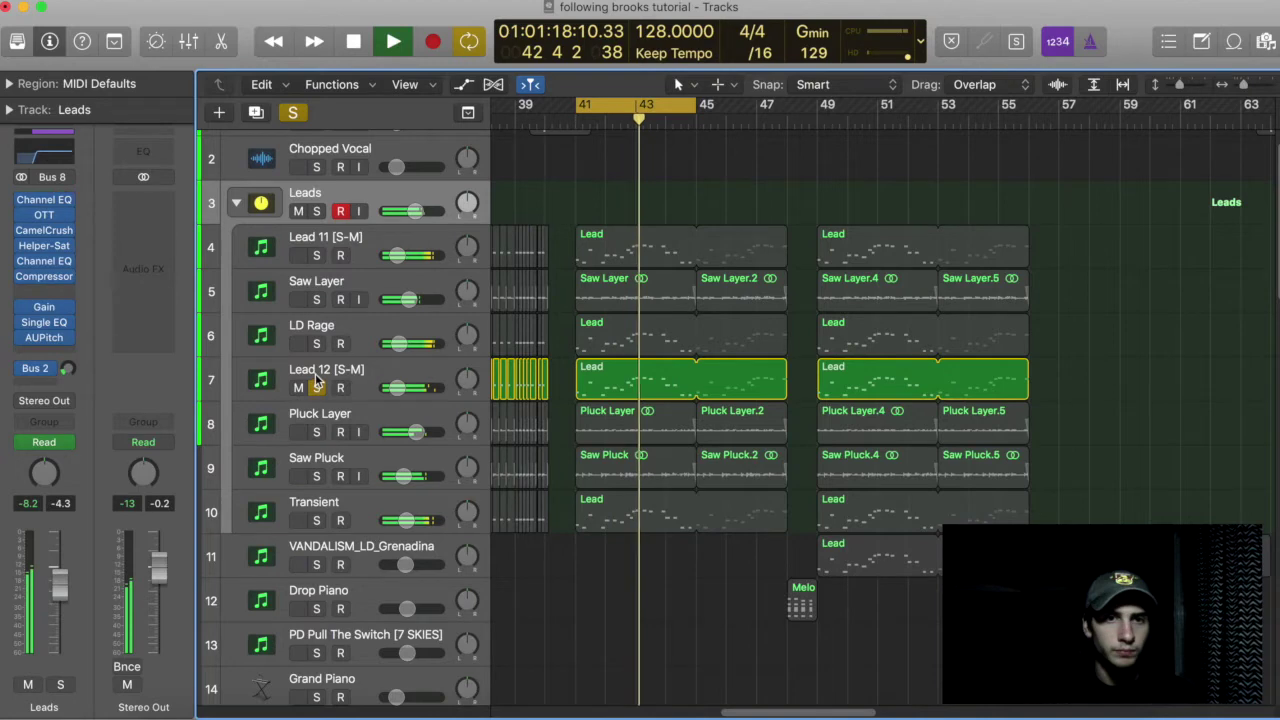
- Audition the Pluck Layer, Saw Pluck and Transient layers one after another by soloing each during playback
{"action": "left_click", "coordinate": [316, 431]}
{"action": "left_click", "coordinate": [340, 387]}
{"action": "left_click", "coordinate": [316, 387]}
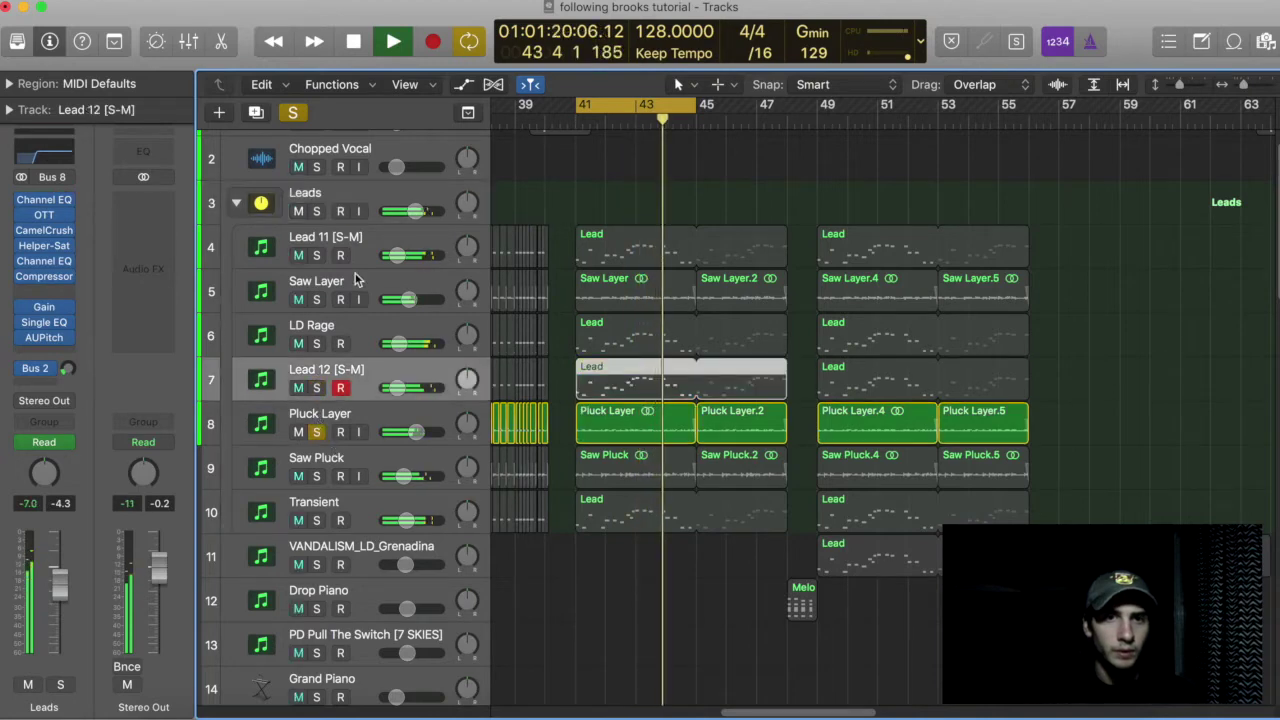
{"action": "left_click", "coordinate": [383, 197]}
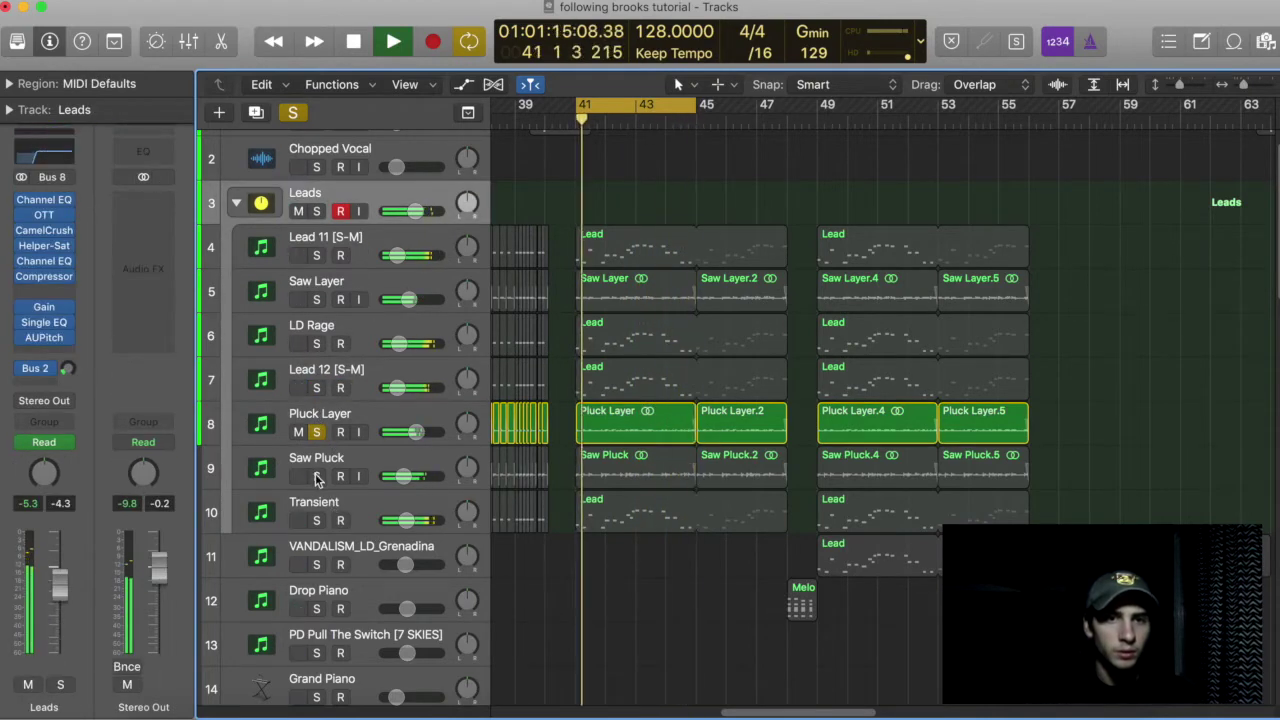
{"action": "left_click", "coordinate": [316, 476]}
{"action": "left_click", "coordinate": [316, 431]}
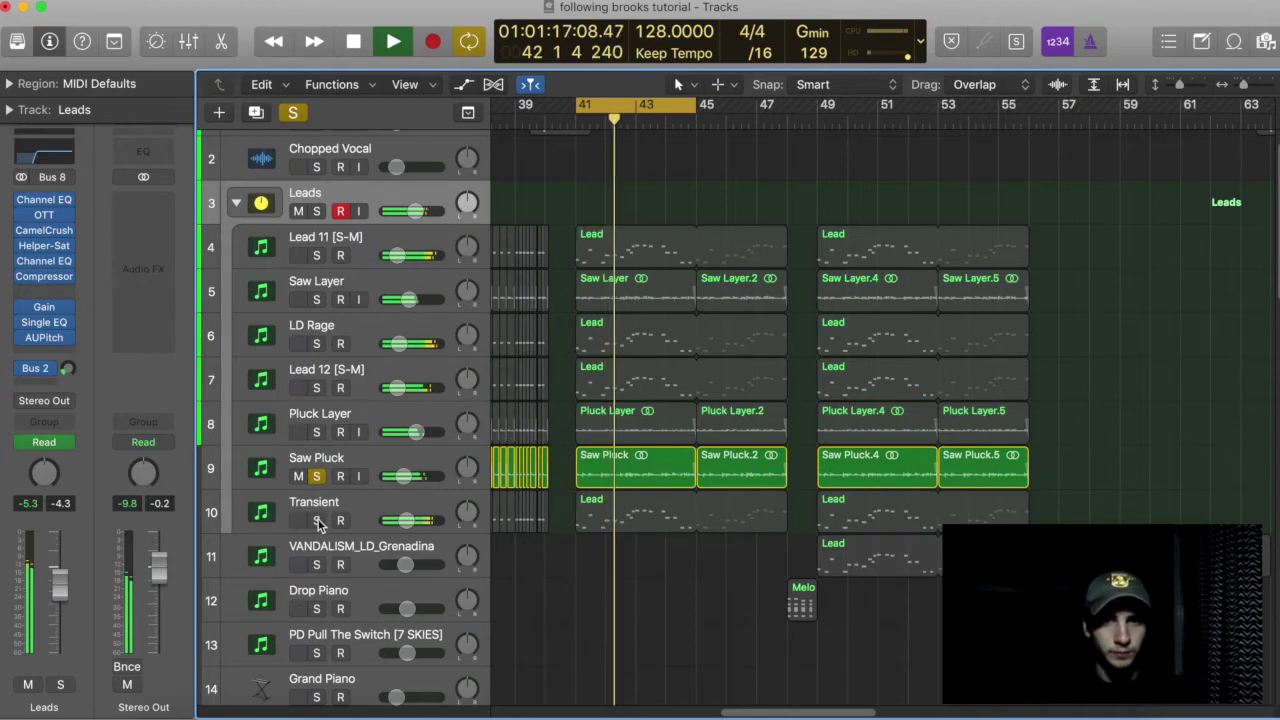
{"action": "left_click", "coordinate": [316, 520]}
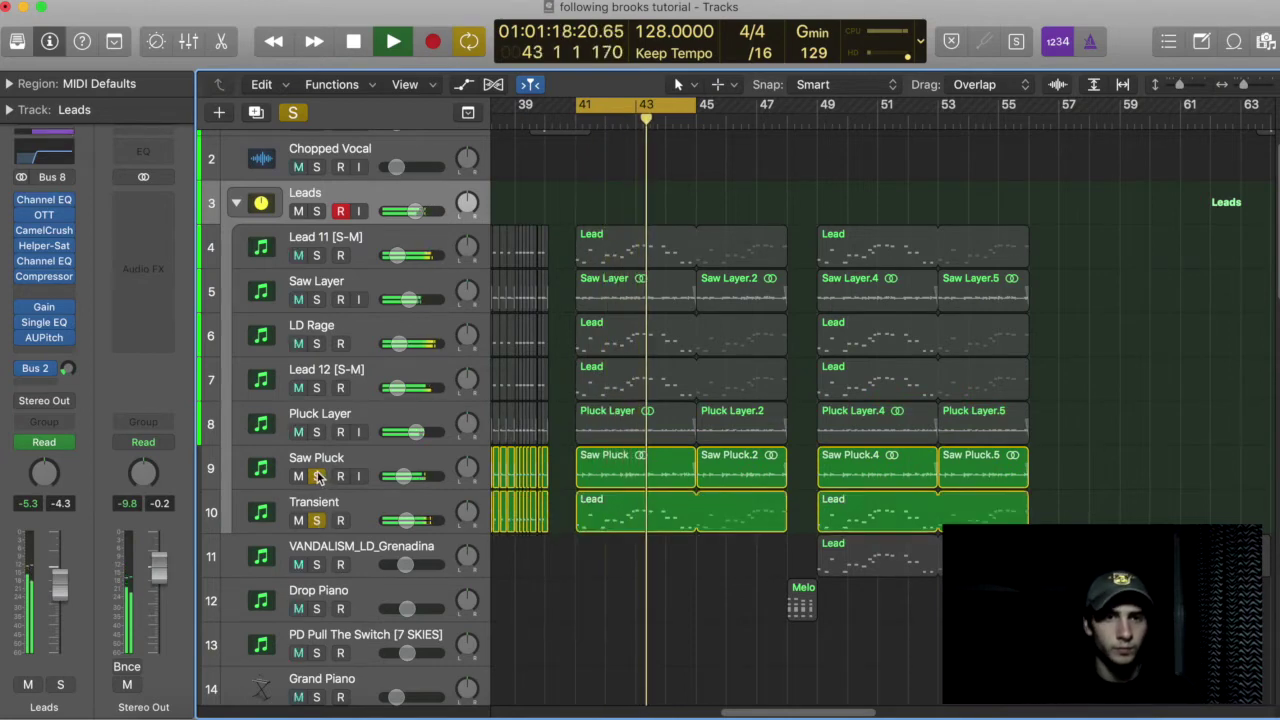
{"action": "left_click", "coordinate": [316, 476]}
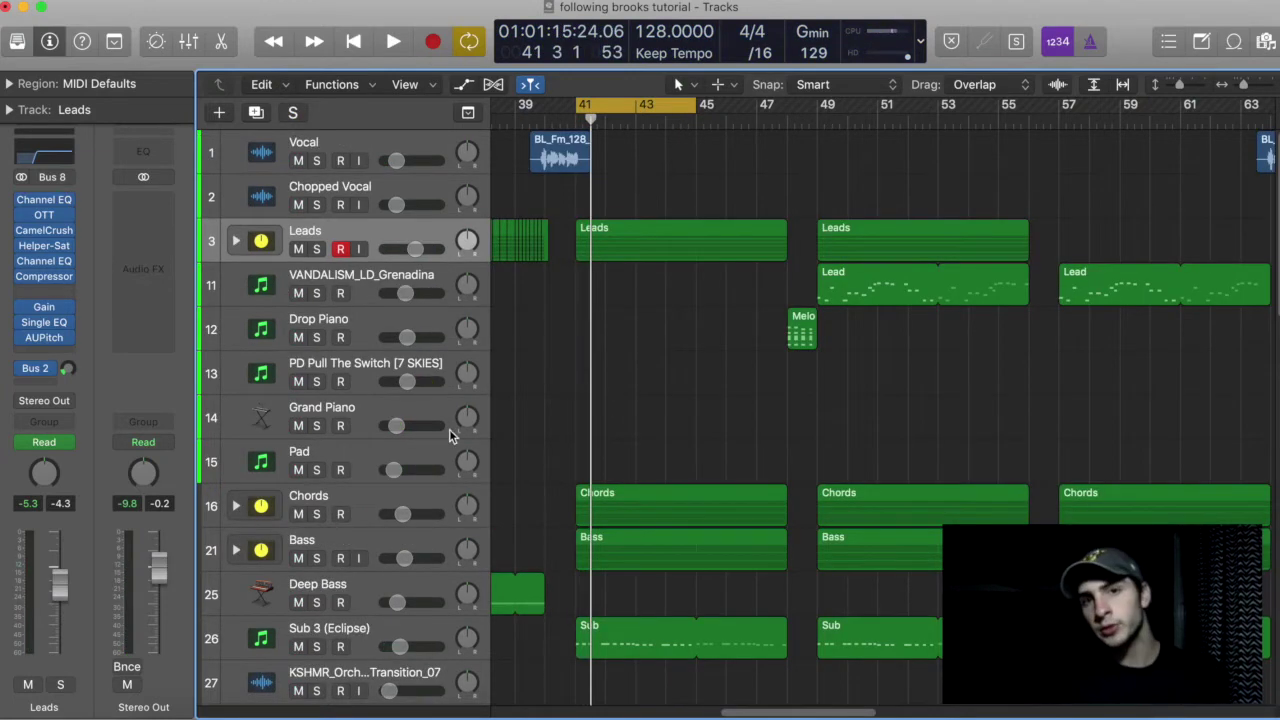
- Loop bars 49 to 53, play the VANDALISM_LD_Grenadina lead soloed, and stop playback
{"action": "left_click_drag", "start_coordinate": [823, 108], "coordinate": [938, 120]}
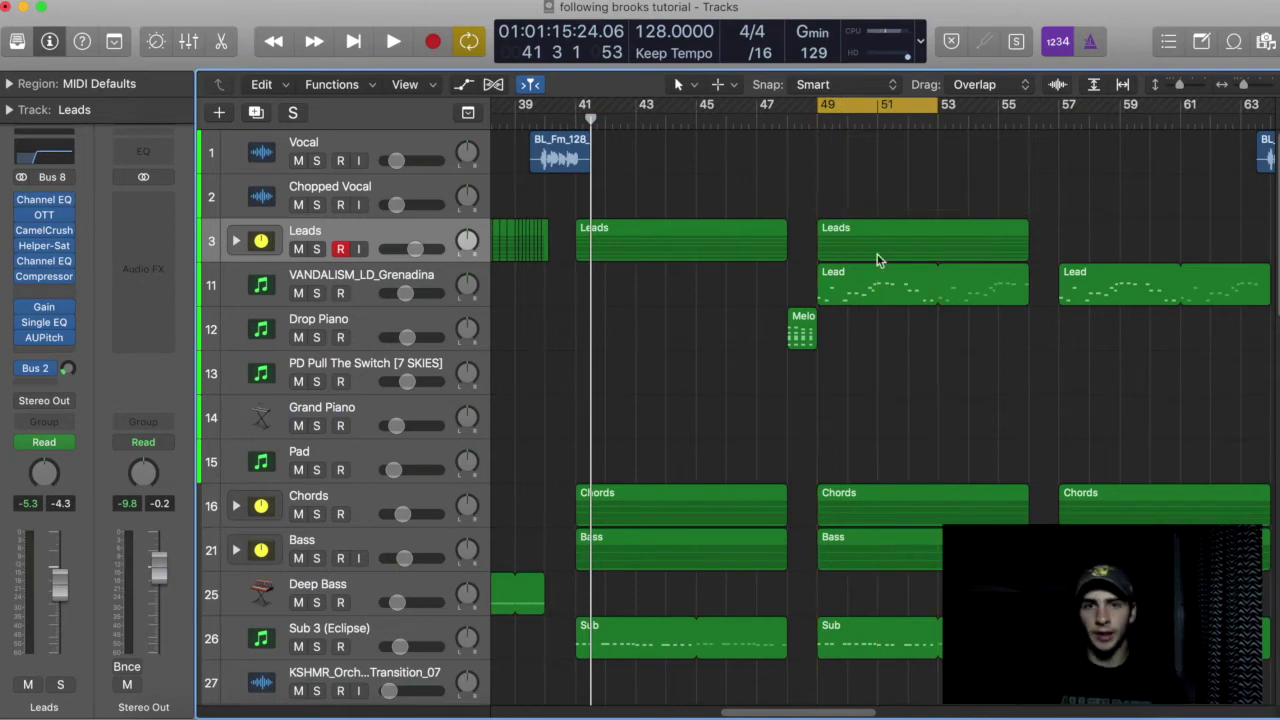
{"action": "left_click", "coordinate": [316, 293]}
{"action": "left_click", "coordinate": [940, 288]}
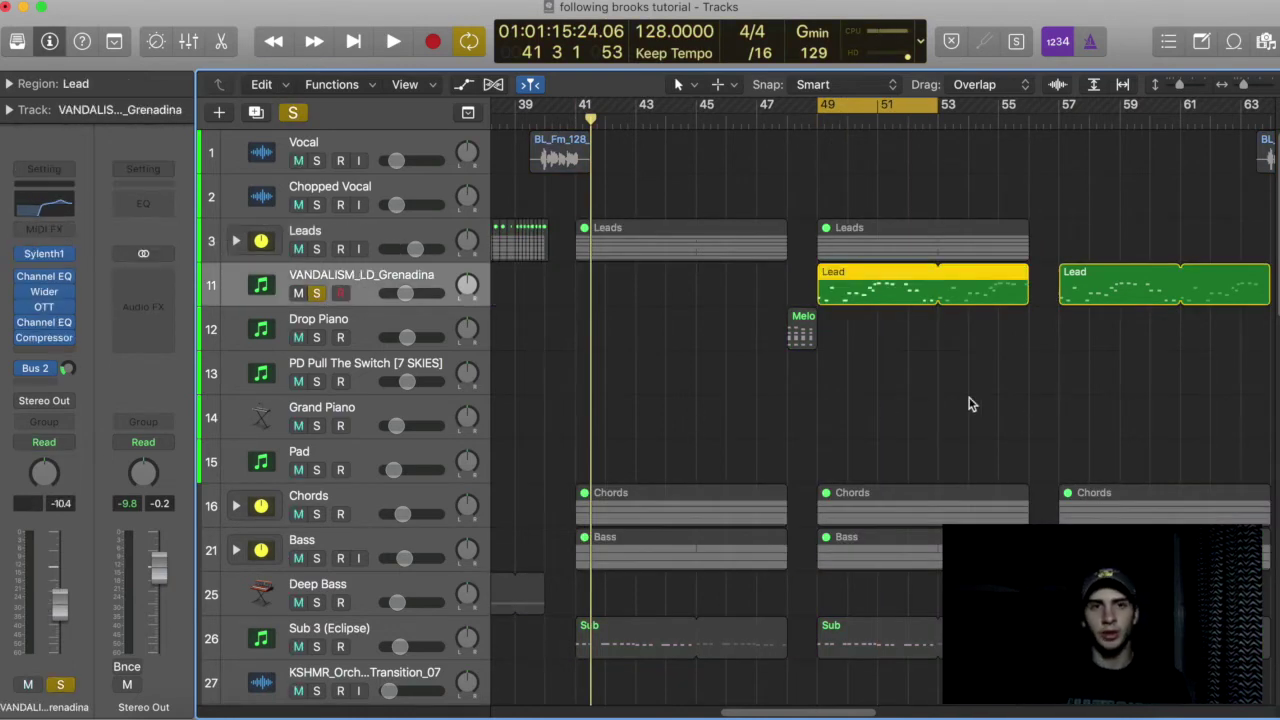
{"action": "left_click", "coordinate": [387, 48]}
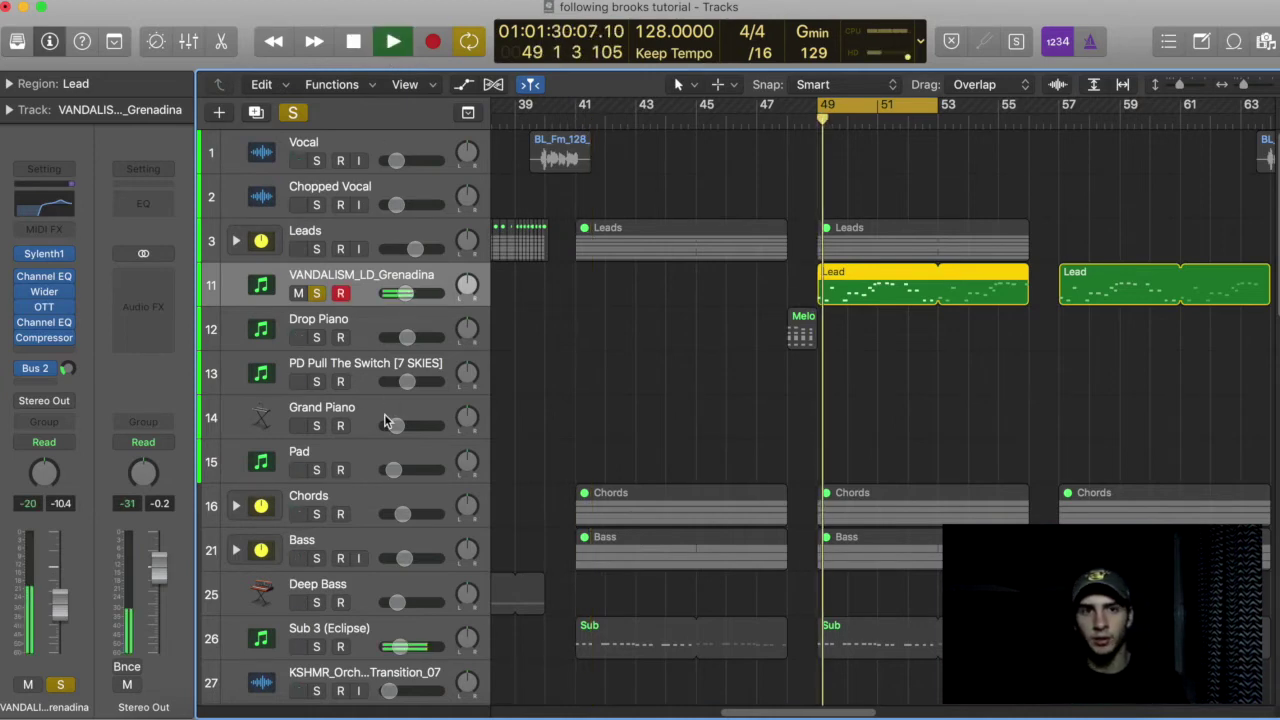
{"action": "left_click", "coordinate": [360, 44]}
- Play the soloed Chords stack looped over bars 41 to 45, reviewing its layers, and stop playback
{"action": "scroll", "coordinate": [694, 342], "scroll_direction": "down", "scroll_amount": 4}
{"action": "left_click", "coordinate": [694, 341]}
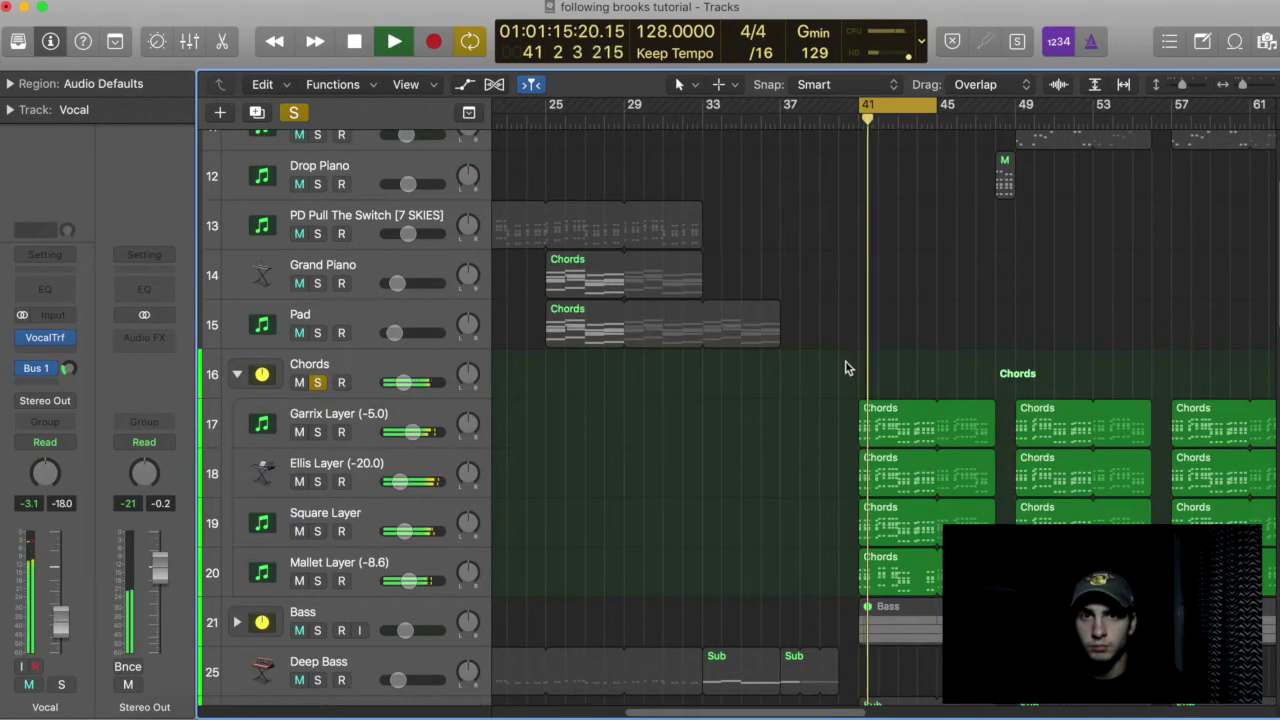
{"action": "scroll", "coordinate": [844, 363], "scroll_direction": "down", "scroll_amount": 2}
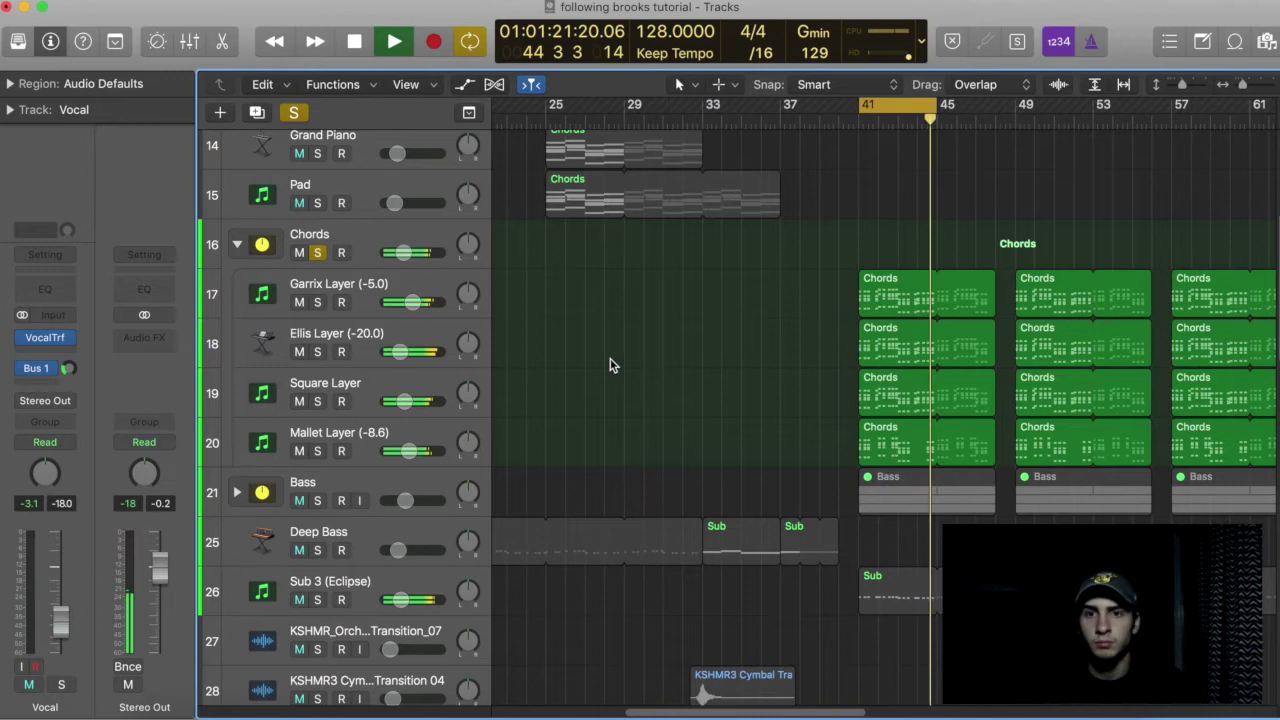
{"action": "key", "text": "space"}
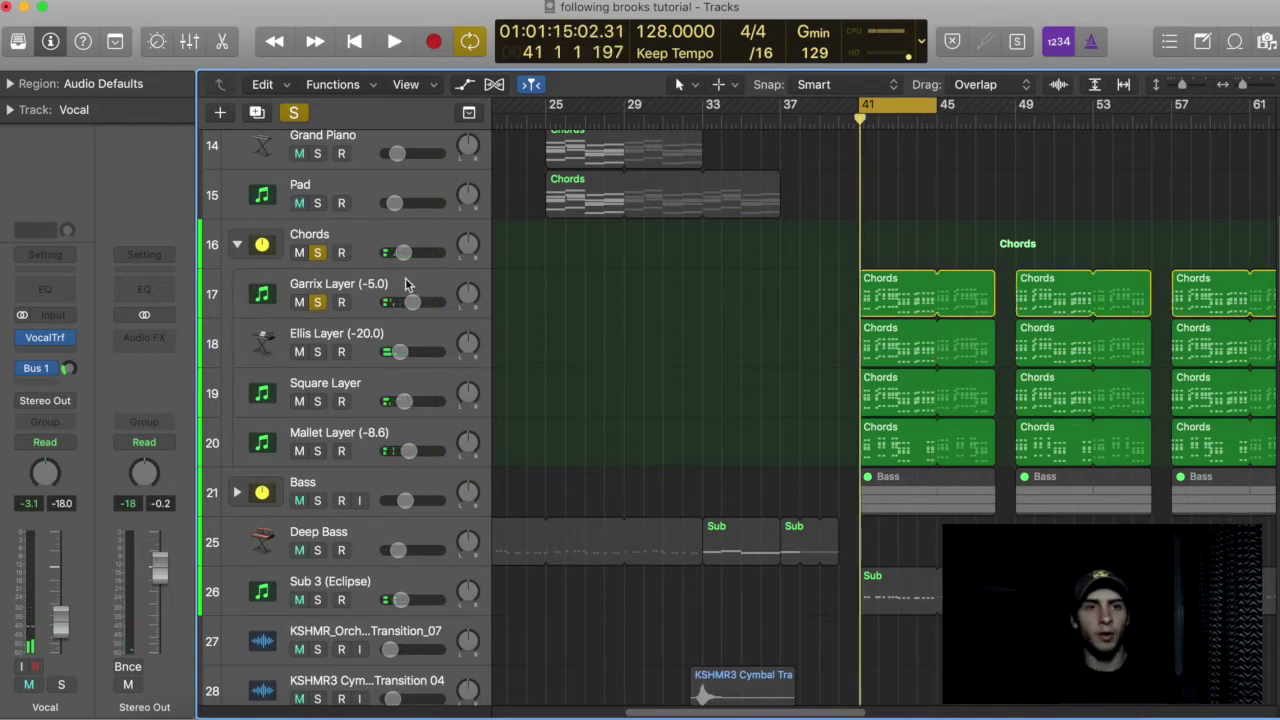
- Audition the Garrix, Ellis, Square and Mallet chord layers one after another by soloing each during playback, and stop playback
{"action": "left_click", "coordinate": [315, 254]}
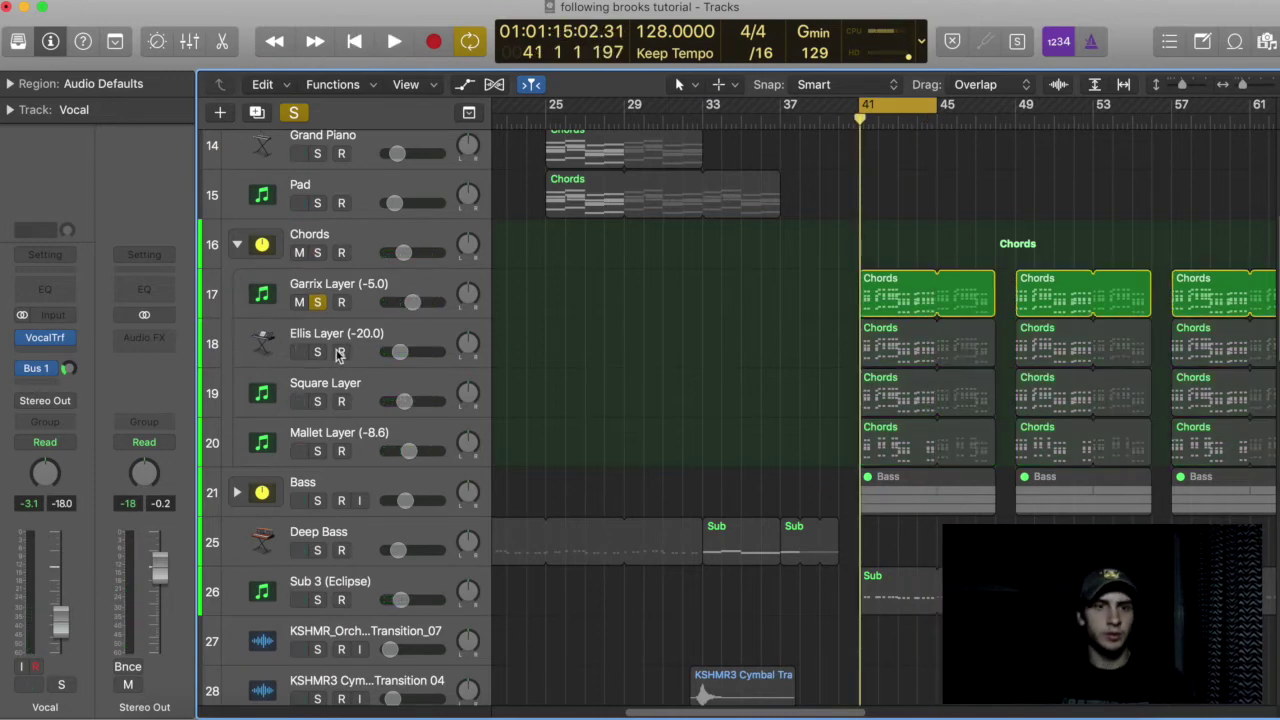
{"action": "key", "text": "space"}
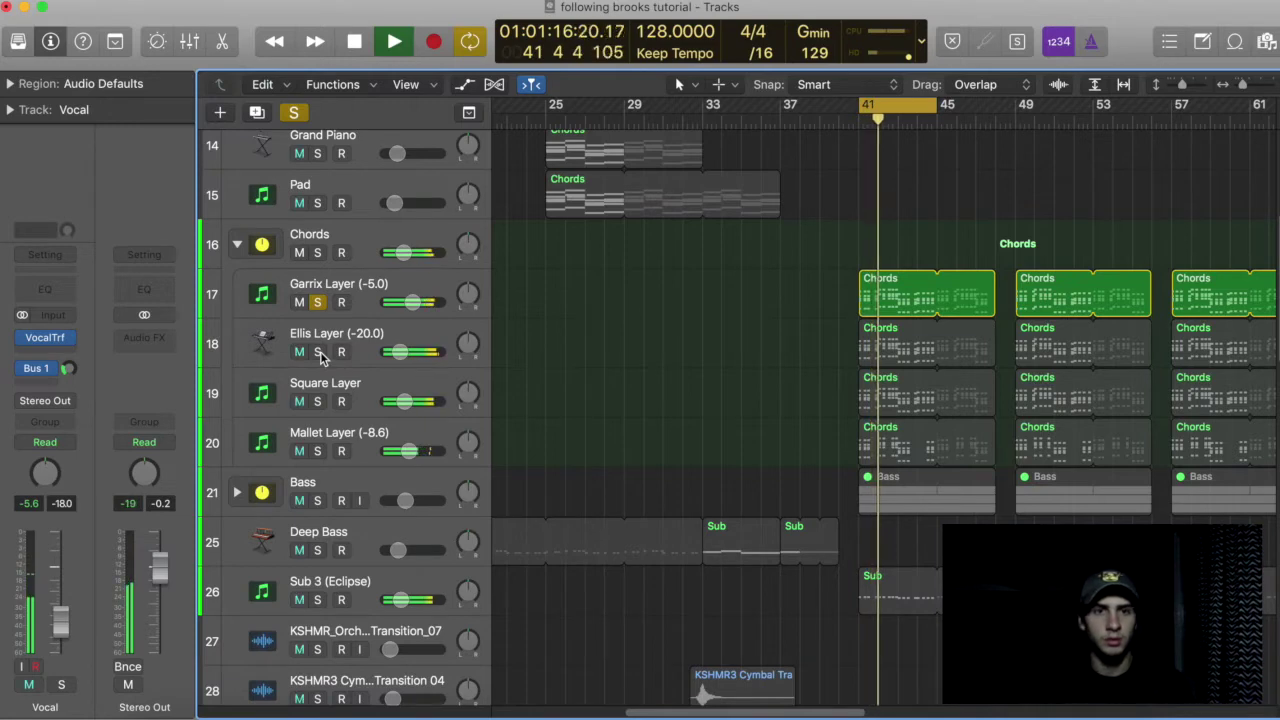
{"action": "left_click", "coordinate": [317, 352]}
{"action": "left_click", "coordinate": [317, 302]}
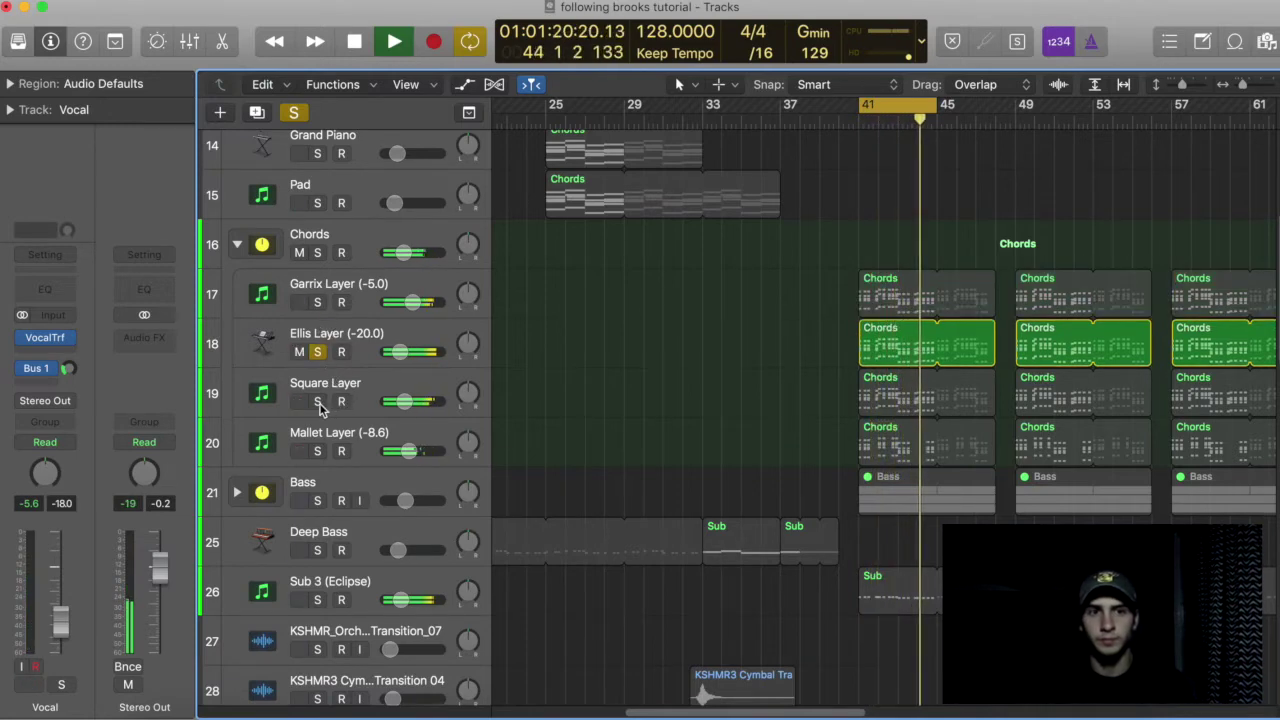
{"action": "left_click", "coordinate": [318, 402]}
{"action": "left_click", "coordinate": [317, 352]}
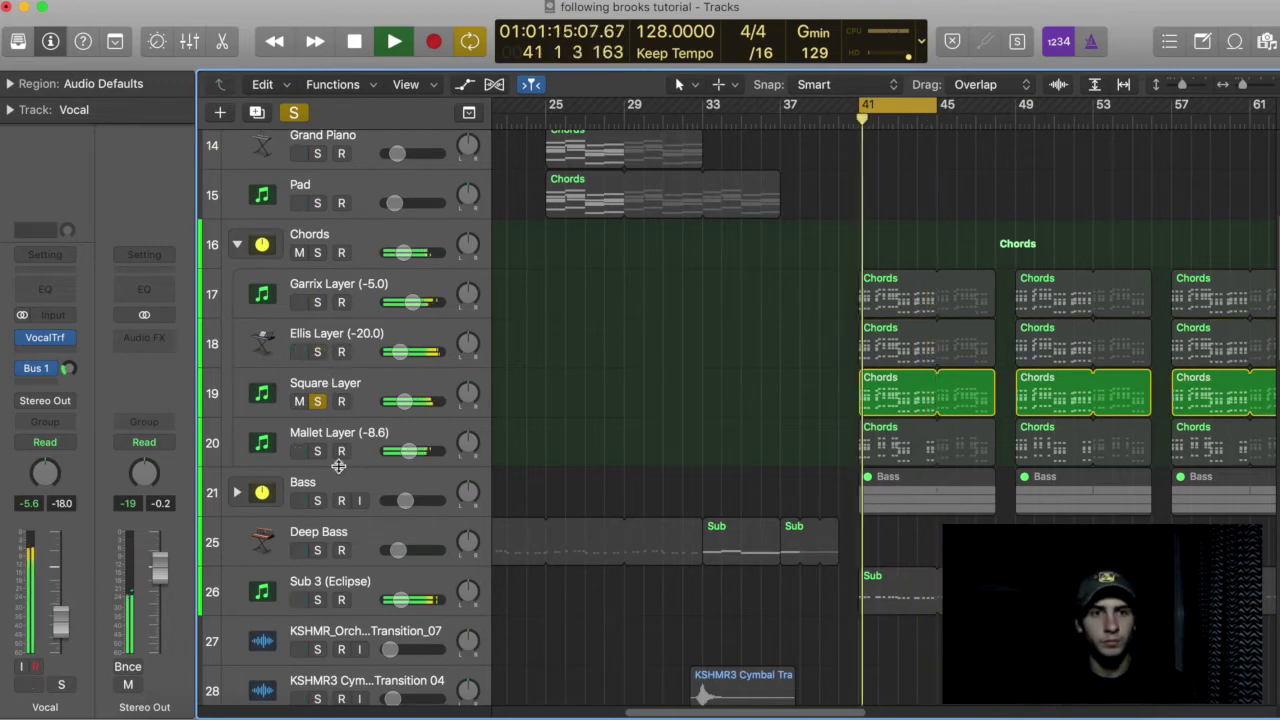
{"action": "left_click", "coordinate": [317, 451]}
{"action": "left_click", "coordinate": [317, 402]}
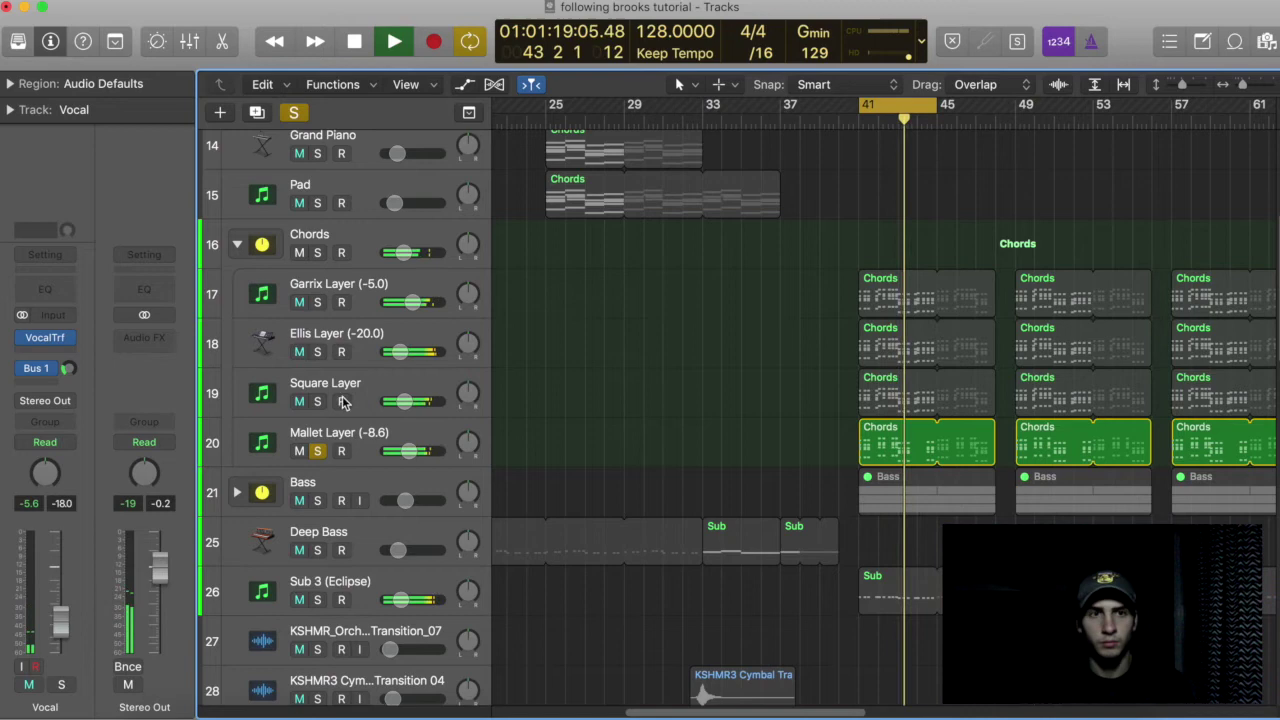
{"action": "left_click", "coordinate": [317, 451]}
{"action": "key", "text": "space"}
{"action": "left_click", "coordinate": [811, 362]}
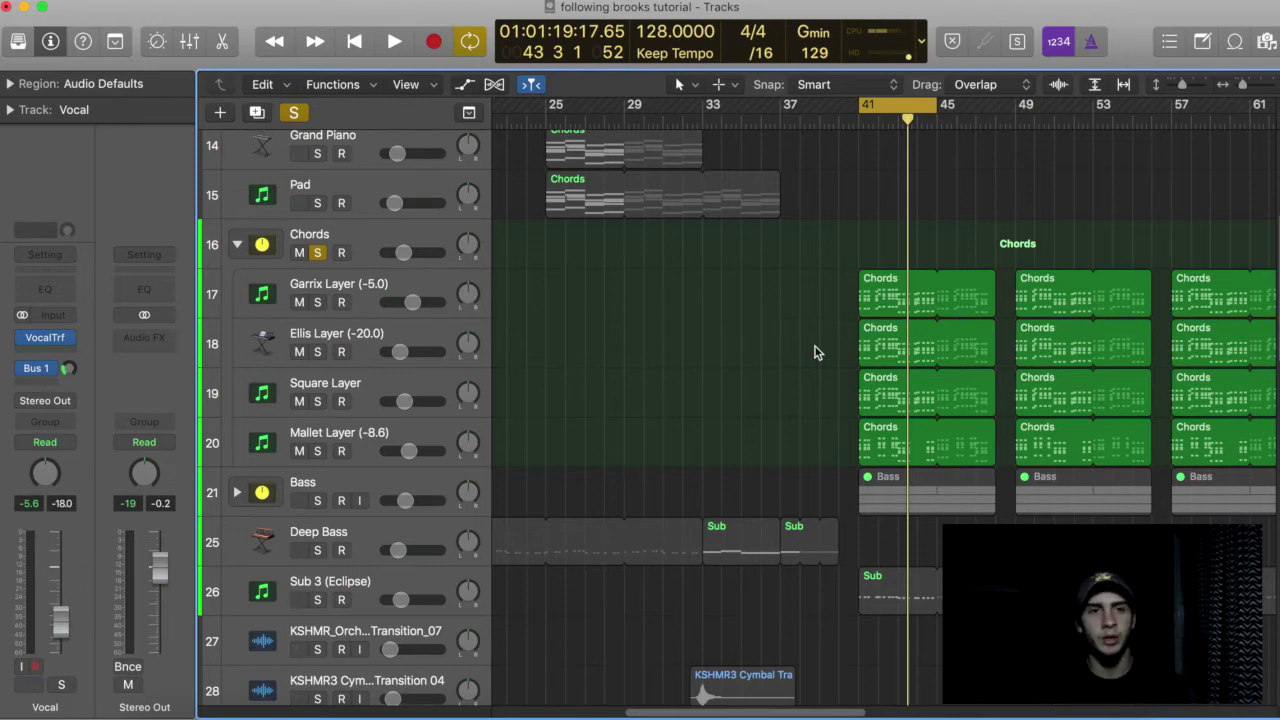
- Replay the Garrix Layer soloed, and switch the solo to the Ellis Layer
{"action": "left_click", "coordinate": [317, 302]}
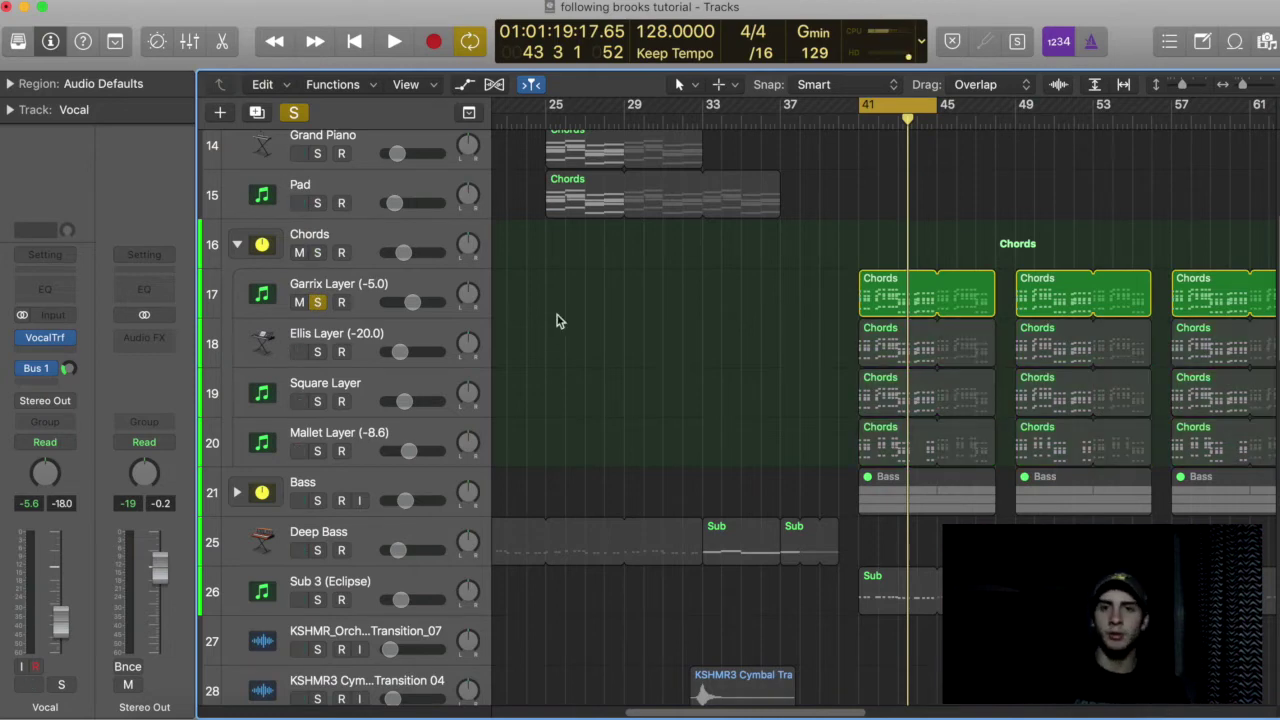
{"action": "key", "text": "space"}
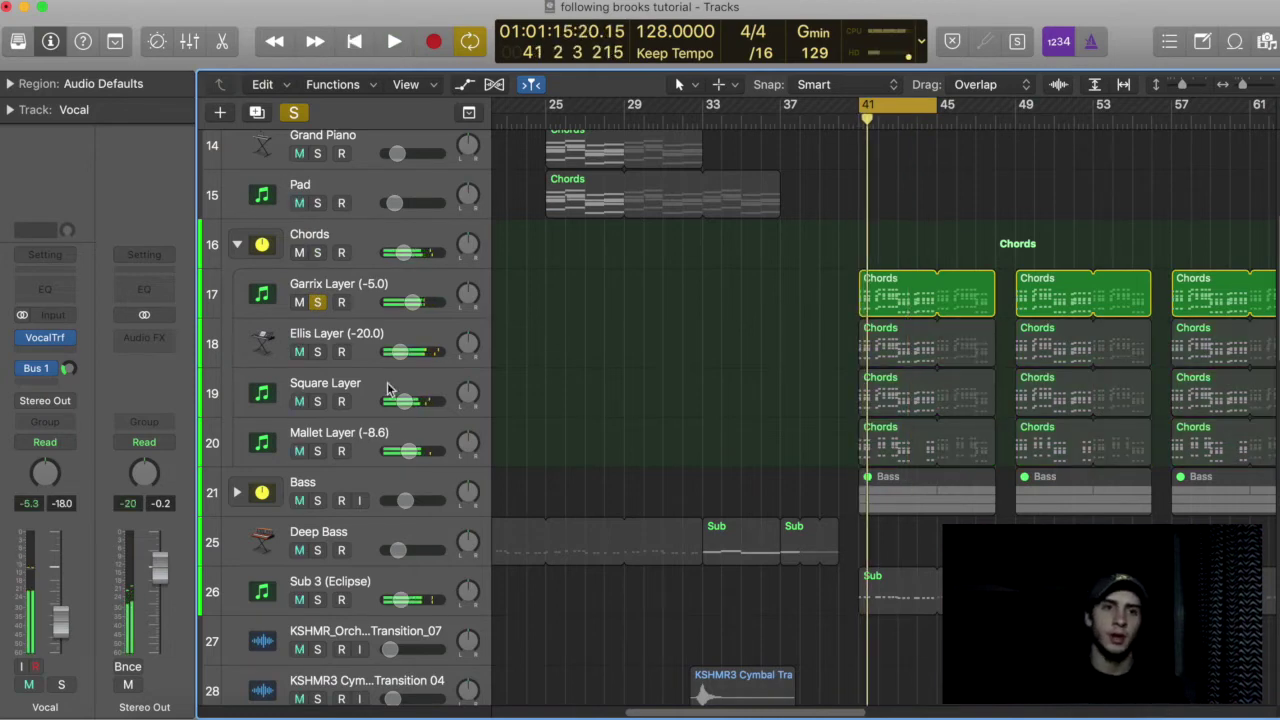
{"action": "left_click", "coordinate": [317, 352]}
{"action": "left_click", "coordinate": [320, 306]}
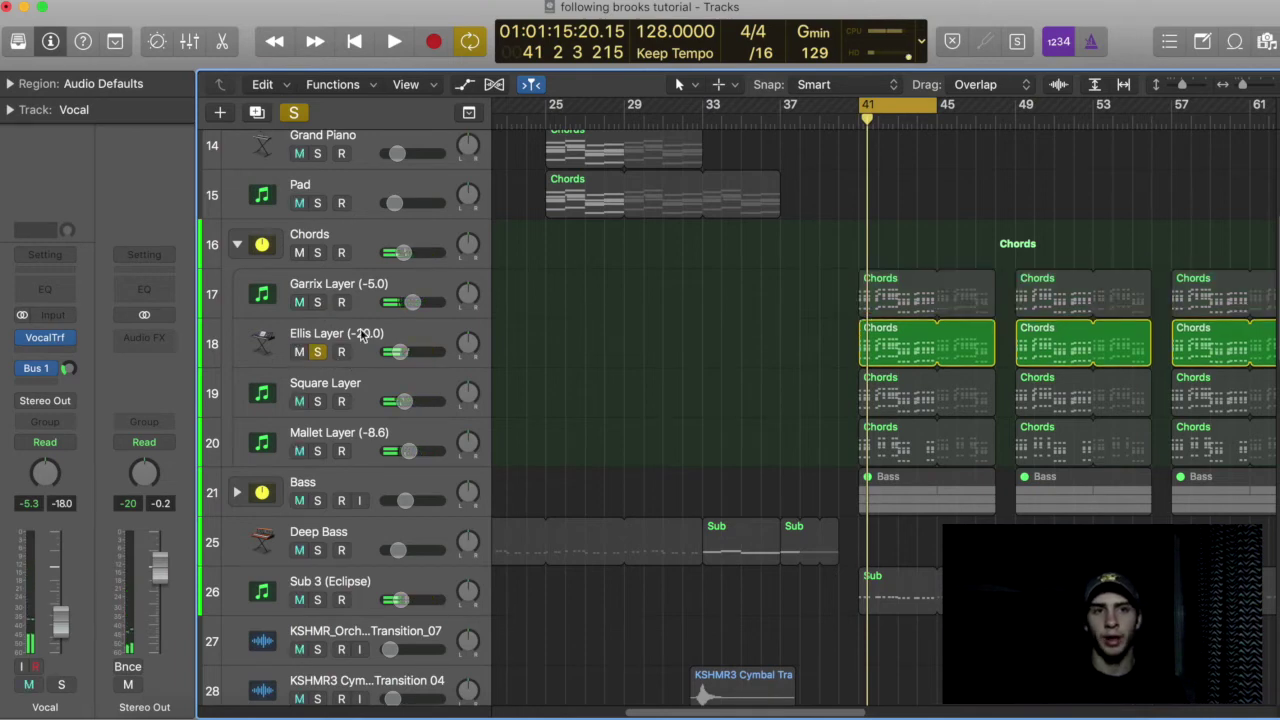
- Examine the Ellis Layer's ES2 synth settings and close the plug-in window
{"action": "left_click", "coordinate": [366, 334]}
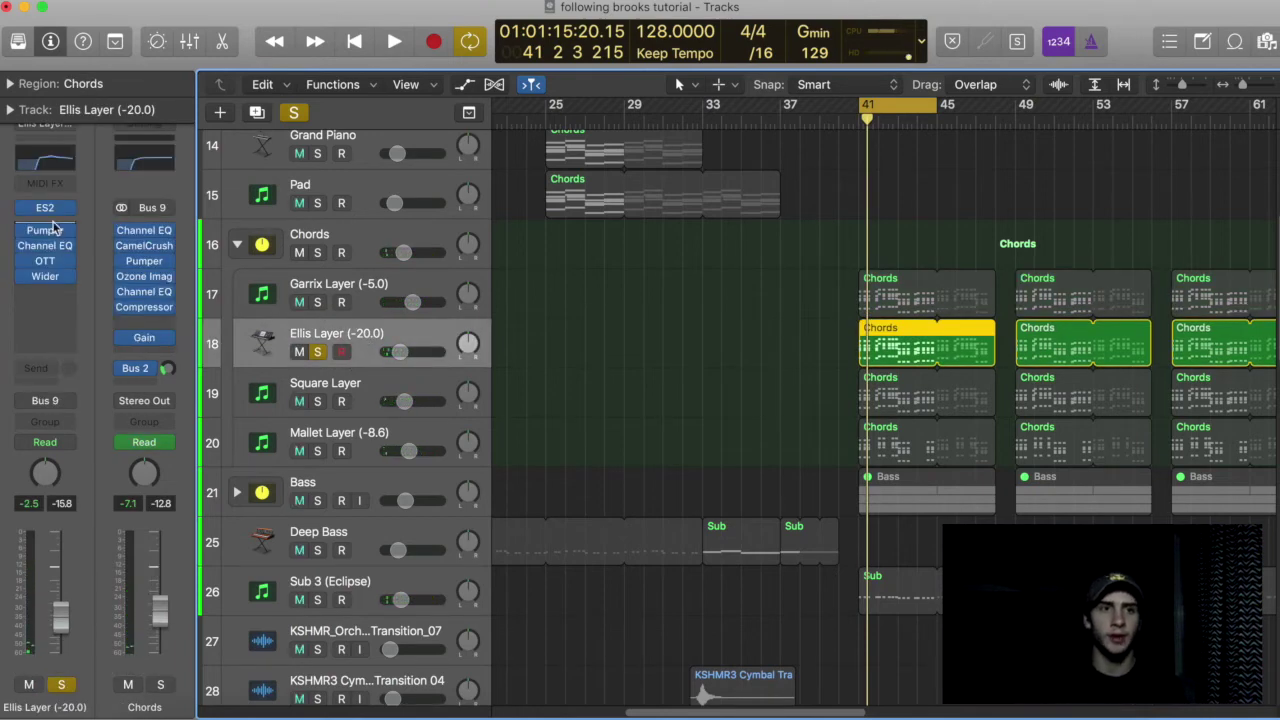
{"action": "left_click", "coordinate": [45, 208]}
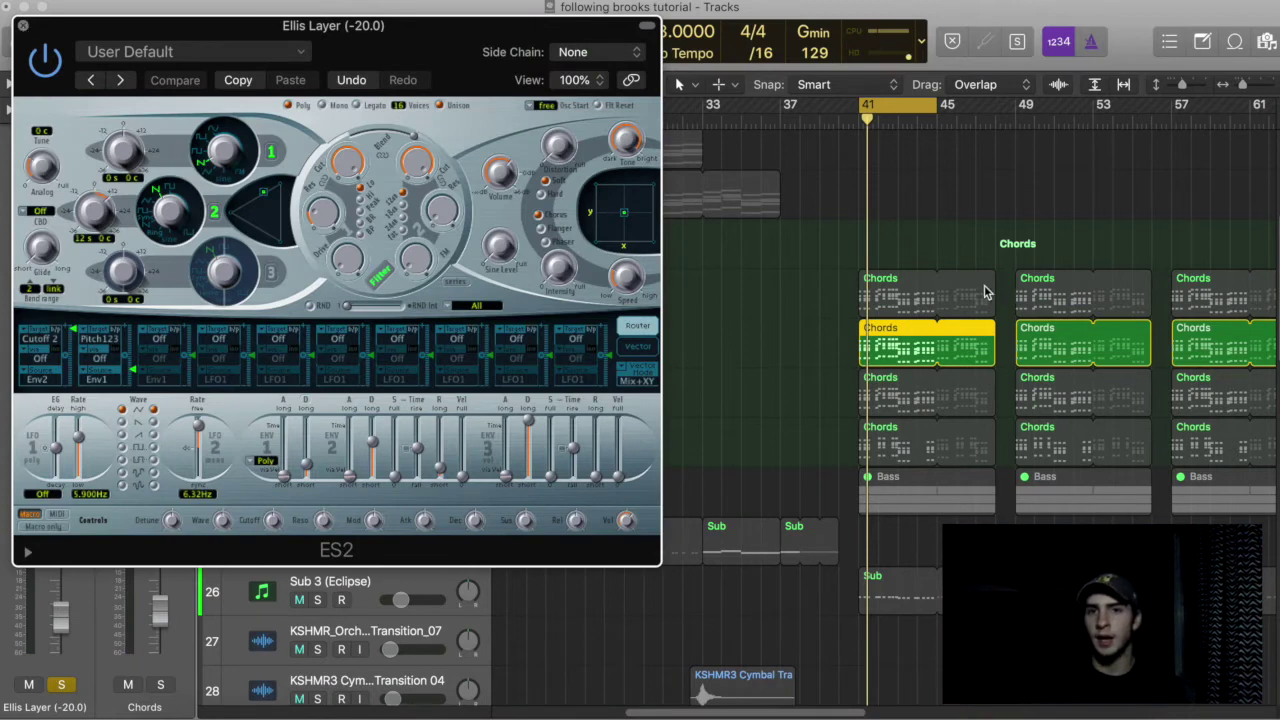
{"action": "key", "text": "super+w"}
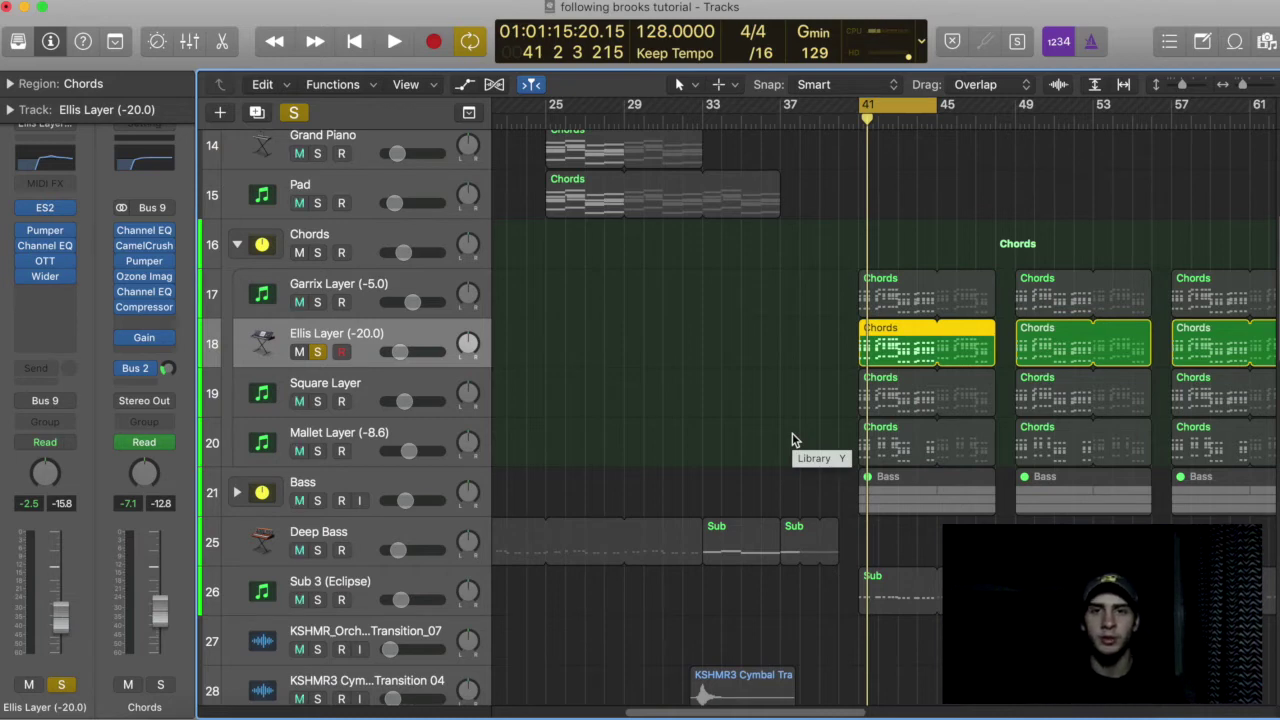
- Solo only the Mallet Layer, select its track to show its plug-in chain, and play it briefly
{"action": "left_click", "coordinate": [317, 451]}
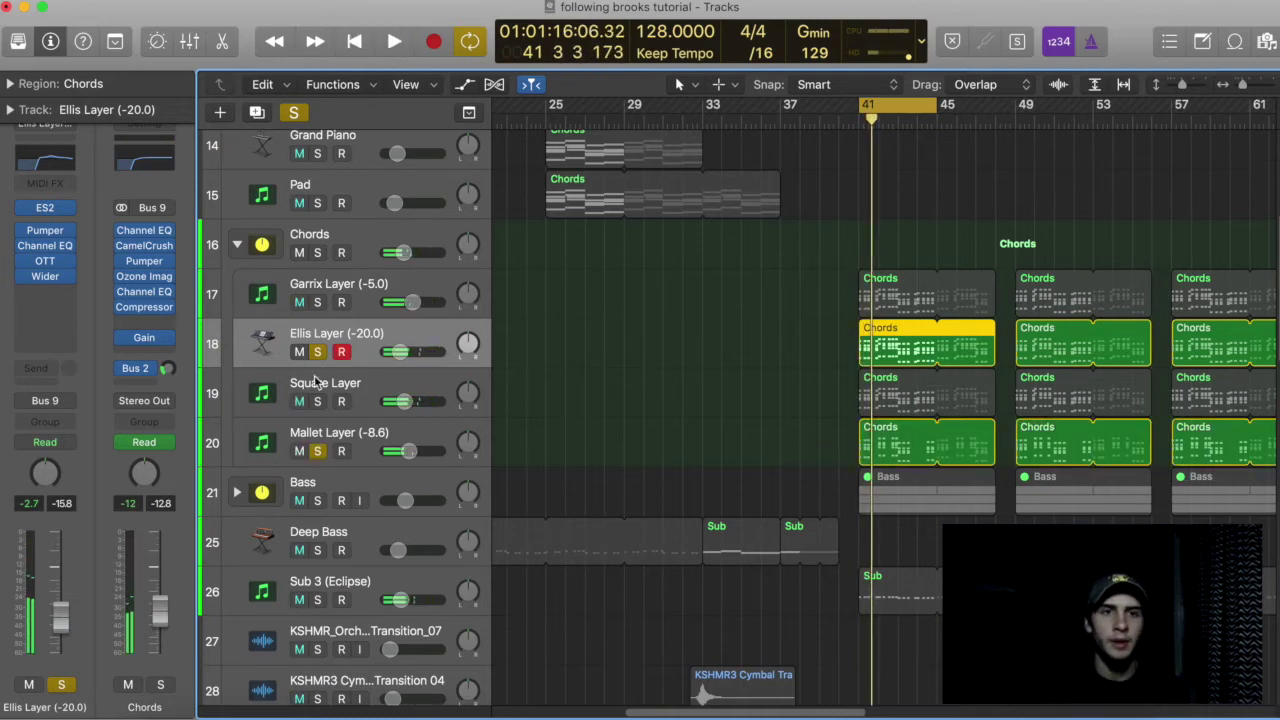
{"action": "left_click", "coordinate": [324, 356]}
{"action": "left_click", "coordinate": [368, 441]}
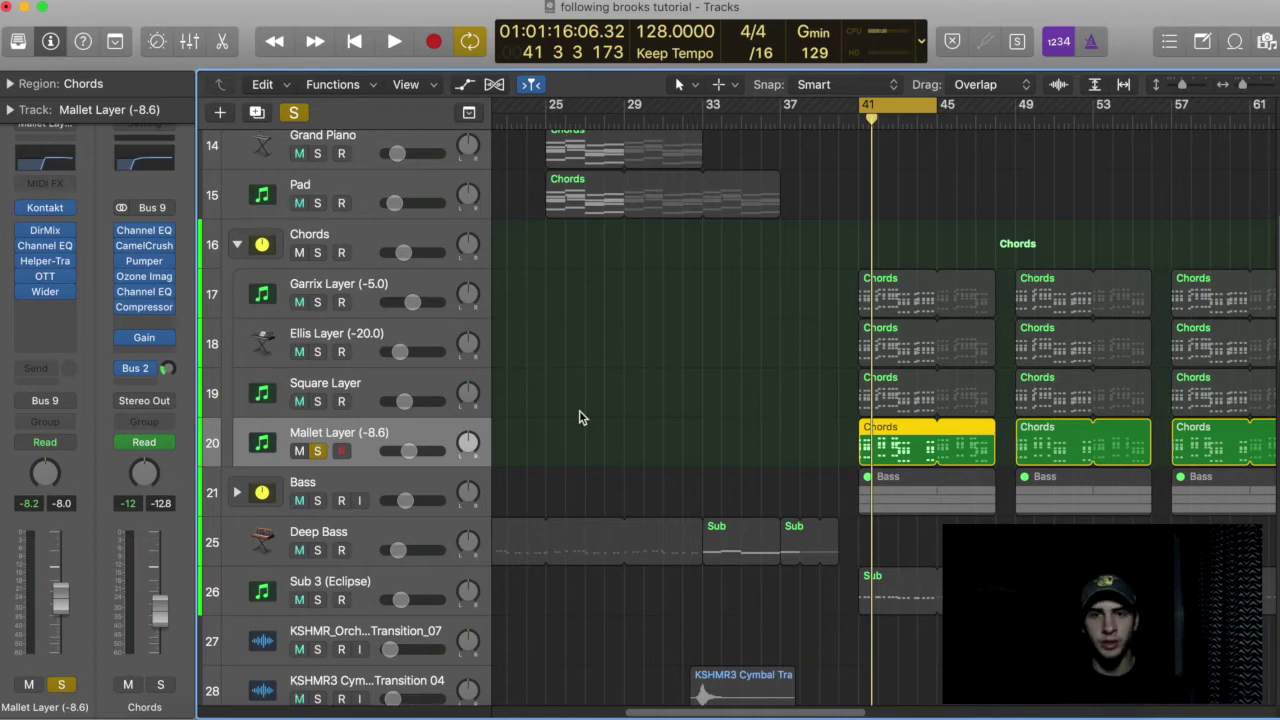
{"action": "key", "text": "space"}
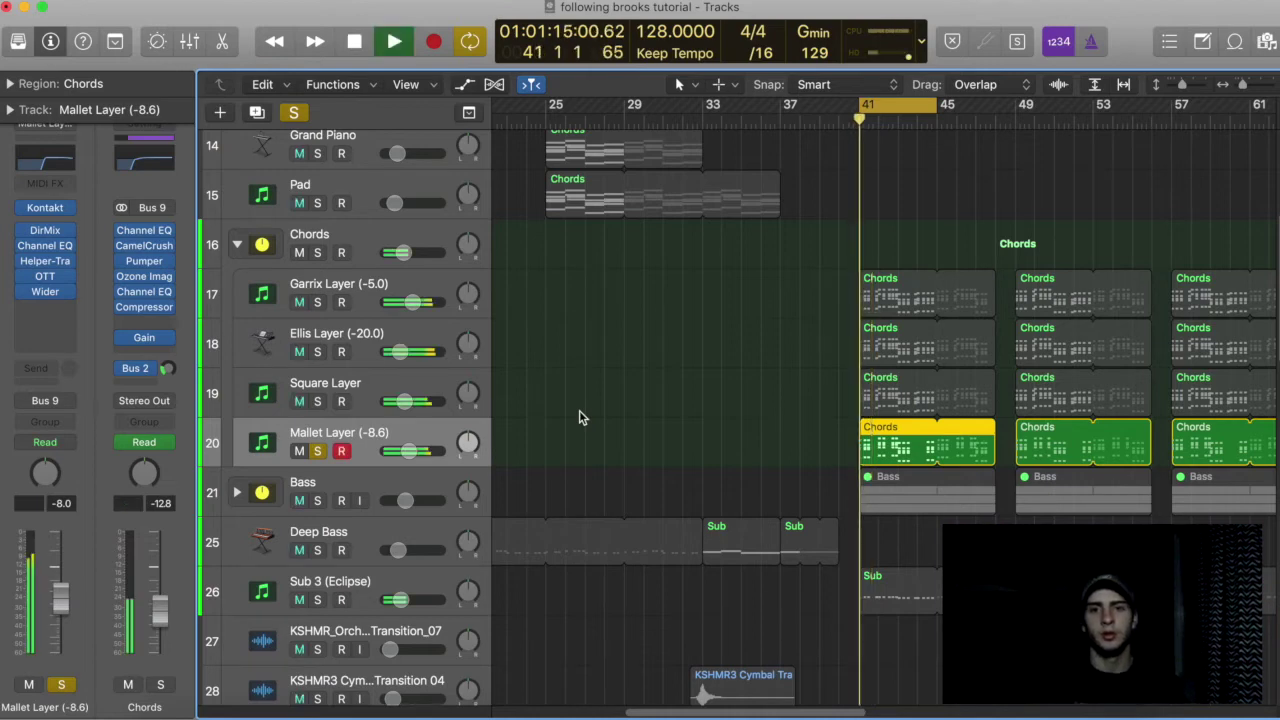
{"action": "key", "text": "space"}
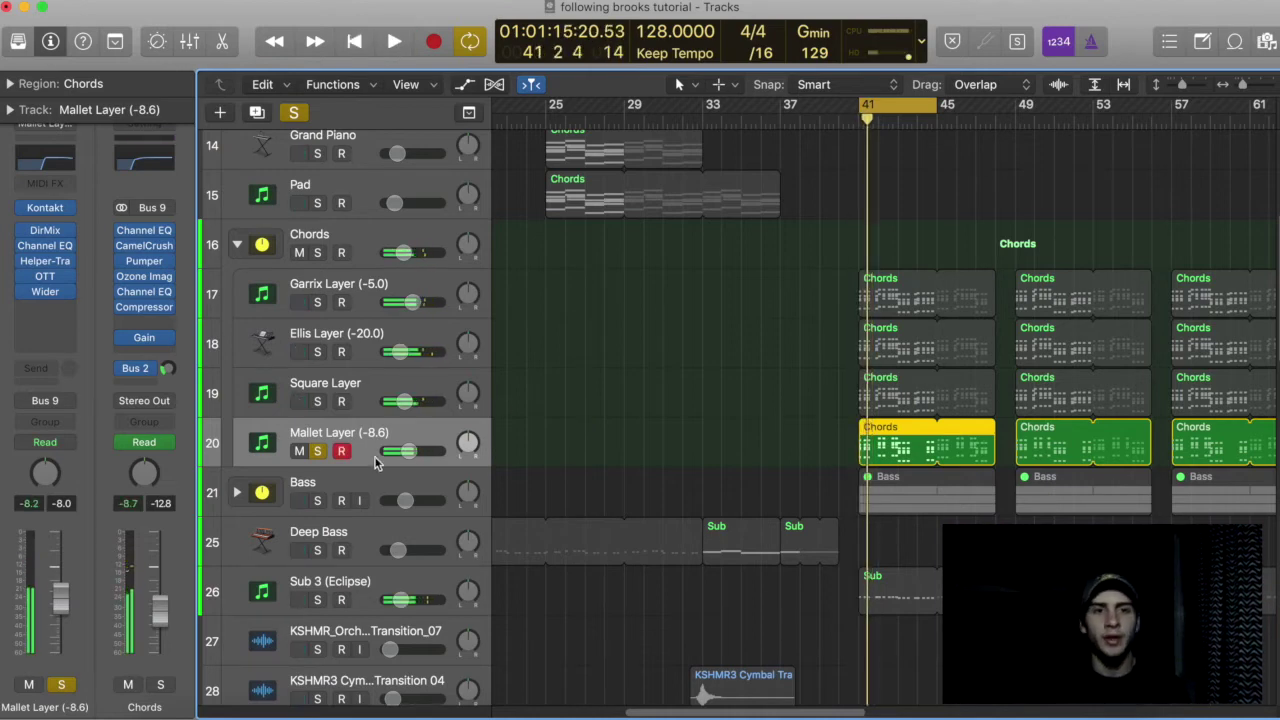
- Solo the whole Chords stack, play all its layers together, and stop playback
{"action": "left_click", "coordinate": [317, 252]}
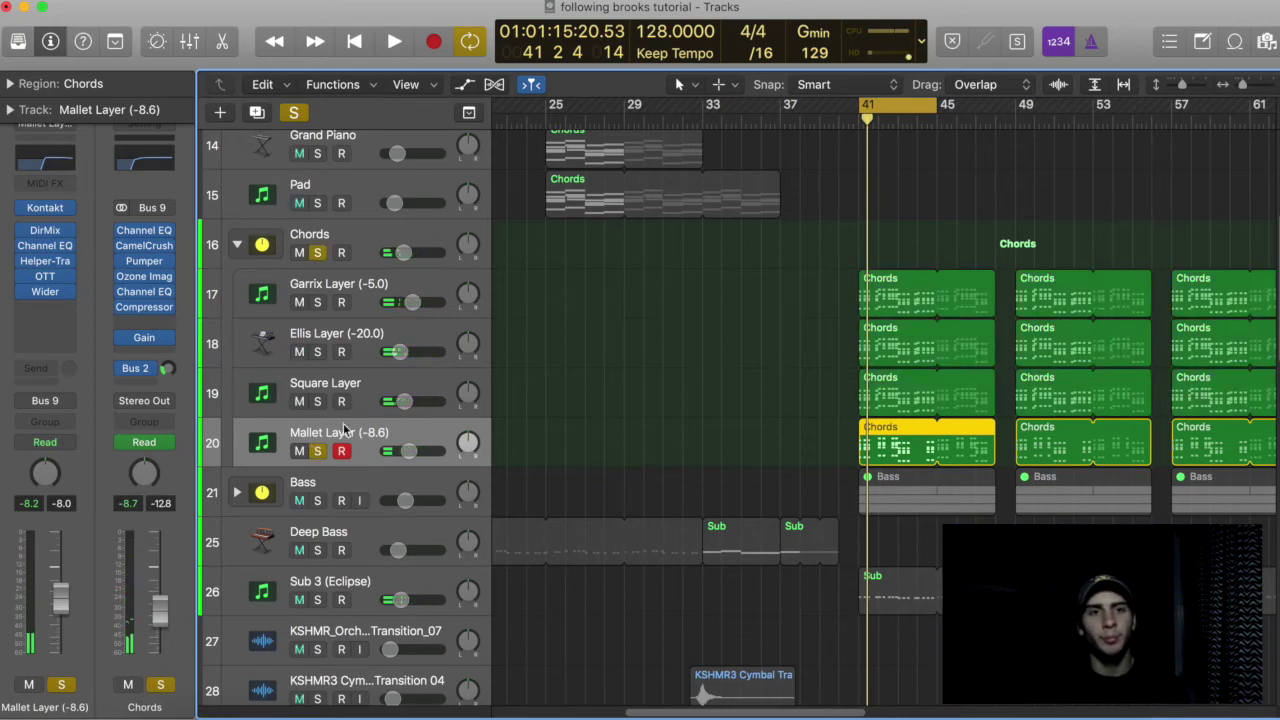
{"action": "left_click", "coordinate": [317, 451]}
{"action": "left_click", "coordinate": [753, 428]}
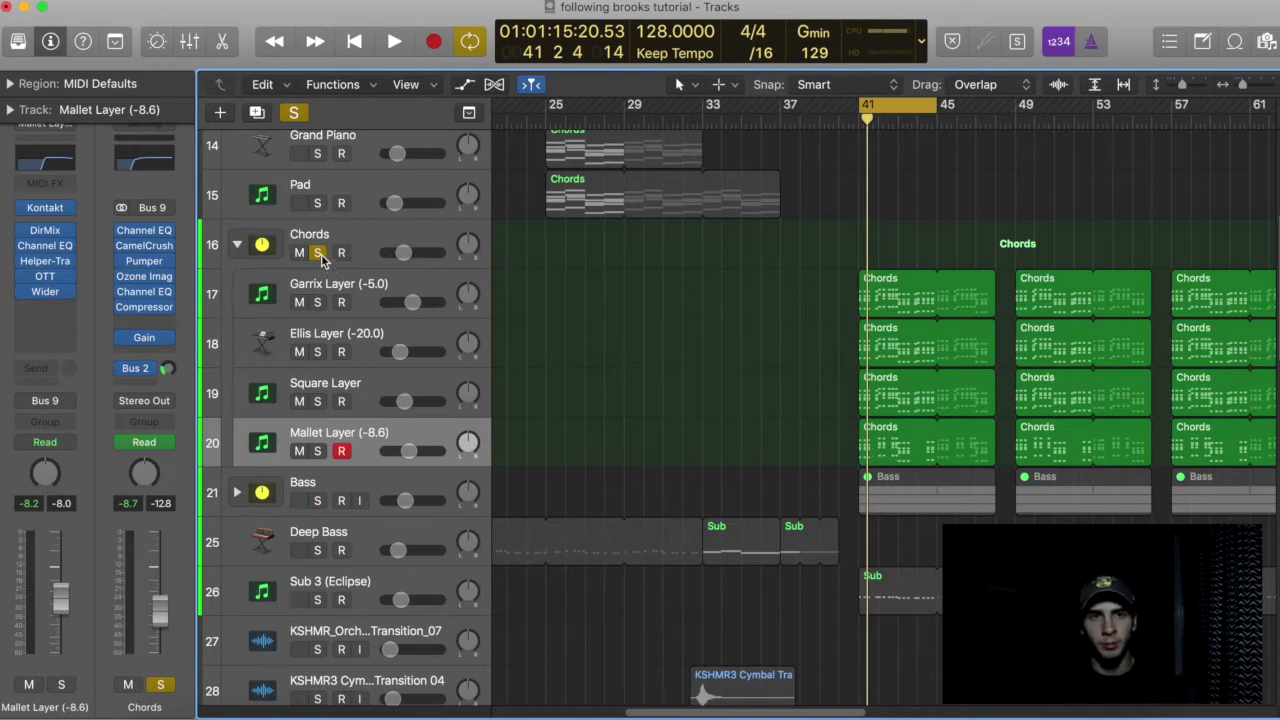
{"action": "key", "text": "space"}
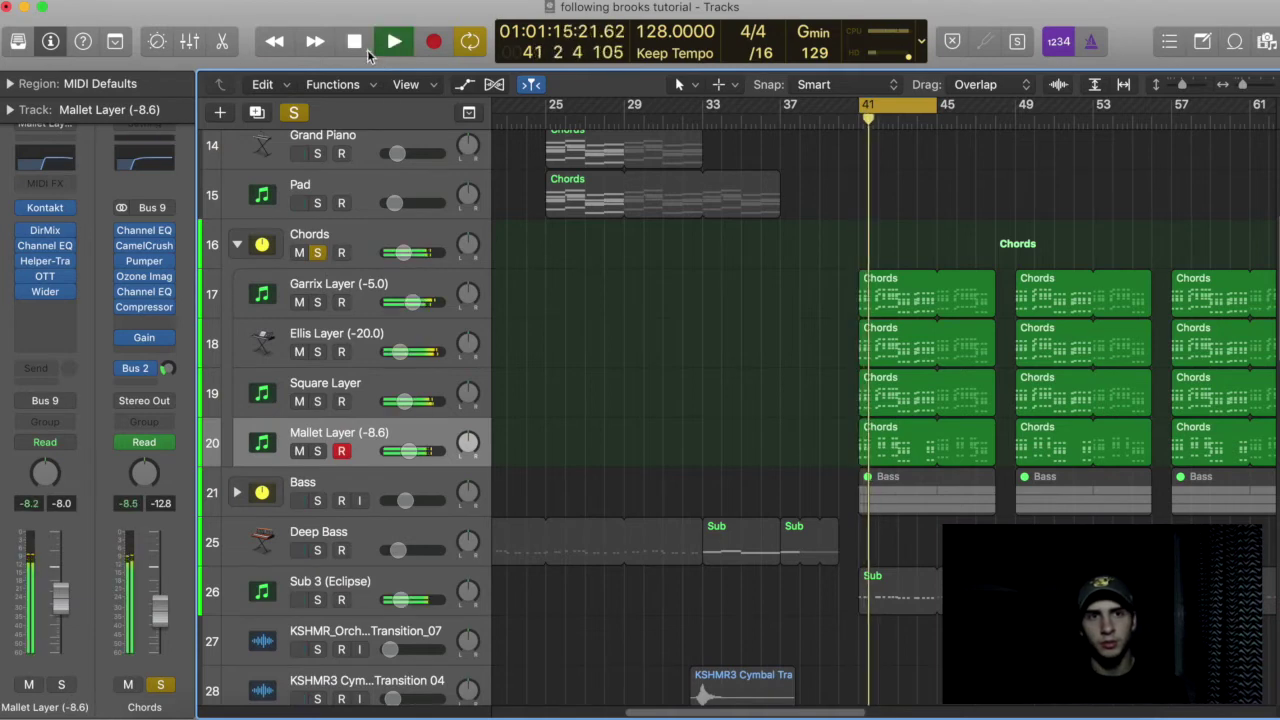
{"action": "key", "text": "space"}
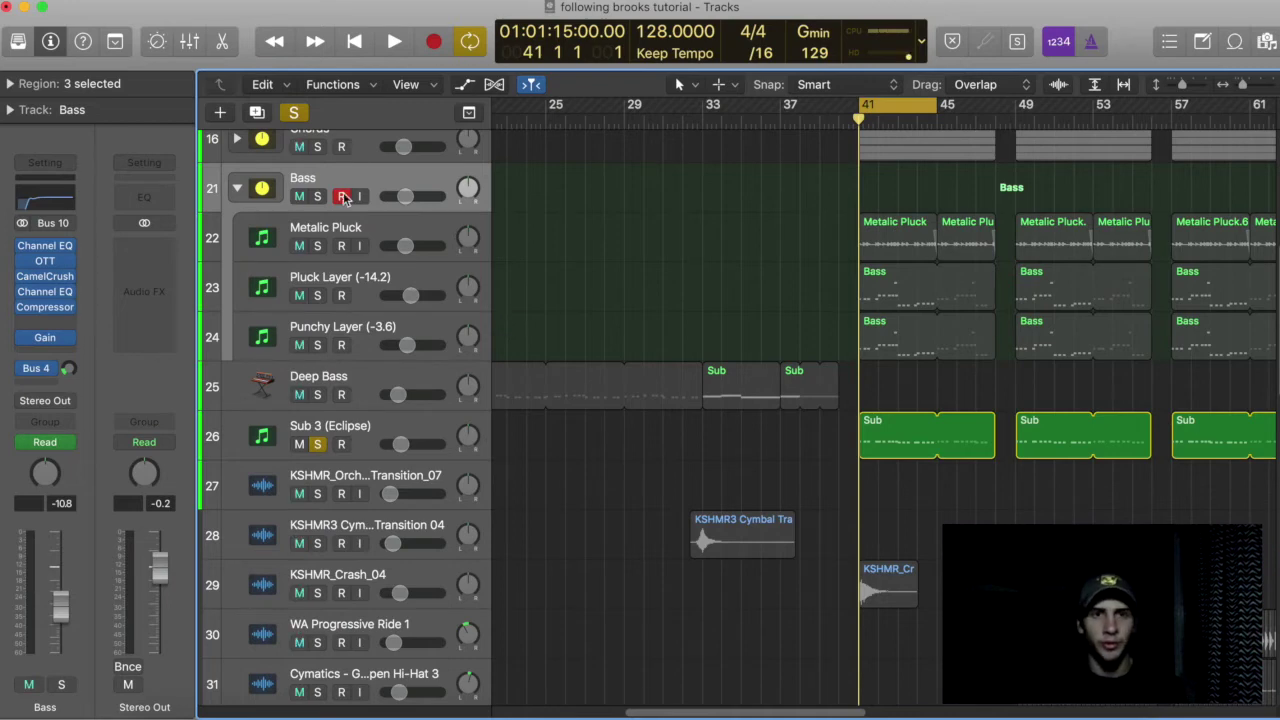
- Select the soloed Sub 3 (Eclipse) track, play it over the looped bars, and stop playback
{"action": "left_click", "coordinate": [400, 436]}
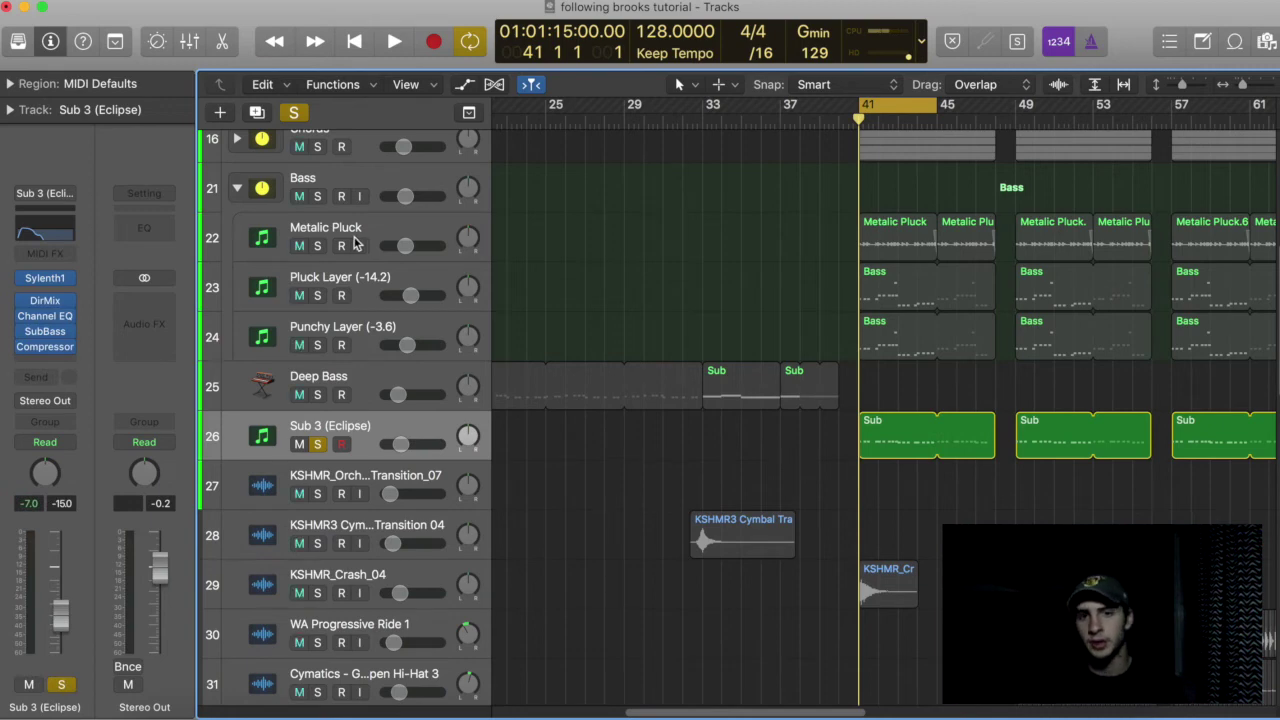
{"action": "left_click", "coordinate": [395, 43]}
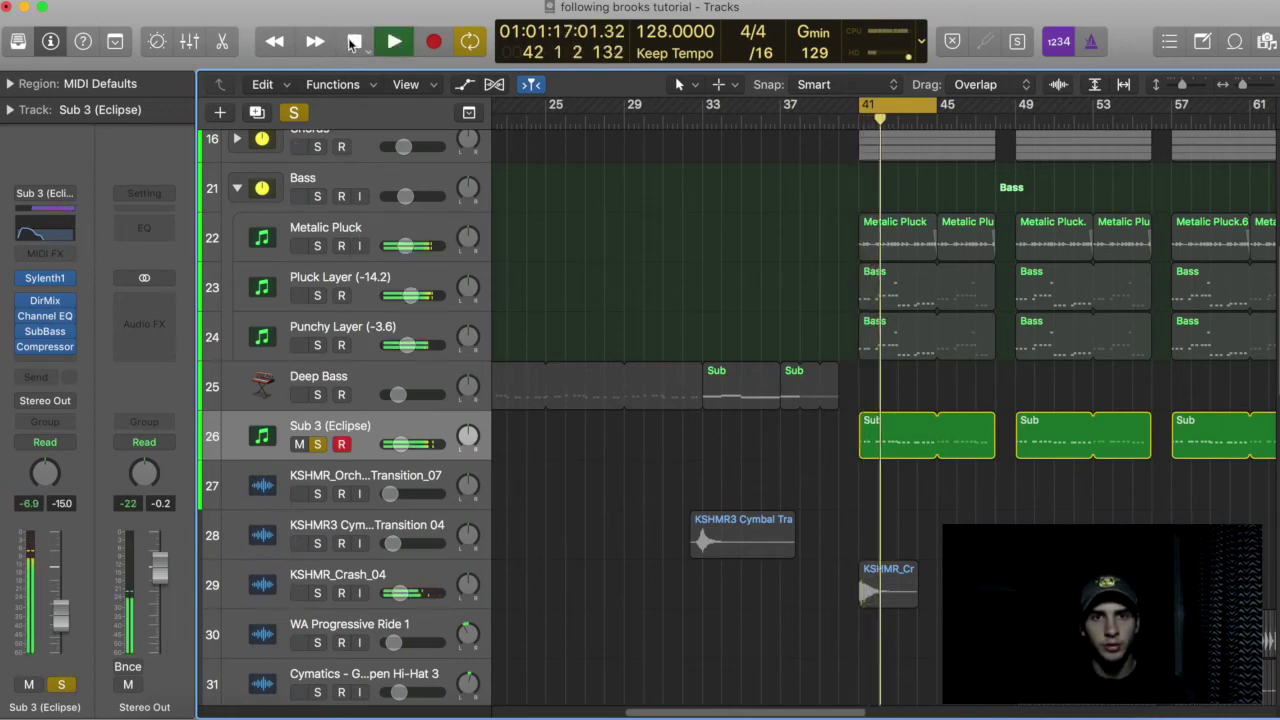
{"action": "key", "text": "space"}
{"action": "key", "text": "ctrl+s"}
- Solo the whole Bass stack, play its layers together over the looped bars, and stop playback
{"action": "left_click", "coordinate": [317, 196]}
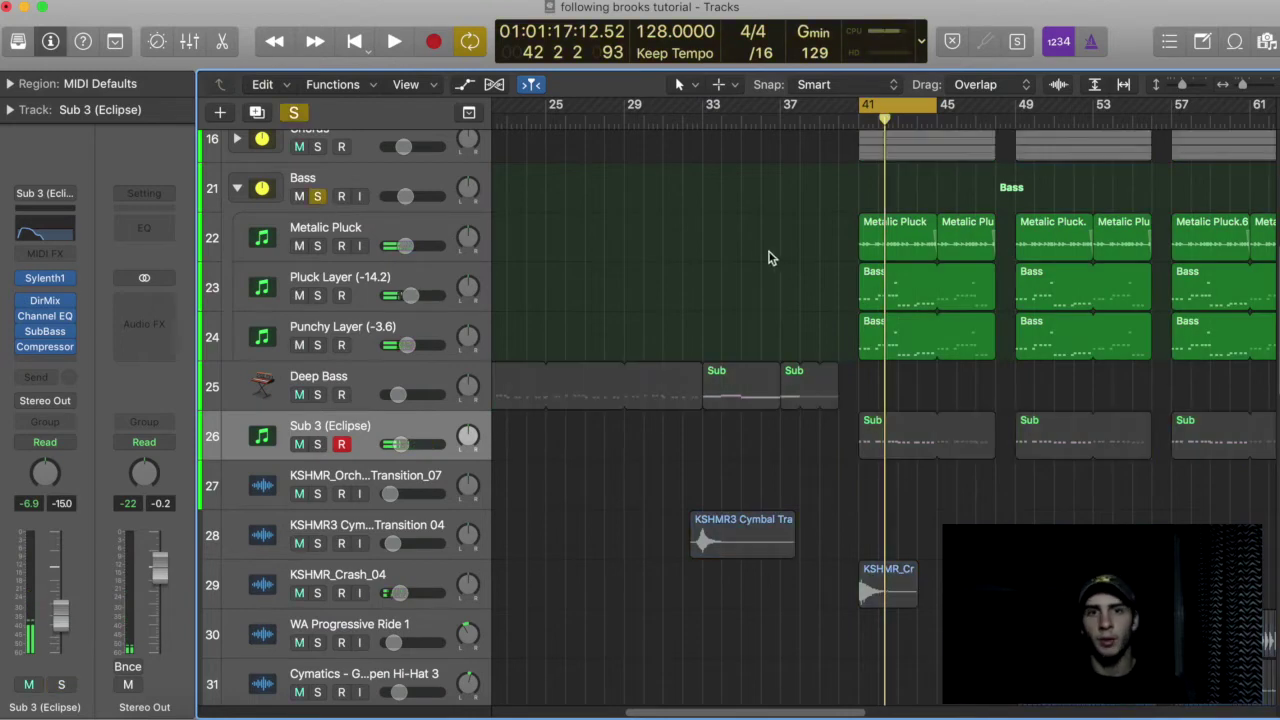
{"action": "left_click", "coordinate": [228, 192]}
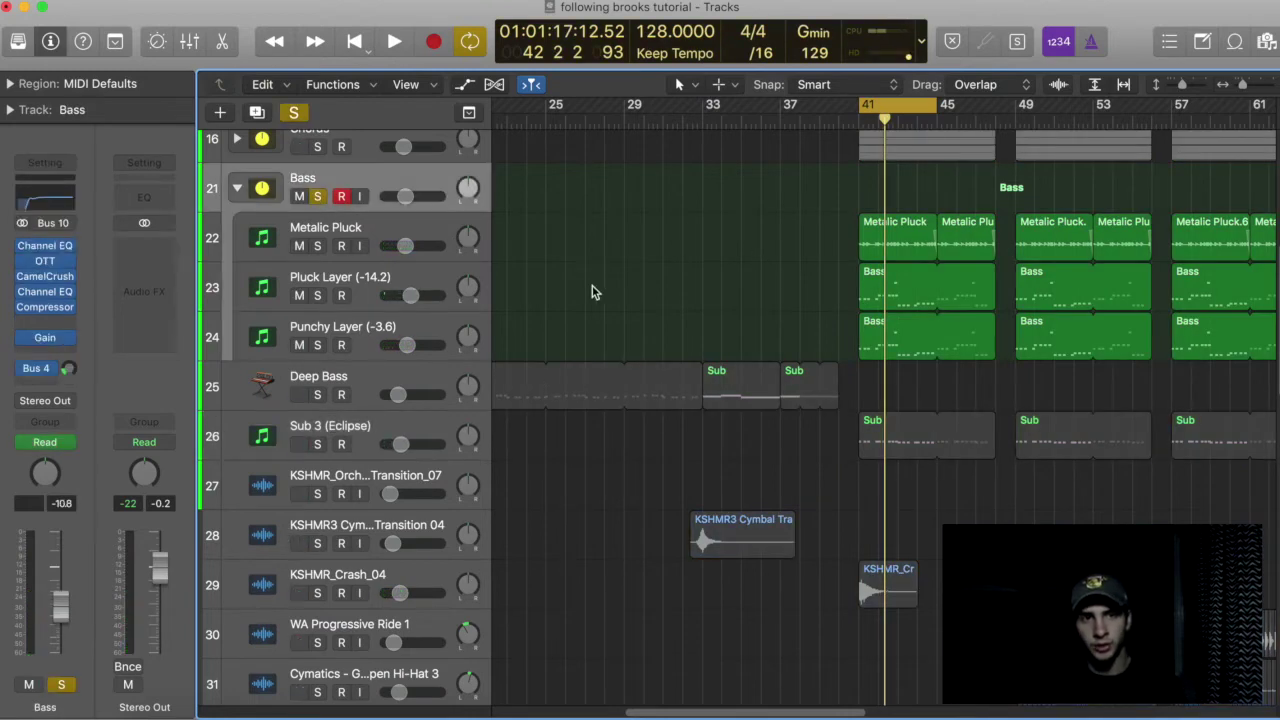
{"action": "left_click", "coordinate": [398, 43]}
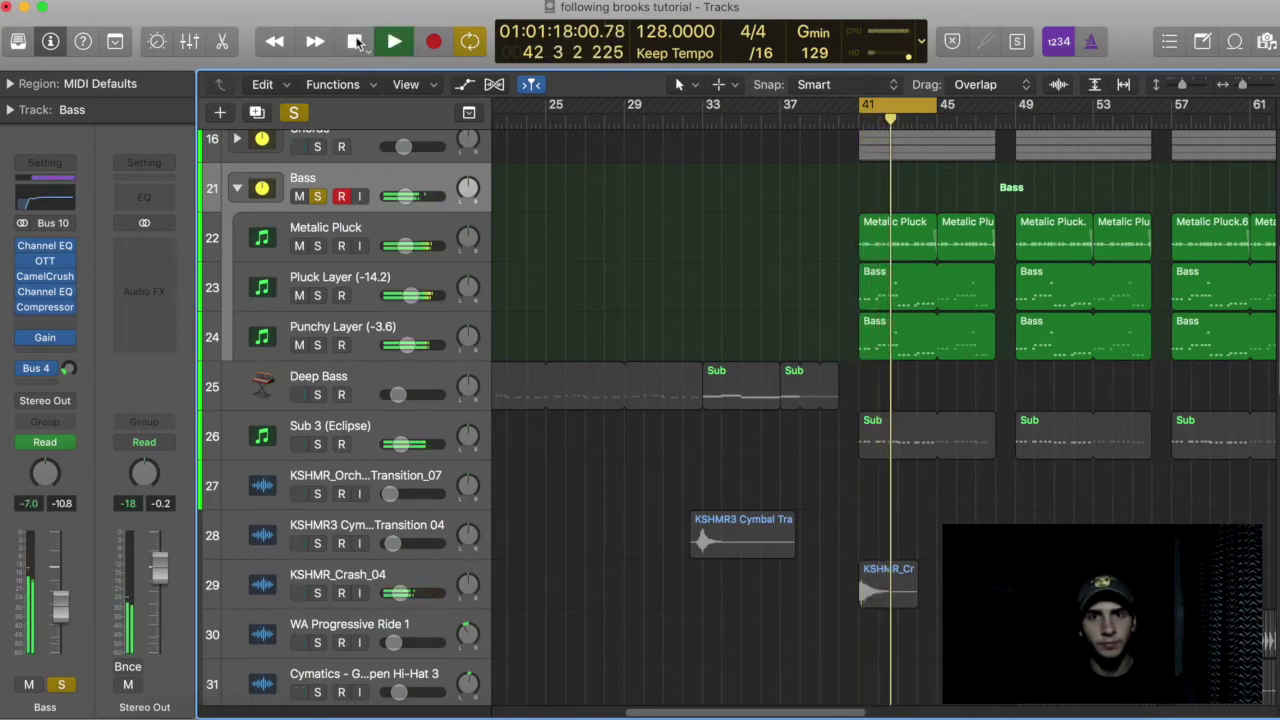
{"action": "left_click", "coordinate": [357, 43]}
- Play the Metalic Pluck bass layer on its own and stop playback
{"action": "left_click", "coordinate": [317, 245]}
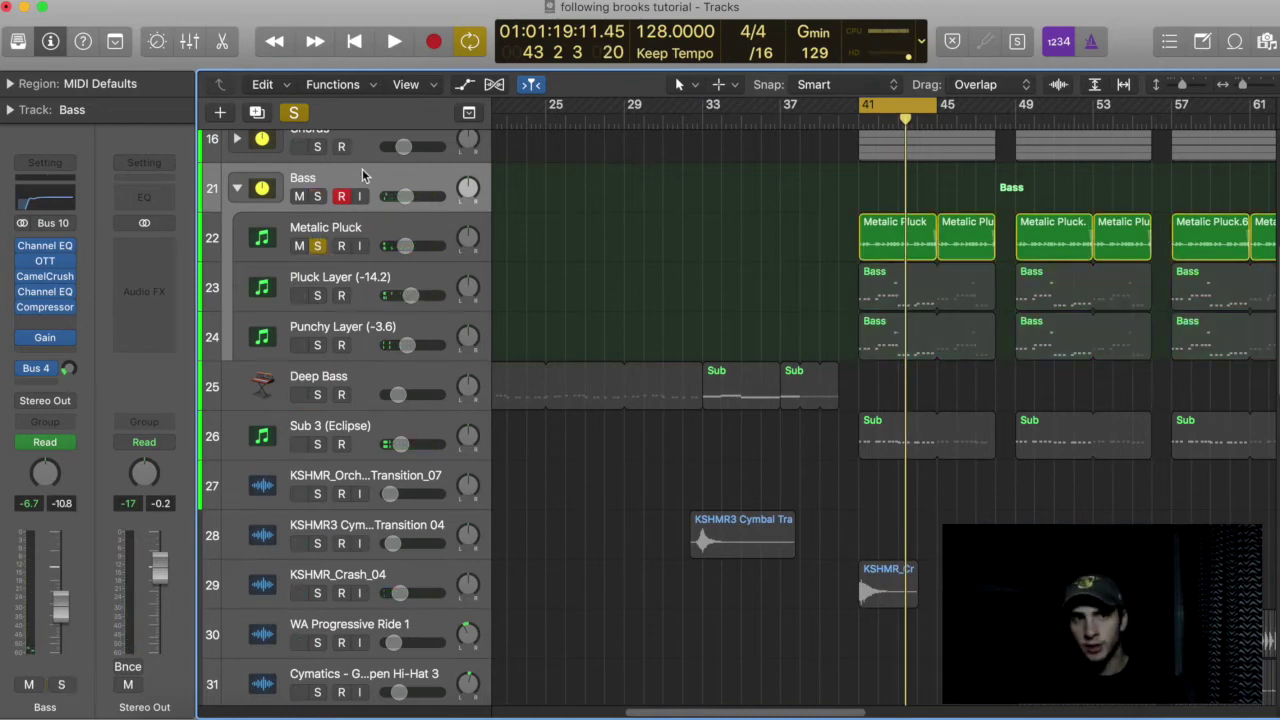
{"action": "left_click", "coordinate": [392, 42]}
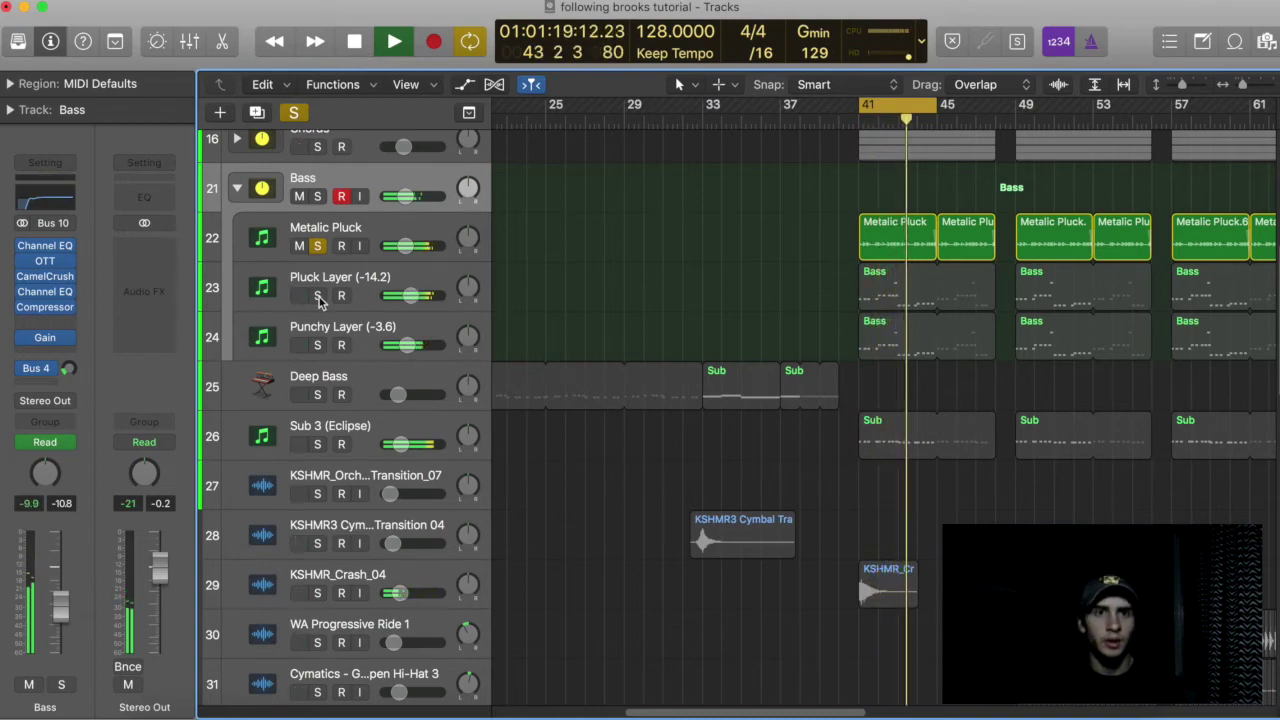
{"action": "key", "text": "space"}
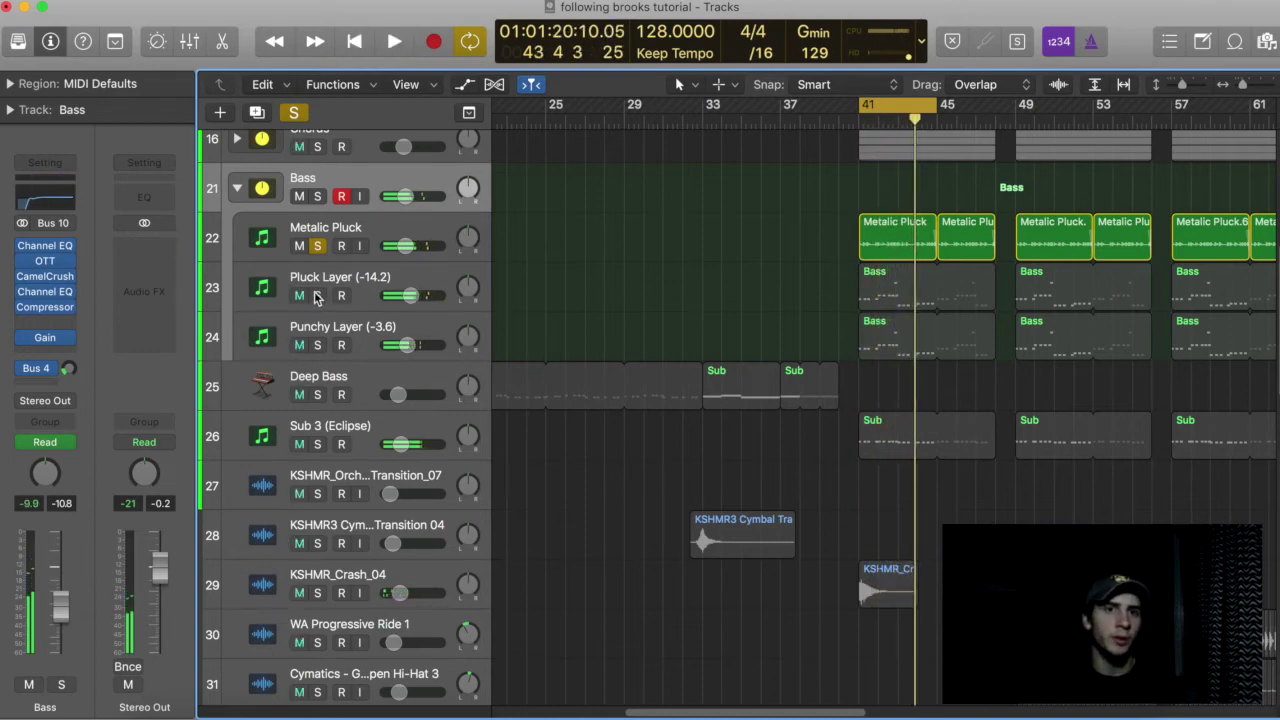
- Switch the solo from Metalic Pluck to the bass Pluck Layer, play it alone, and stop playback
{"action": "left_click", "coordinate": [316, 296]}
{"action": "left_click", "coordinate": [318, 246]}
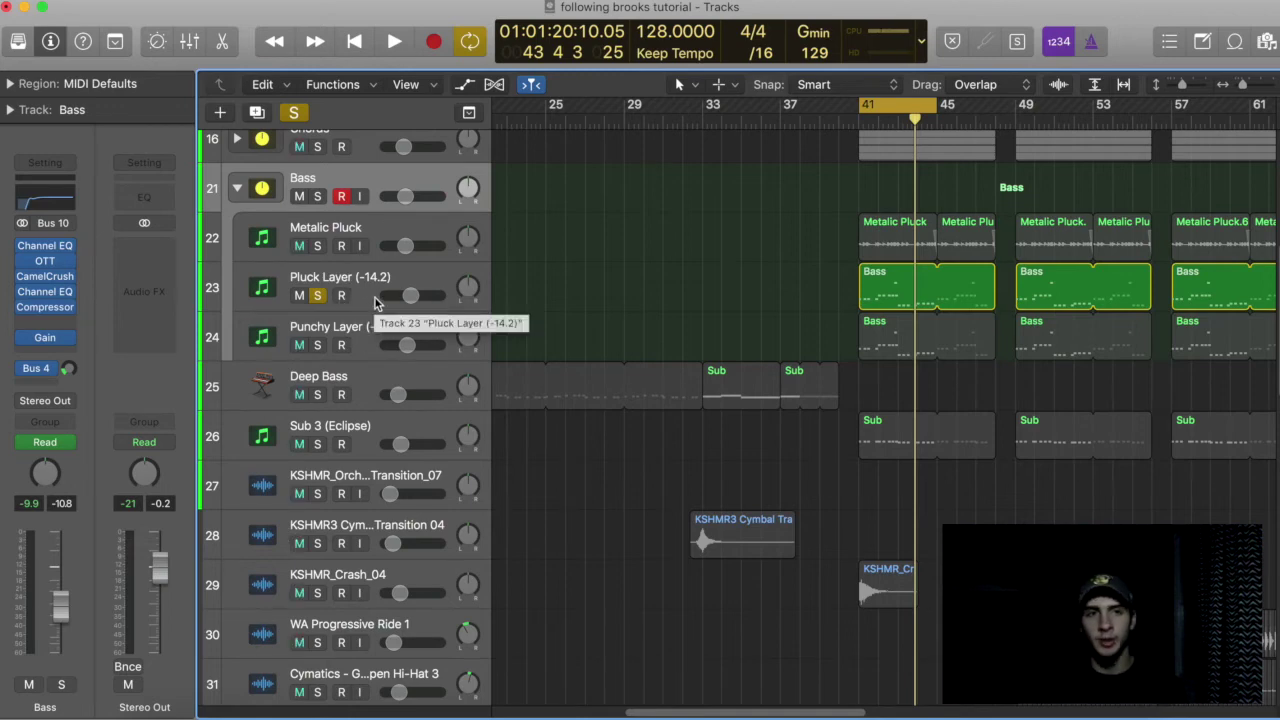
{"action": "scroll", "coordinate": [349, 203], "scroll_direction": "up", "scroll_amount": 1}
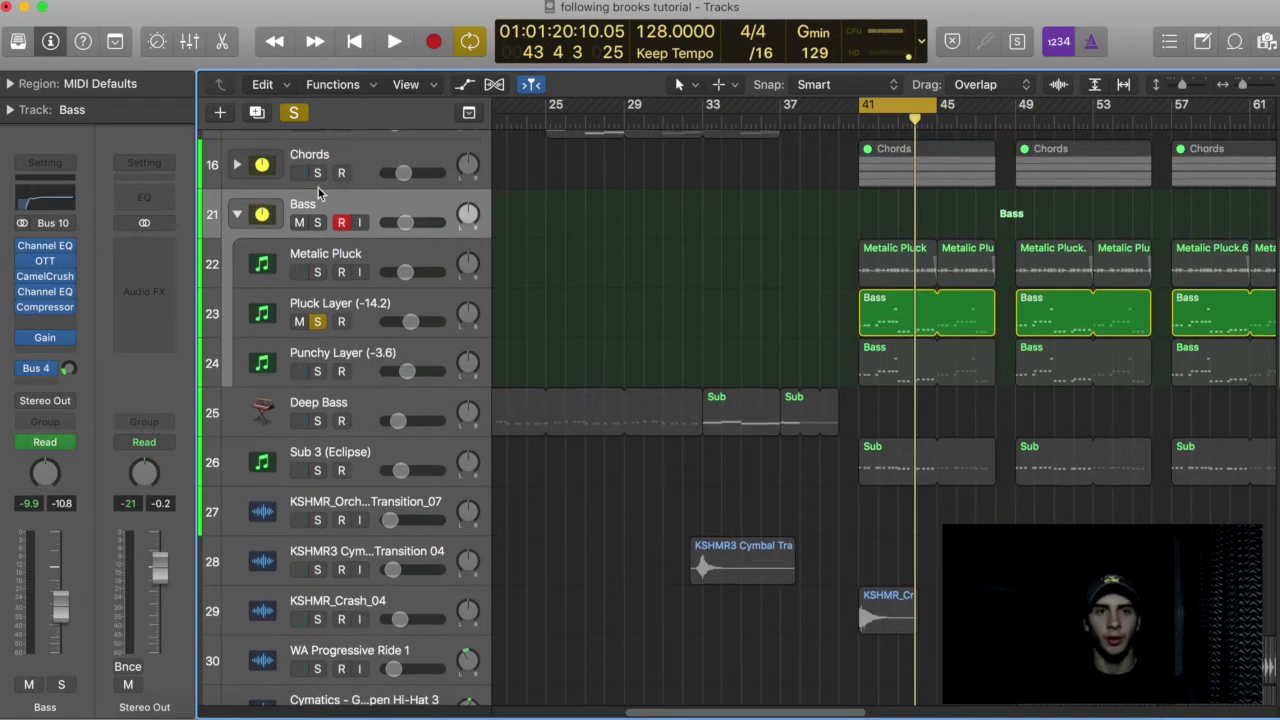
{"action": "scroll", "coordinate": [410, 234], "scroll_direction": "down", "scroll_amount": 3}
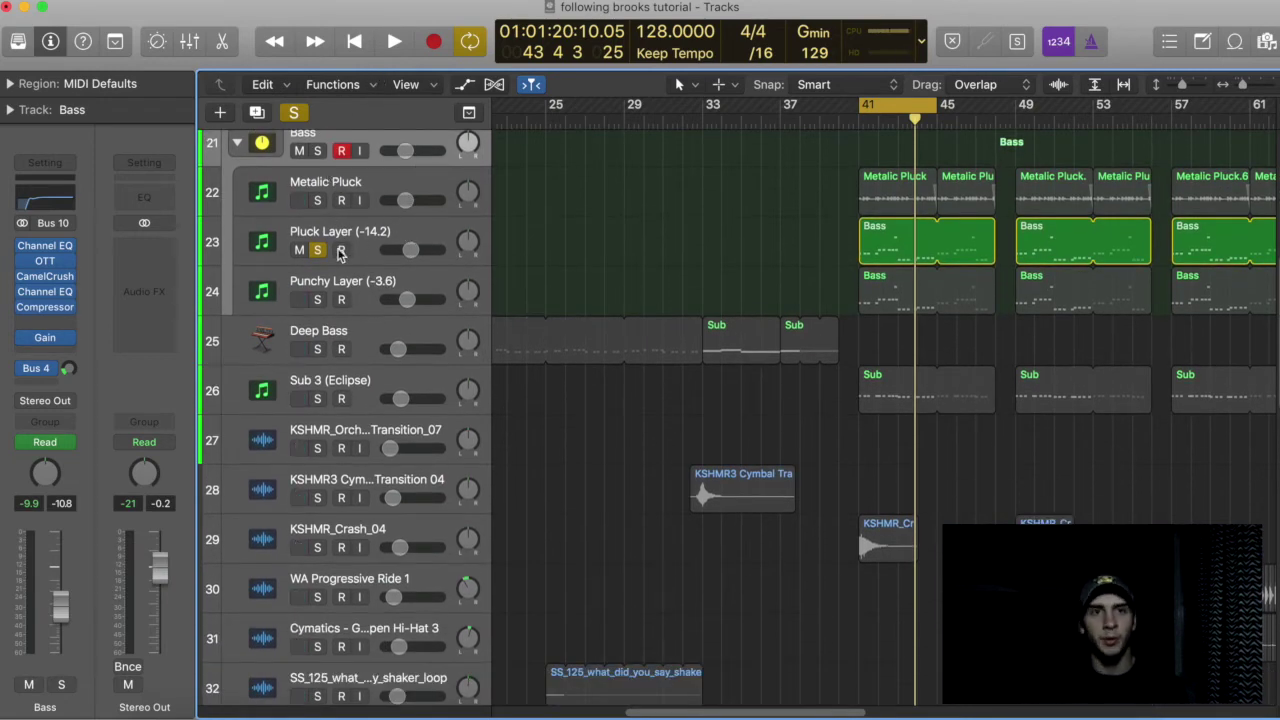
{"action": "left_click", "coordinate": [394, 41]}
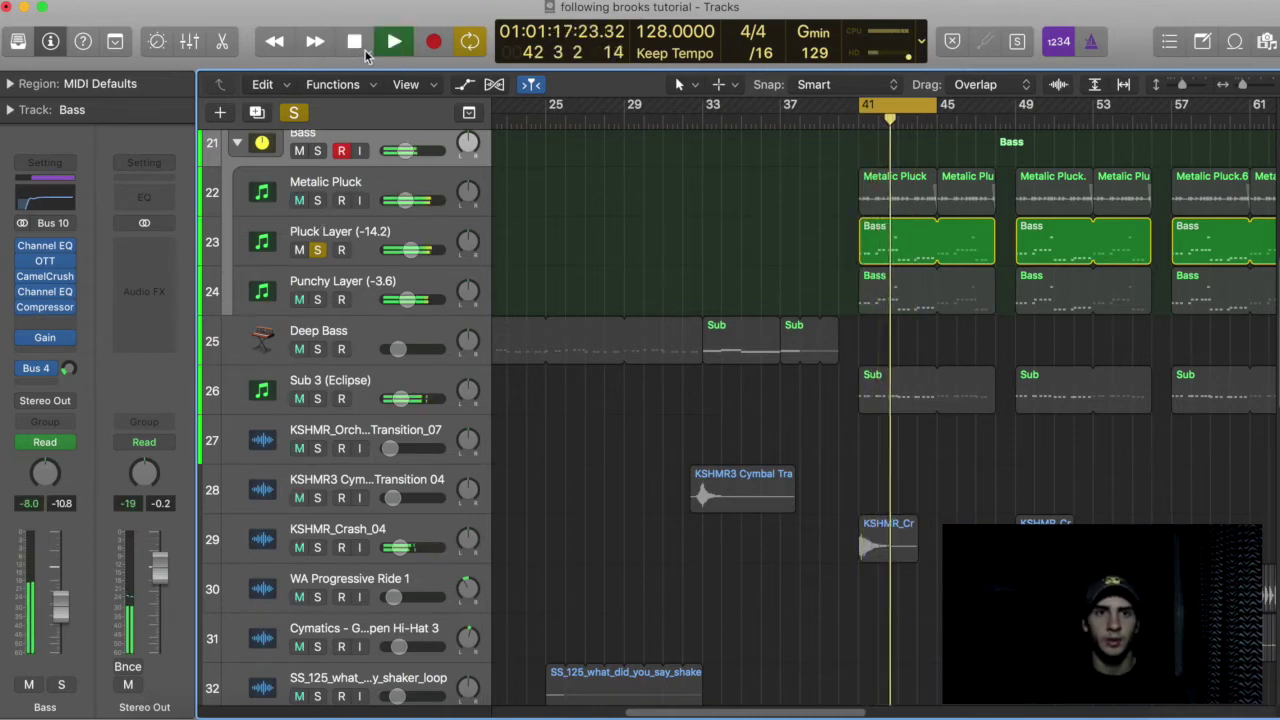
{"action": "left_click", "coordinate": [357, 44]}
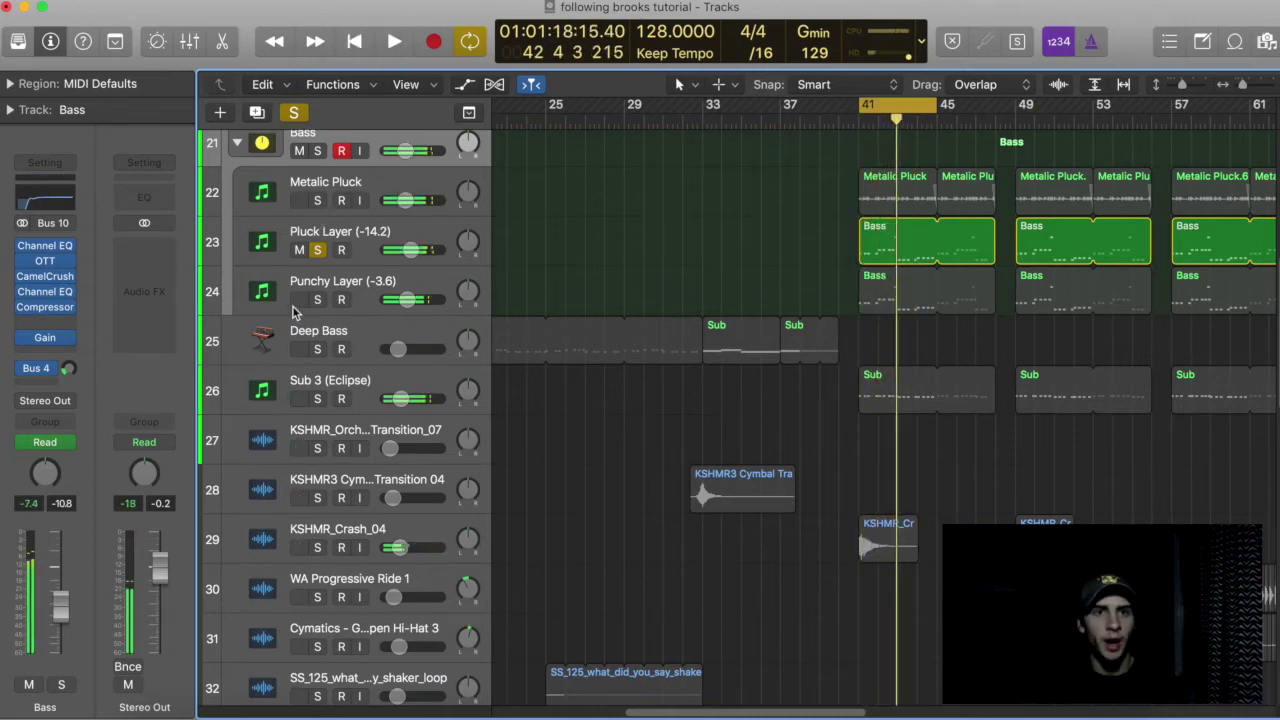
- Add Metalic Pluck to the soloed Pluck Layer, play both bass layers together, and stop playback
{"action": "left_click", "coordinate": [317, 201]}
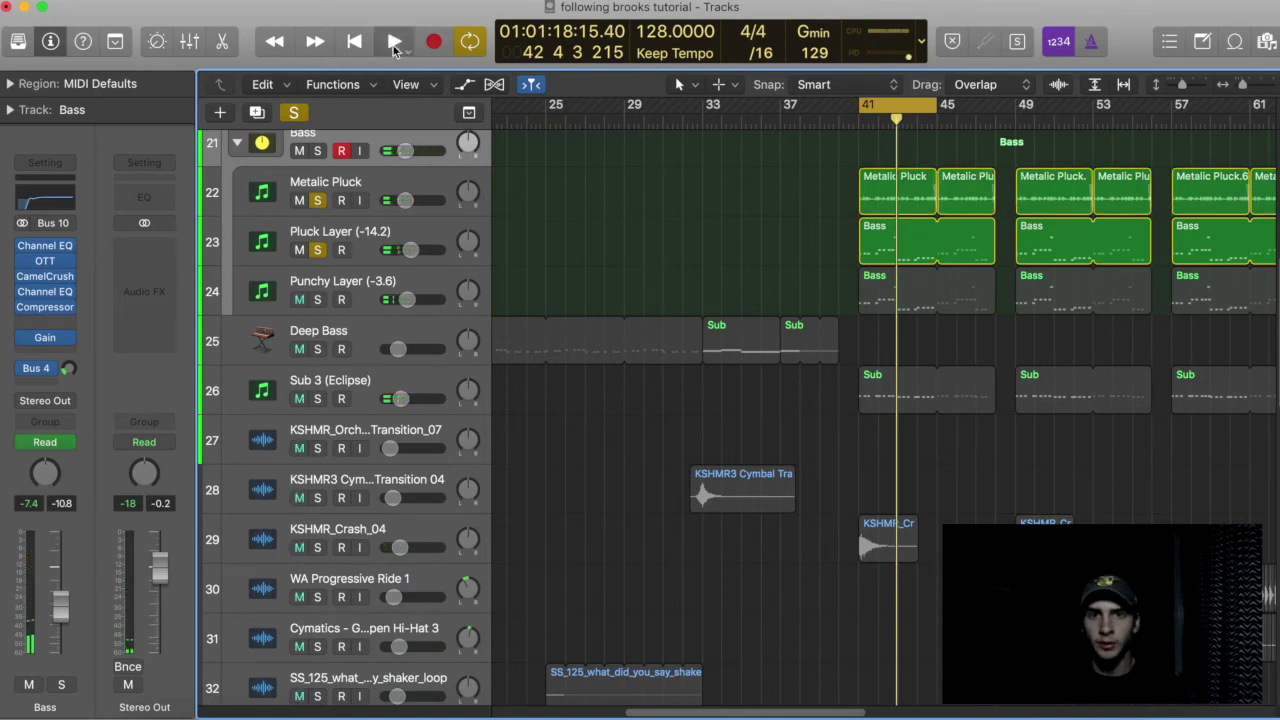
{"action": "left_click", "coordinate": [394, 42]}
{"action": "scroll", "coordinate": [400, 250], "scroll_direction": "up", "scroll_amount": 3}
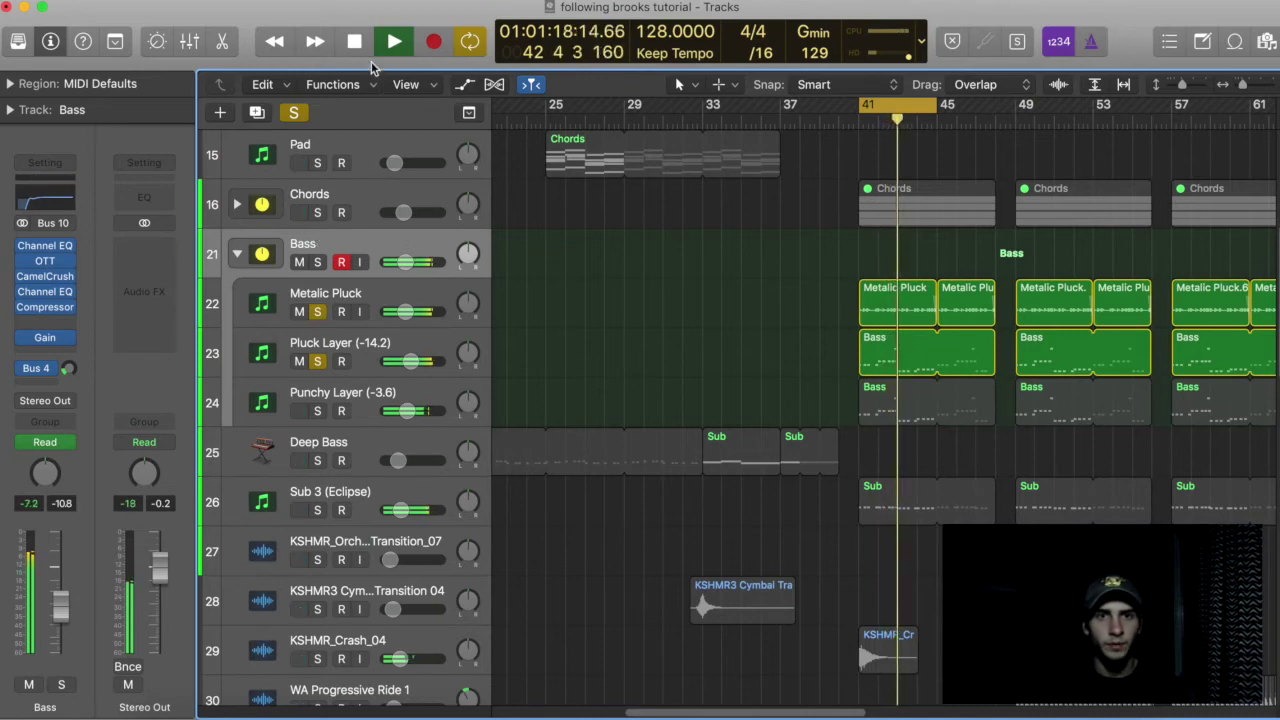
{"action": "key", "text": "space"}
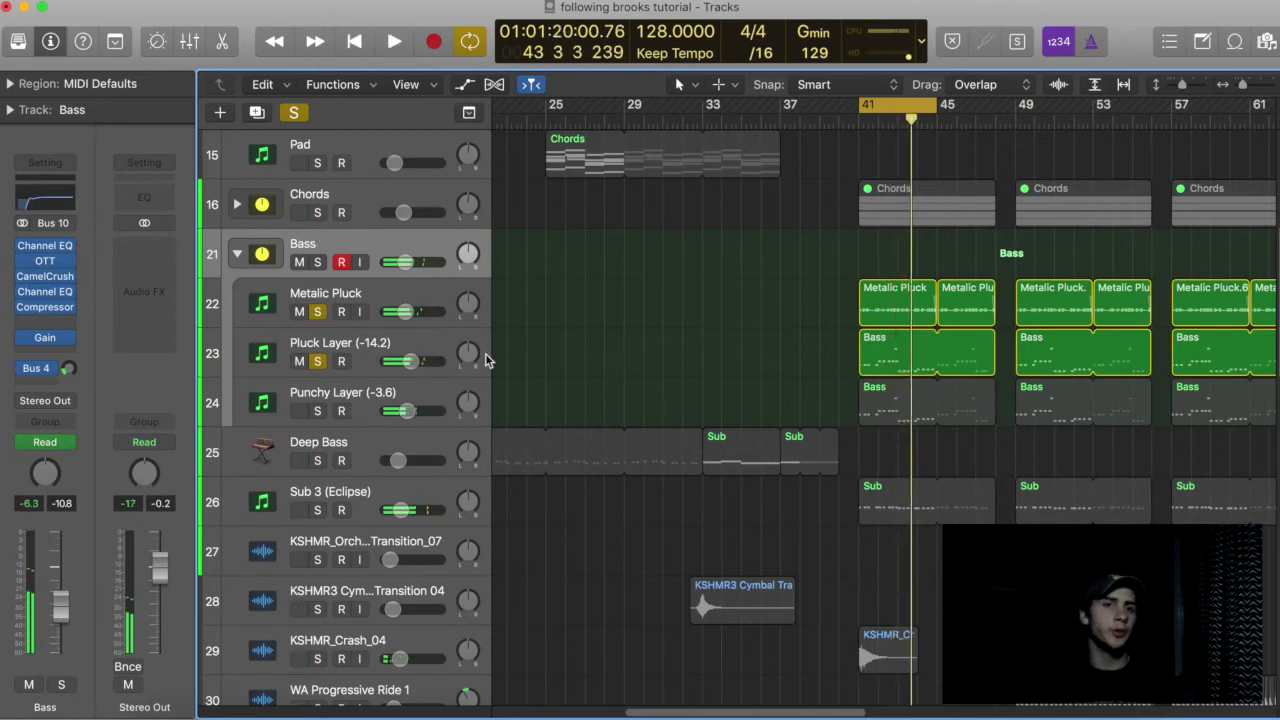
- Solo only the bass Punchy Layer, play it alone over the looped bars, and stop playback
{"action": "left_click", "coordinate": [318, 411], "text": "alt"}
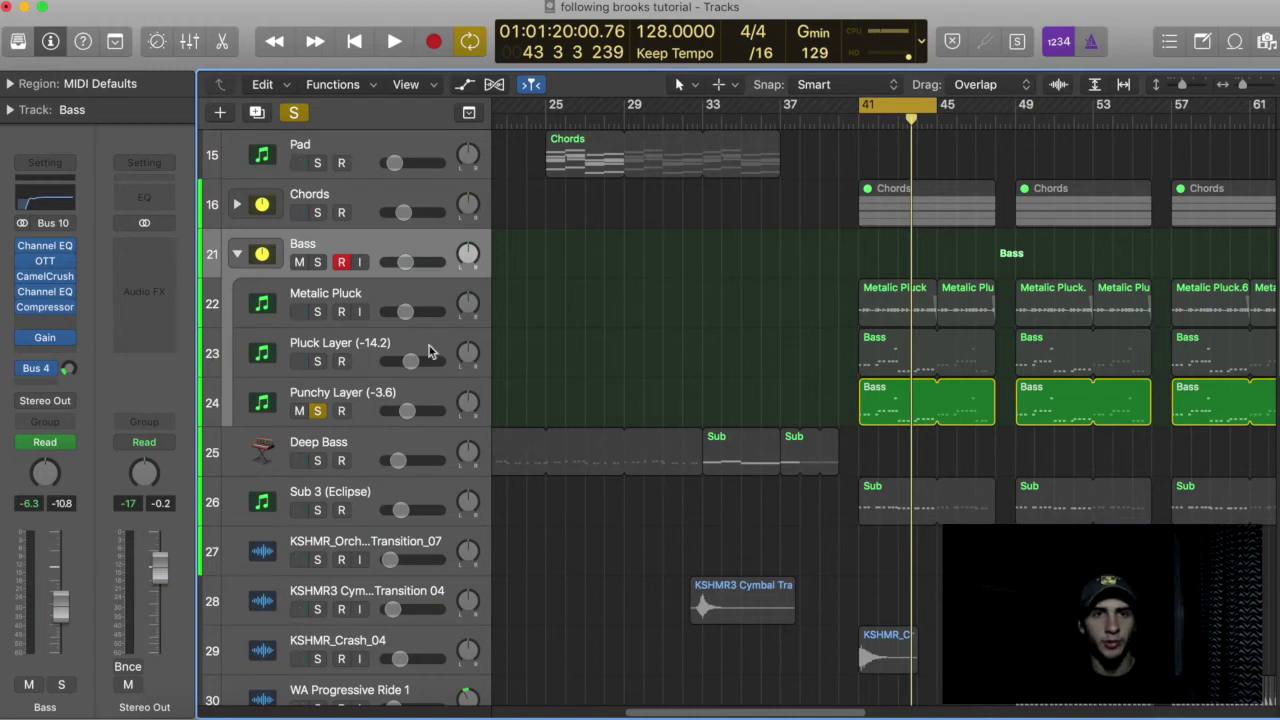
{"action": "left_click", "coordinate": [395, 45]}
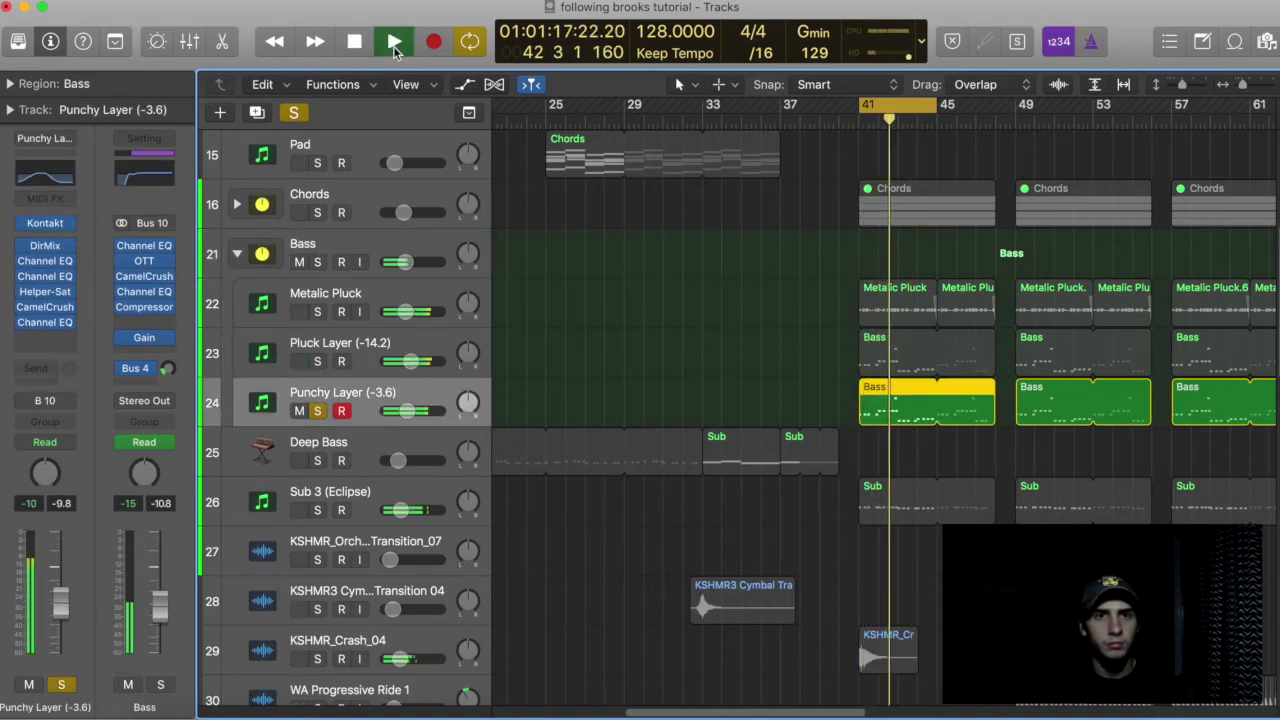
{"action": "left_click", "coordinate": [354, 41]}
- Switch the solo from Punchy Layer to the Bass stack plus Sub 3 (Eclipse), play them together, and stop playback
{"action": "left_click", "coordinate": [317, 262]}
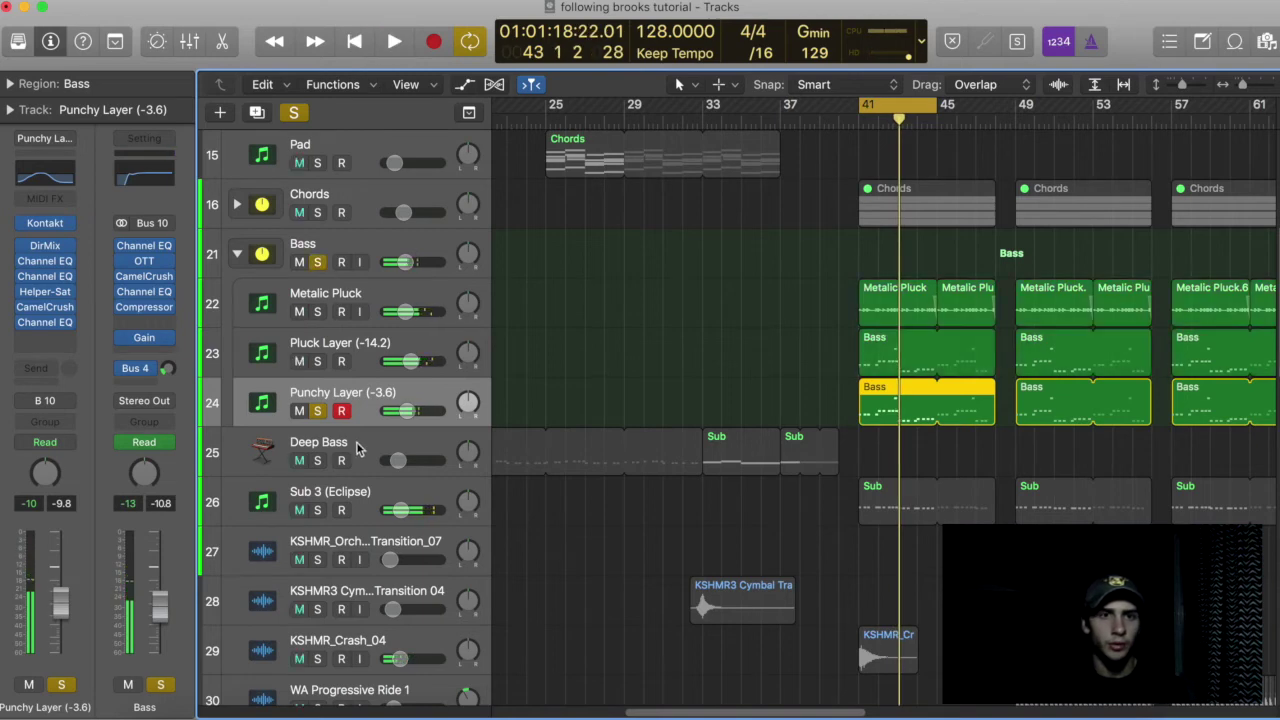
{"action": "left_click", "coordinate": [317, 411]}
{"action": "left_click", "coordinate": [318, 510]}
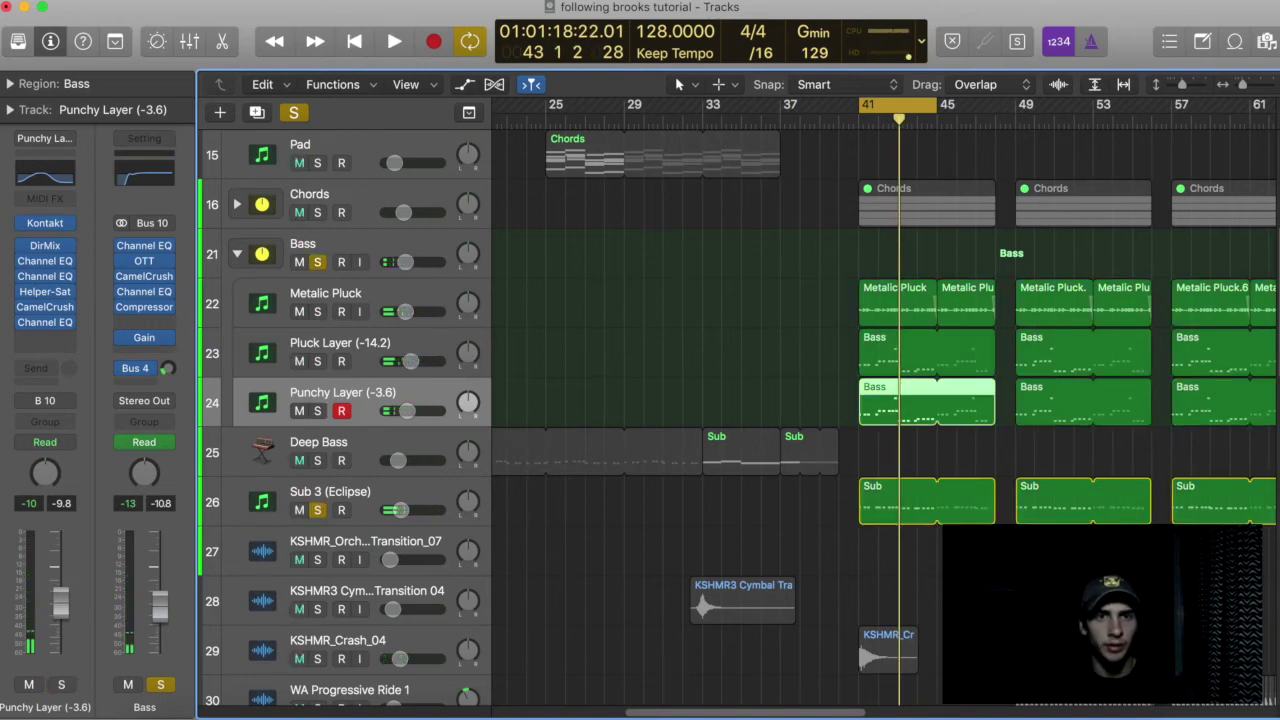
{"action": "left_click", "coordinate": [394, 41]}
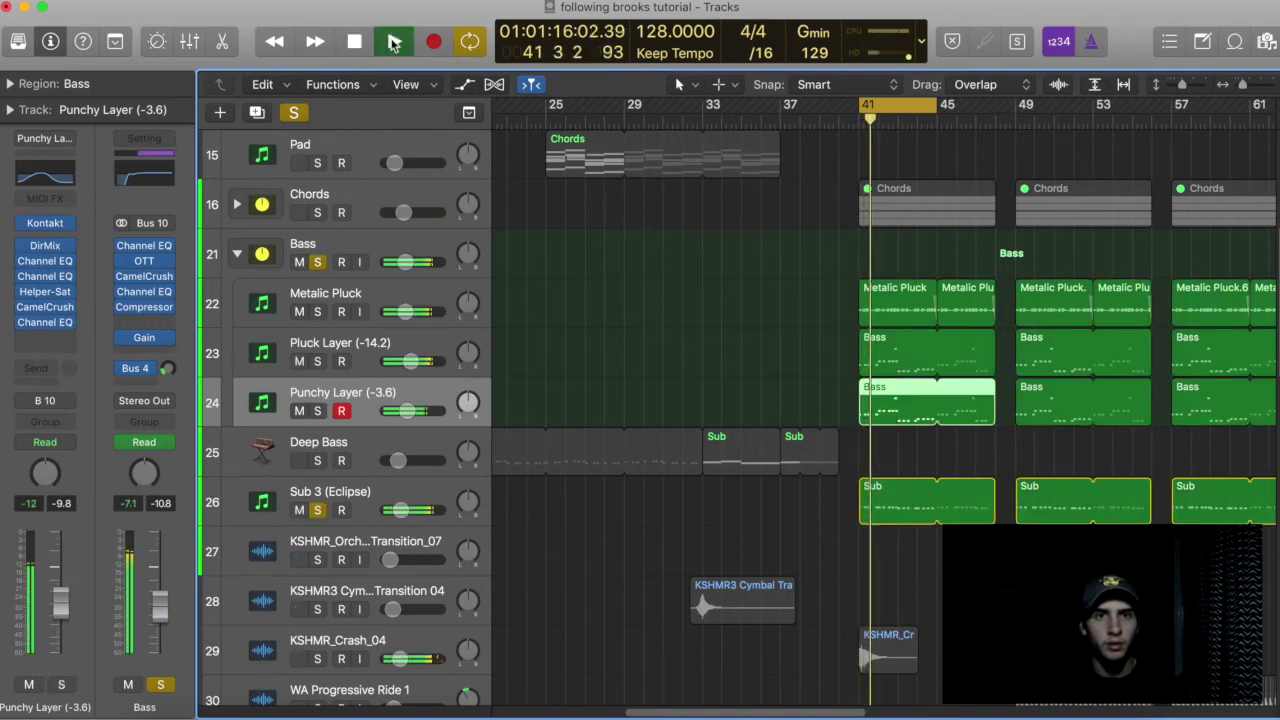
{"action": "left_click", "coordinate": [518, 262]}
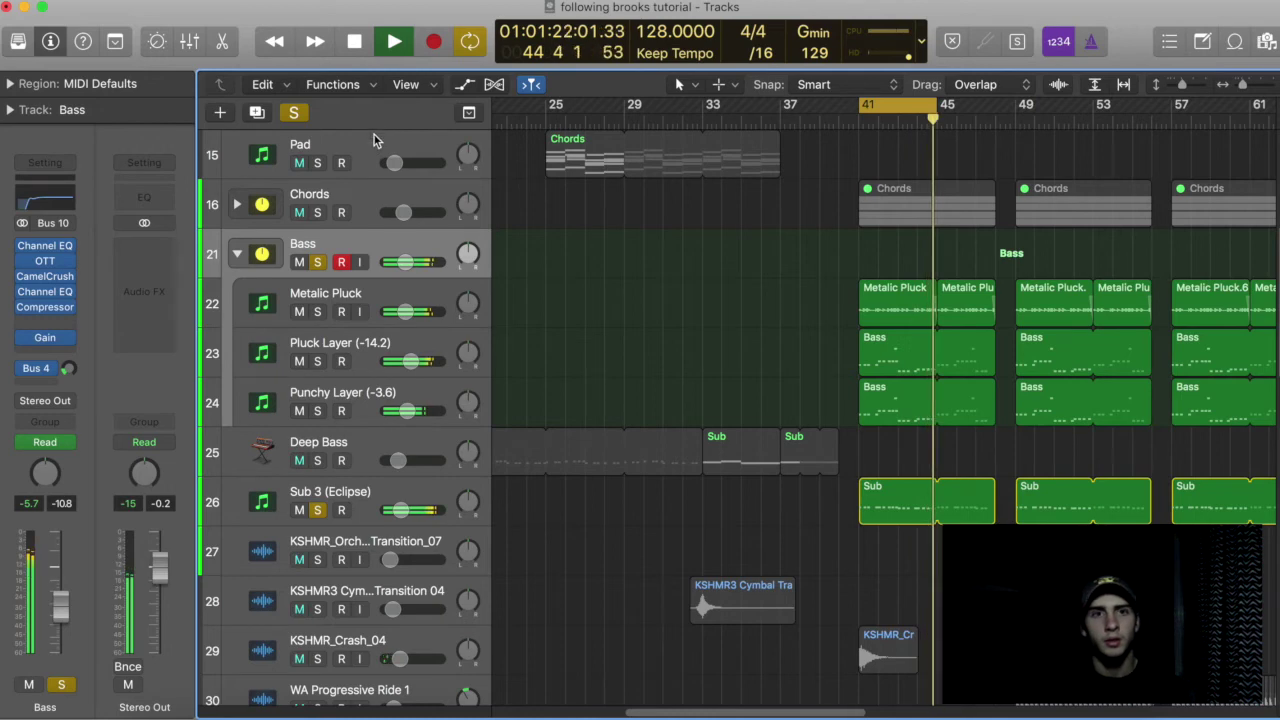
{"action": "left_click", "coordinate": [354, 41]}
- Clear all track solos and collapse the Bass stack
{"action": "key", "text": "ctrl+alt+super+s"}
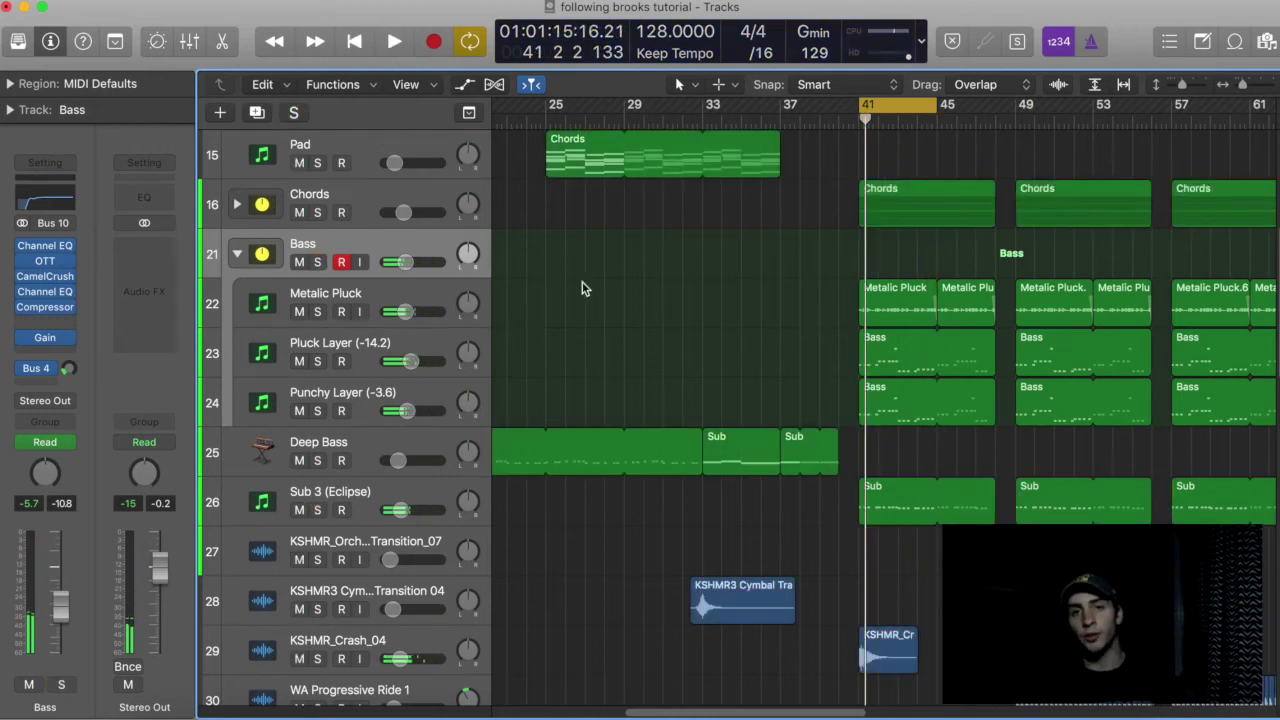
{"action": "left_click", "coordinate": [237, 257]}
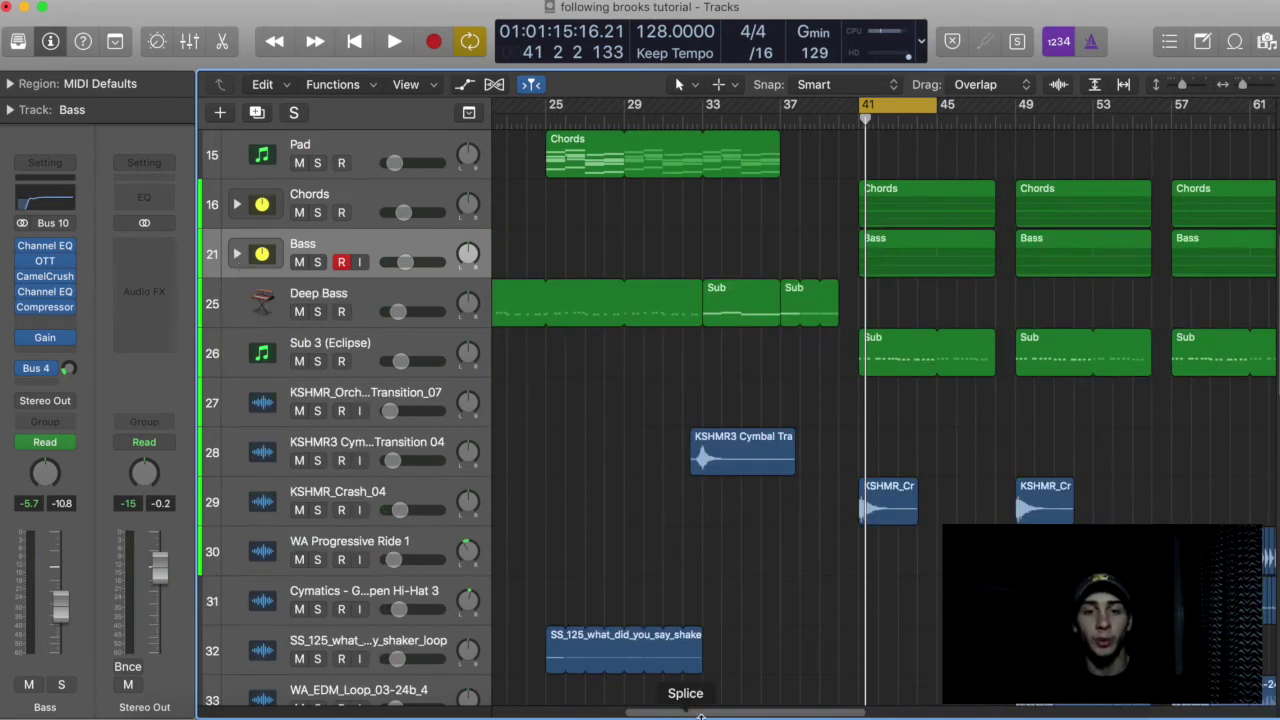
- Turn off cycle mode and place the playhead at bar 16, just before the break
{"action": "scroll", "coordinate": [686, 713], "scroll_direction": "left", "scroll_amount": 5}
{"action": "scroll", "coordinate": [686, 713], "scroll_direction": "up", "scroll_amount": 6}
{"action": "left_click", "coordinate": [551, 120]}
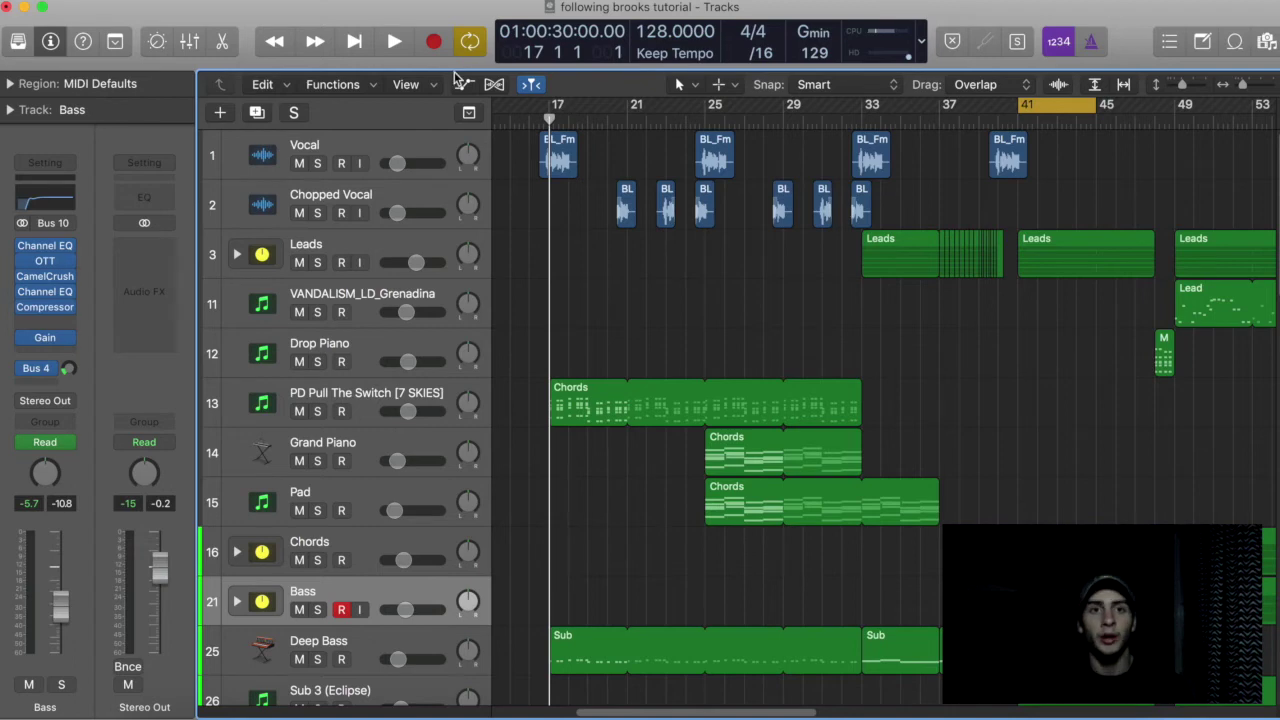
{"action": "key", "text": "comma"}
{"action": "scroll", "coordinate": [640, 400], "scroll_direction": "down", "scroll_amount": 3}
{"action": "scroll", "coordinate": [650, 320], "scroll_direction": "up", "scroll_amount": 3}
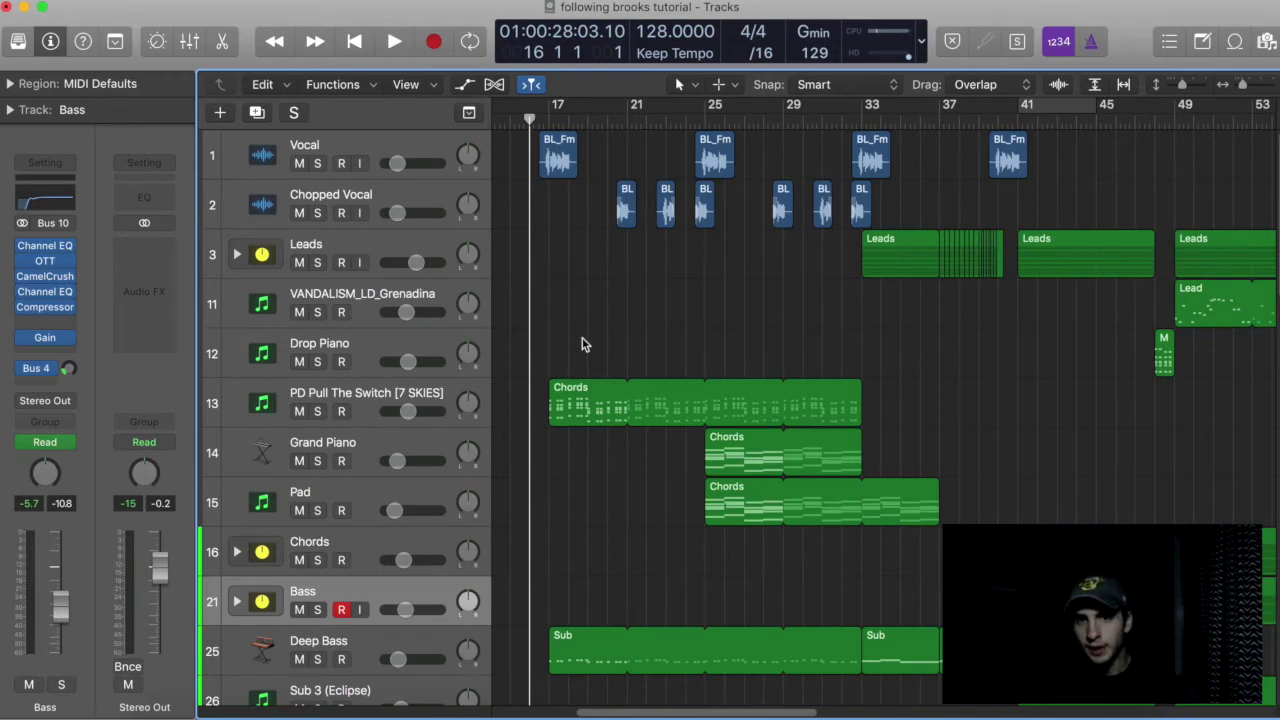
- Inspect the Vocal track's region transpose setting and its Vocal Transformer plug-in settings, then close both
{"action": "left_click", "coordinate": [541, 193]}
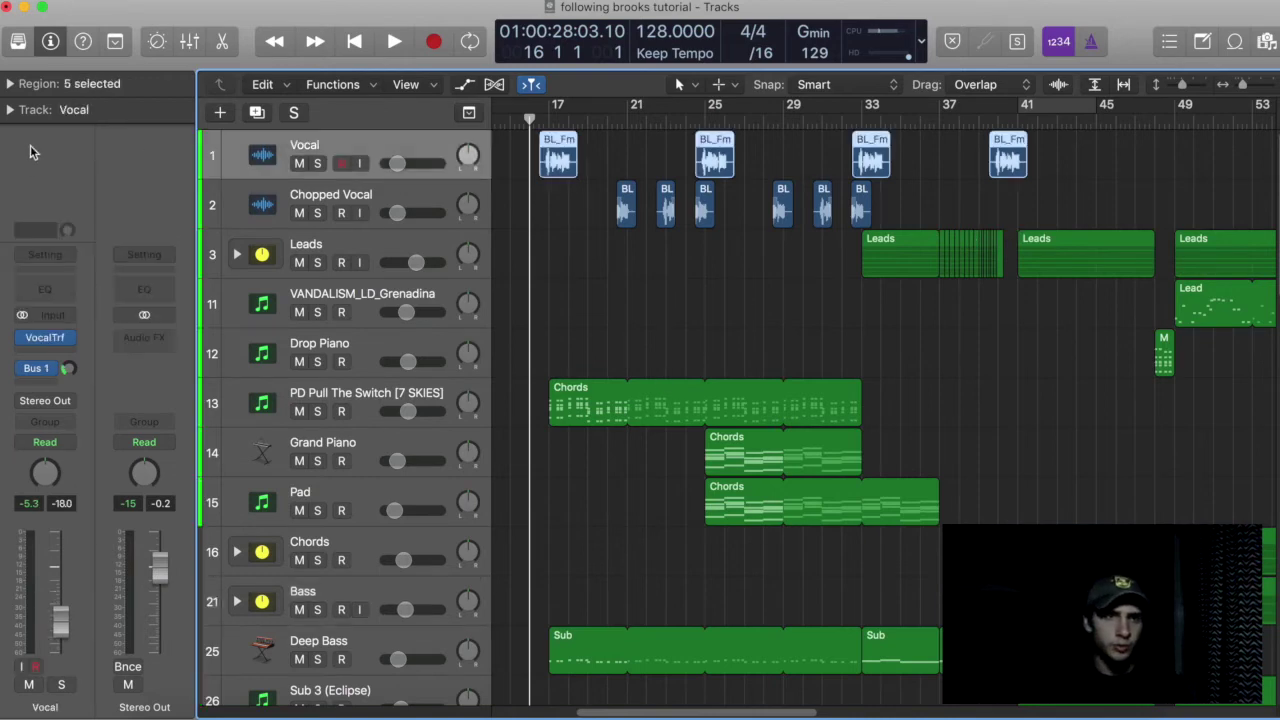
{"action": "left_click", "coordinate": [11, 85]}
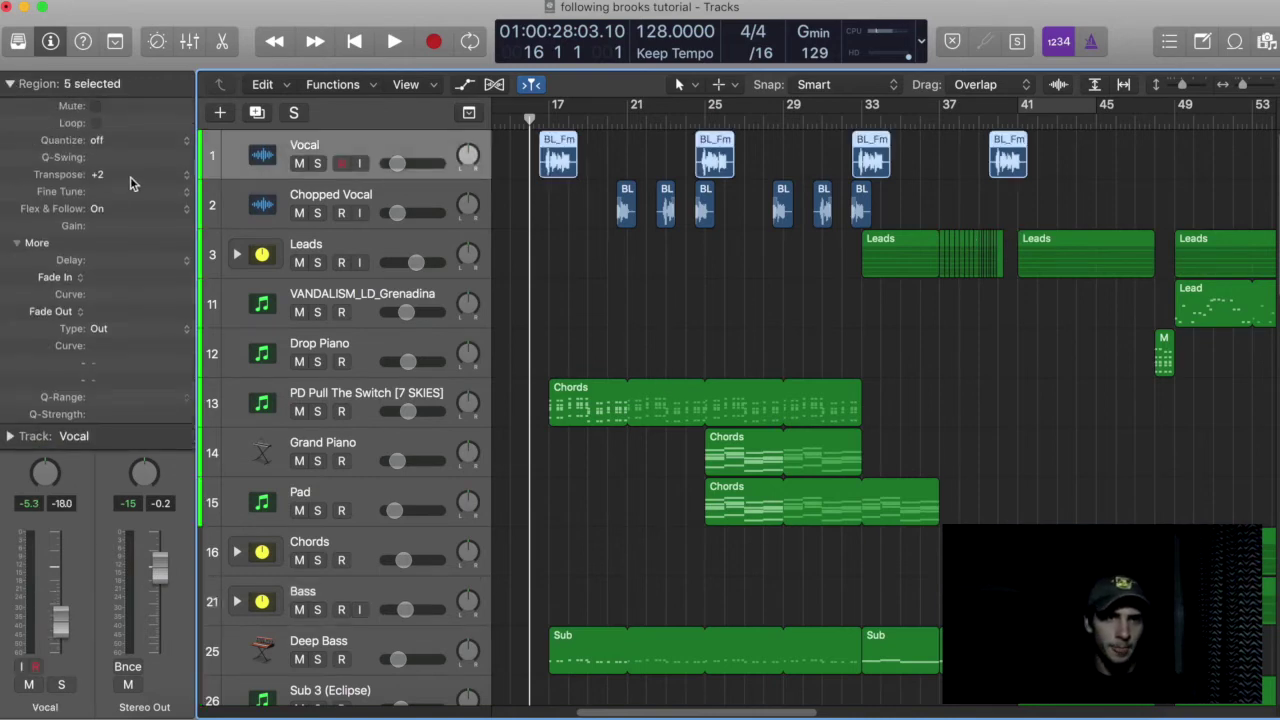
{"action": "left_click", "coordinate": [8, 85]}
{"action": "left_click", "coordinate": [46, 343]}
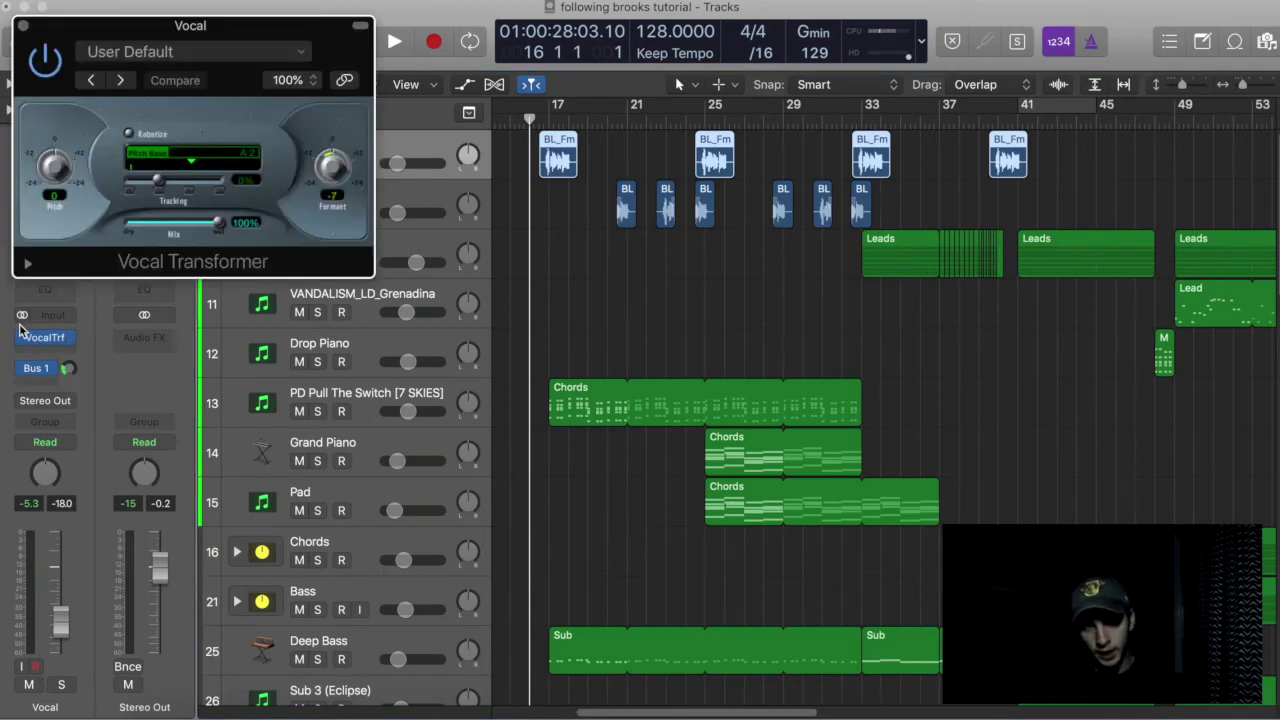
{"action": "left_click", "coordinate": [24, 25]}
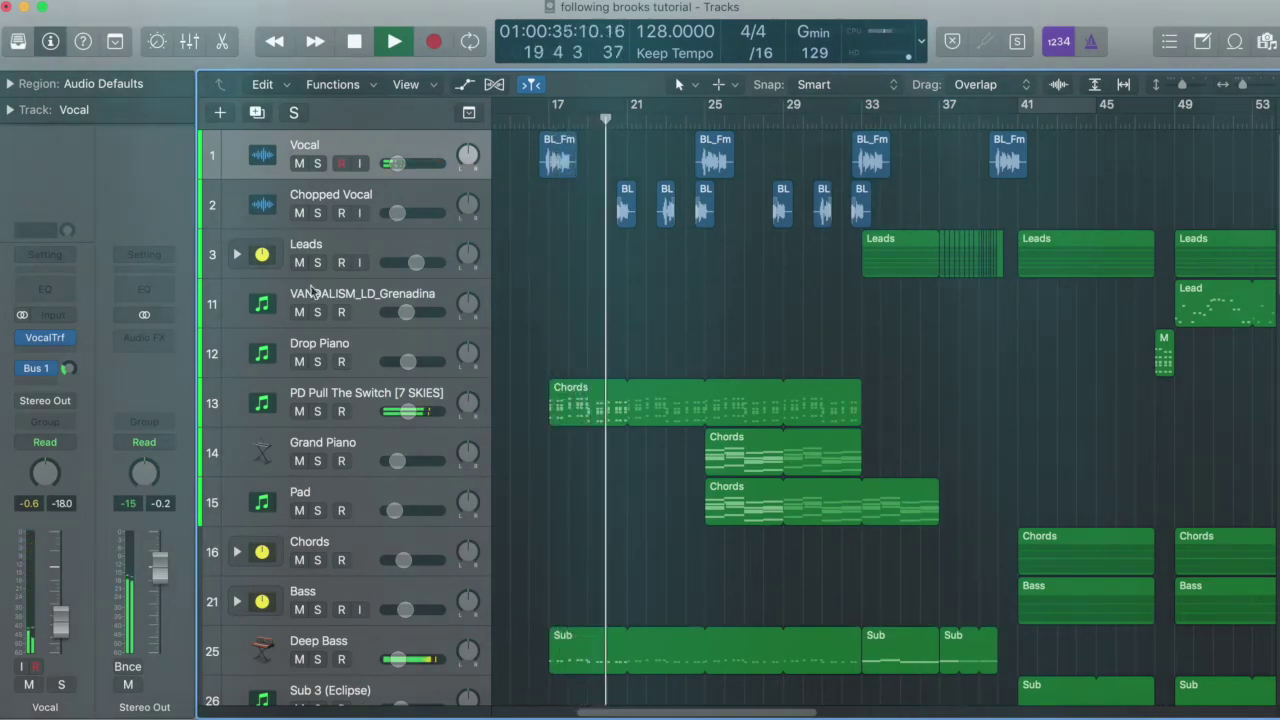
- Expand the Leads, Chords and Bass stacks and shrink the track height to show the full arrangement during playback
{"action": "left_click", "coordinate": [237, 254]}
{"action": "scroll", "coordinate": [262, 482], "scroll_direction": "down", "scroll_amount": 5}
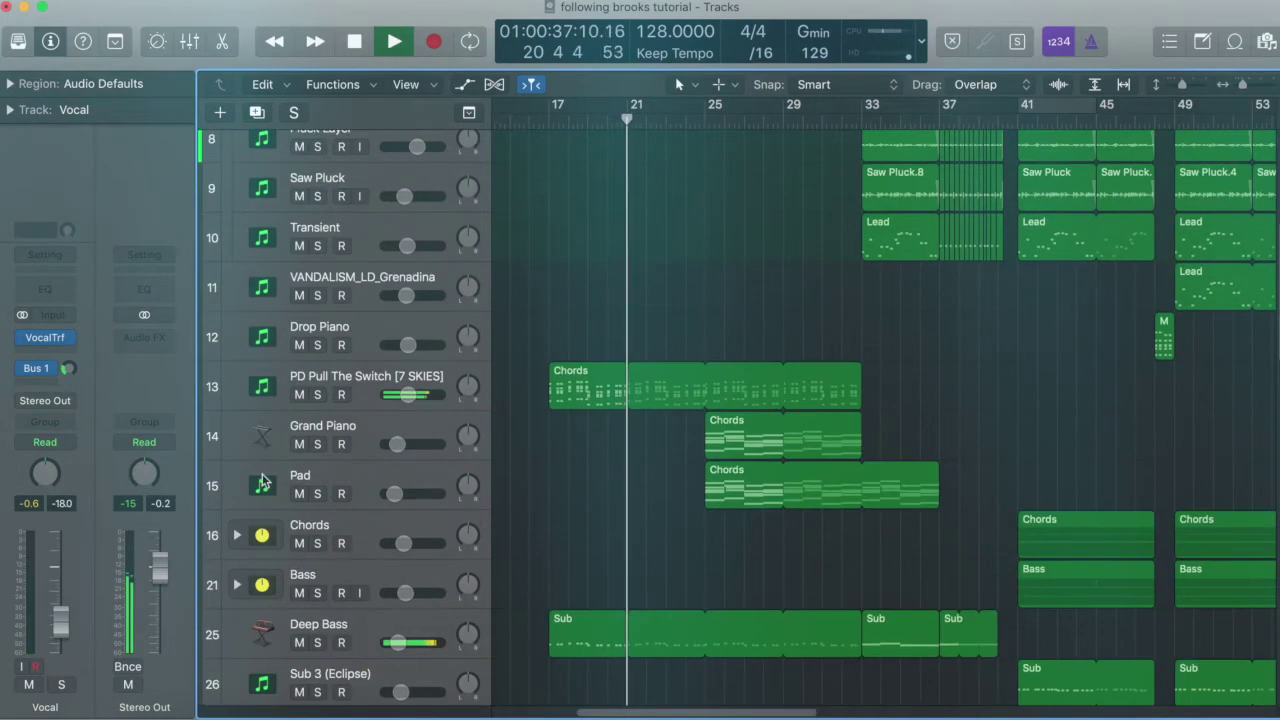
{"action": "left_click", "coordinate": [237, 535]}
{"action": "scroll", "coordinate": [245, 540], "scroll_direction": "down", "scroll_amount": 3}
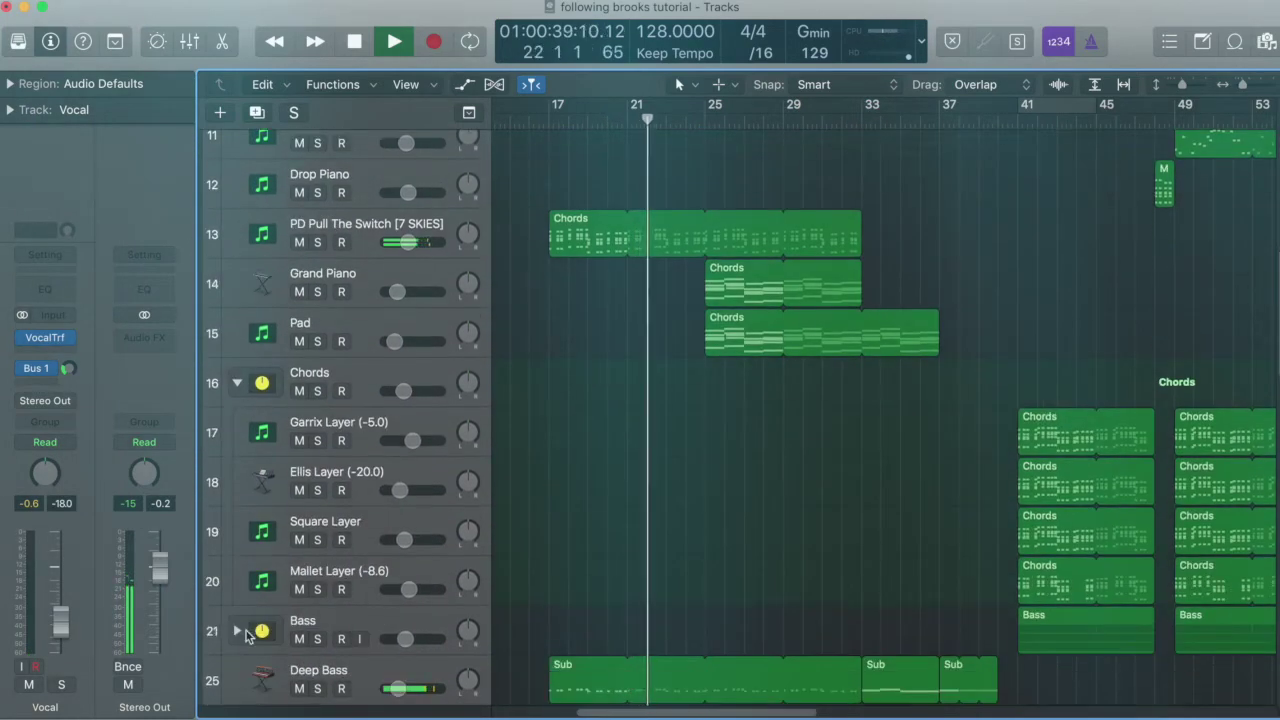
{"action": "left_click", "coordinate": [237, 631]}
{"action": "scroll", "coordinate": [408, 456], "scroll_direction": "down", "scroll_amount": 15}
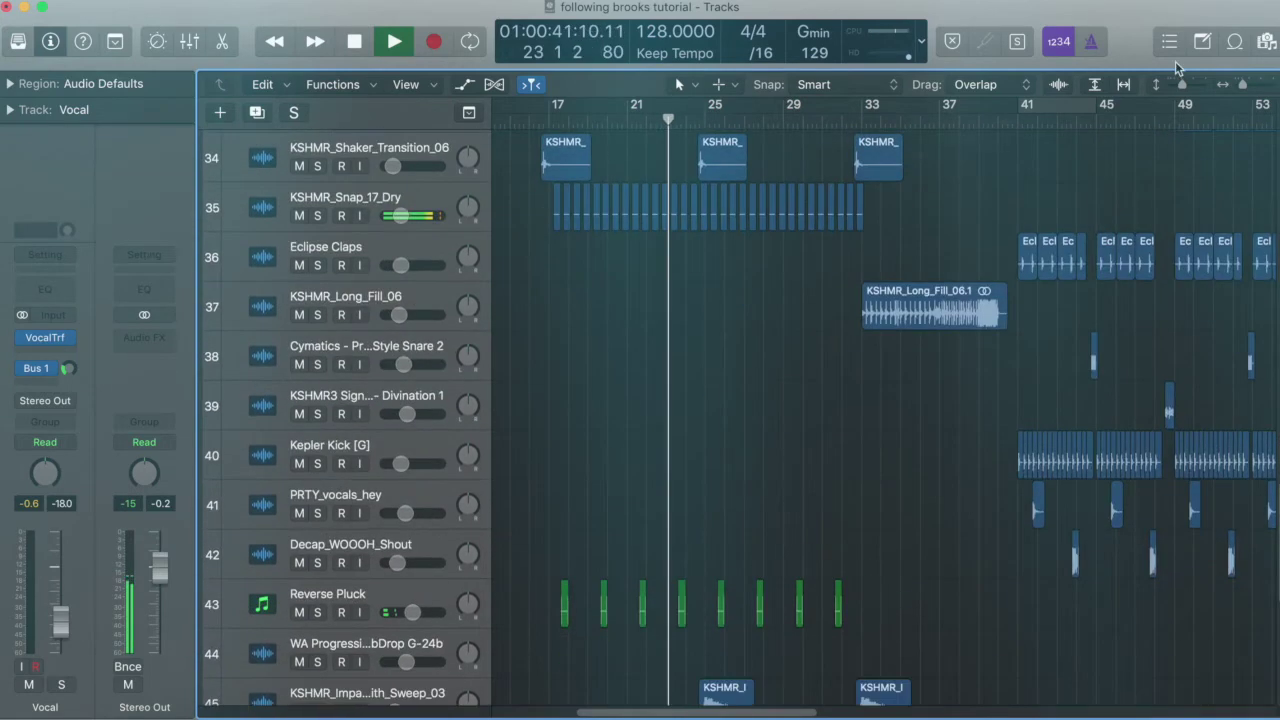
{"action": "left_click_drag", "start_coordinate": [1181, 84], "coordinate": [1168, 84]}
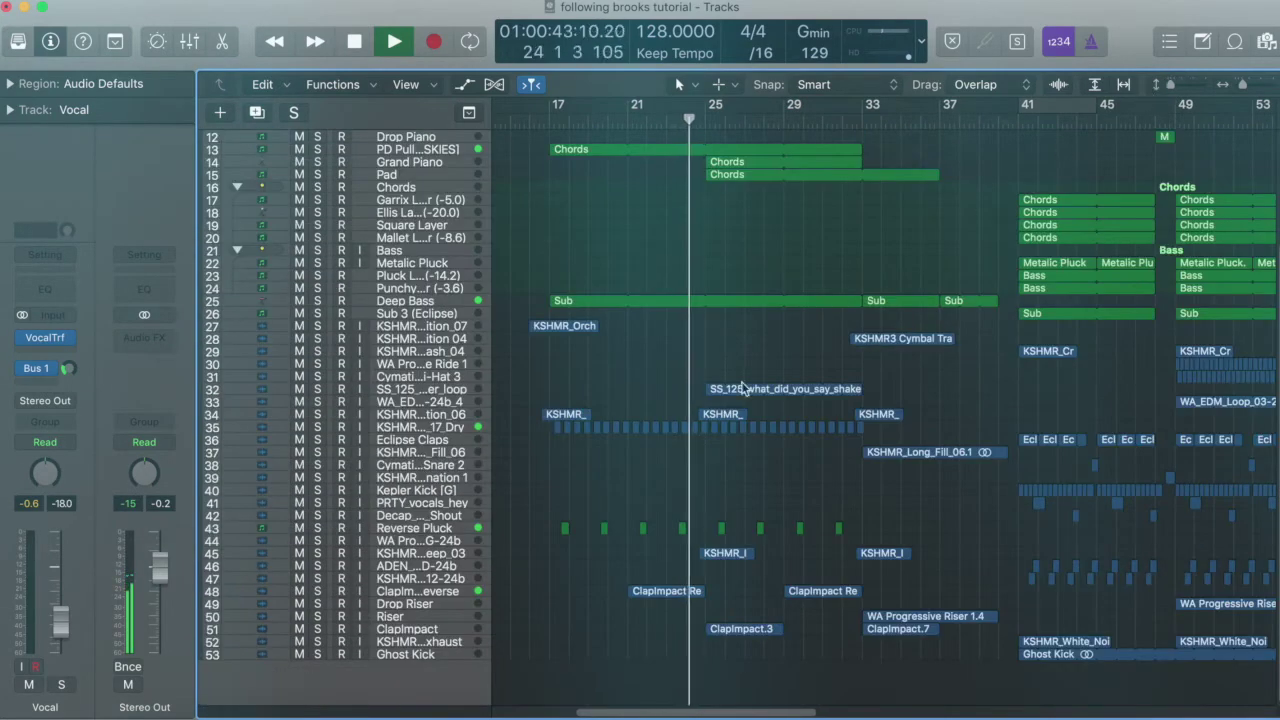
{"action": "scroll", "coordinate": [874, 280], "scroll_direction": "up", "scroll_amount": 5}
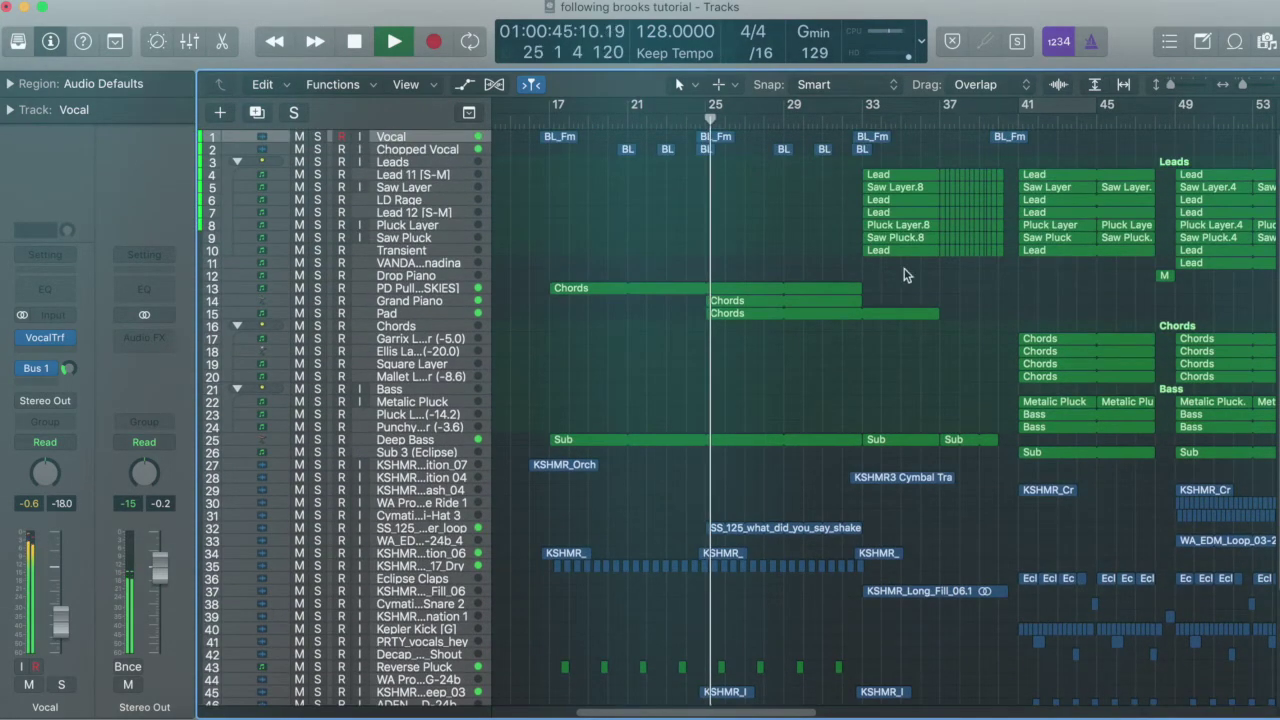
{"action": "left_click_drag", "start_coordinate": [1247, 86], "coordinate": [1247, 90]}
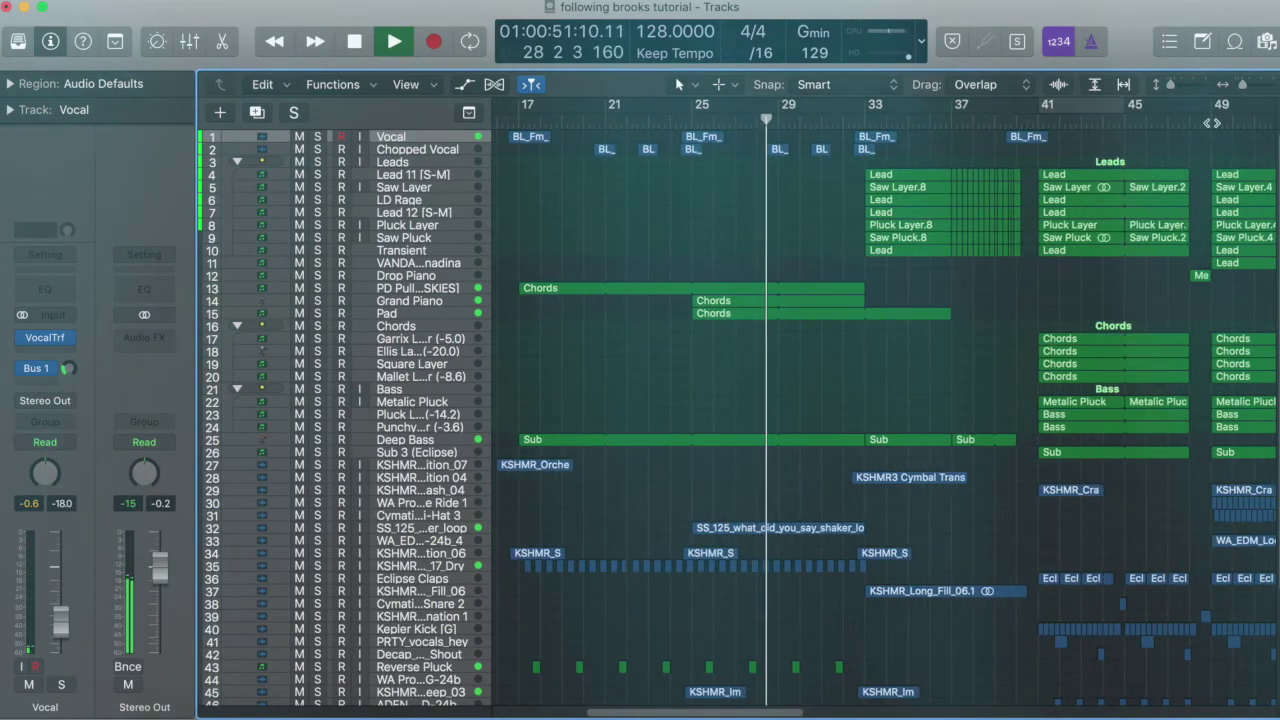
- Follow the full arrangement's playback from the end of the break through the build-up and across the drop
{"action": "left_click_drag", "start_coordinate": [767, 714], "coordinate": [776, 714]}
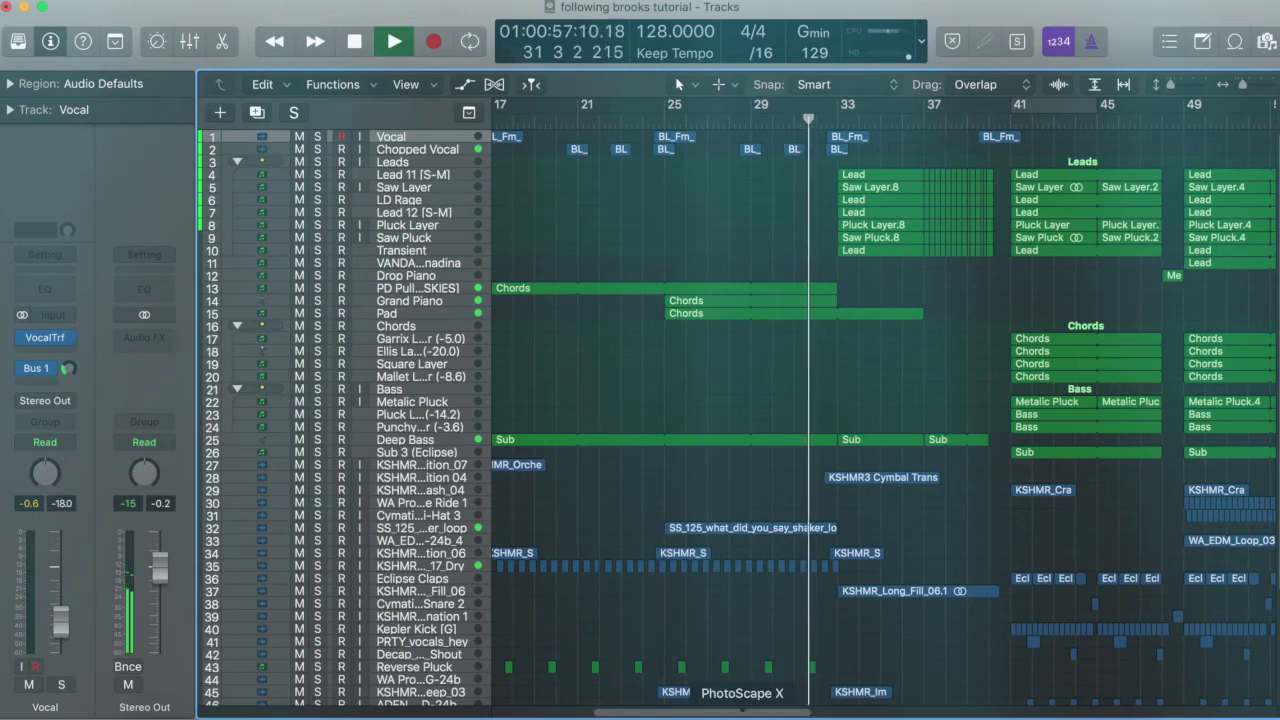
{"action": "scroll", "coordinate": [778, 692], "scroll_direction": "right", "scroll_amount": 3}
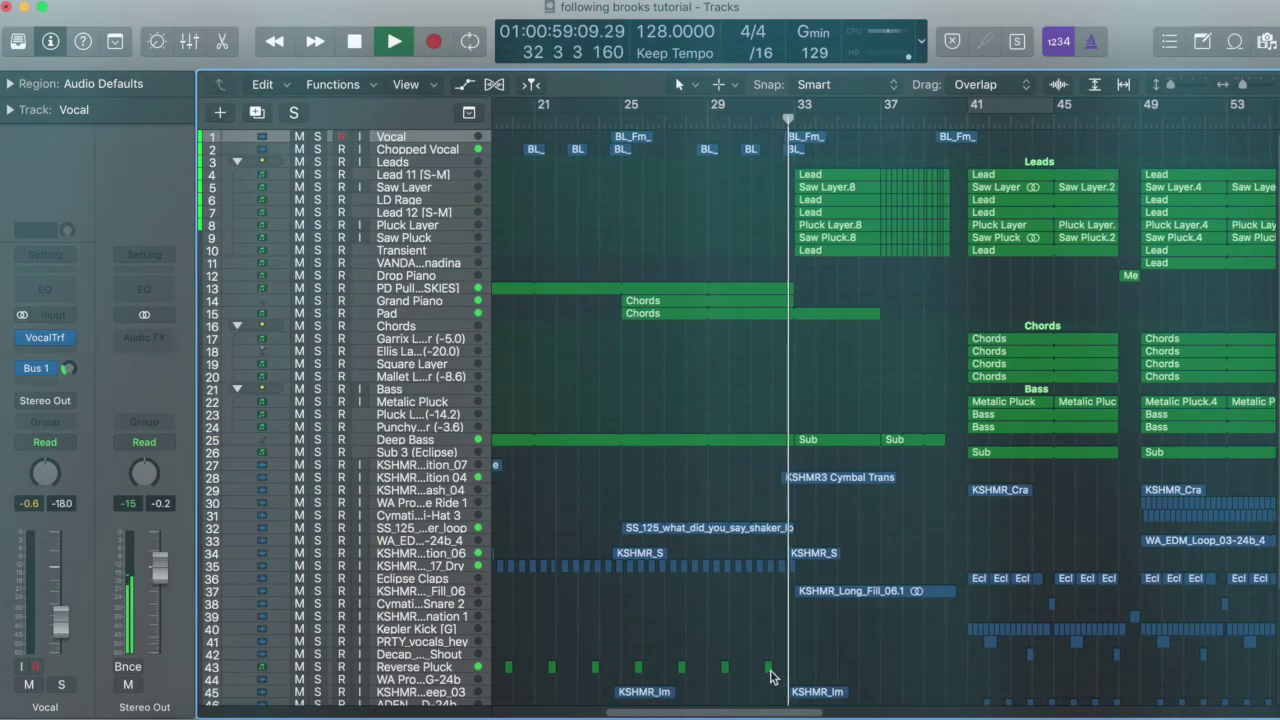
{"action": "left_click_drag", "start_coordinate": [715, 714], "coordinate": [773, 713]}
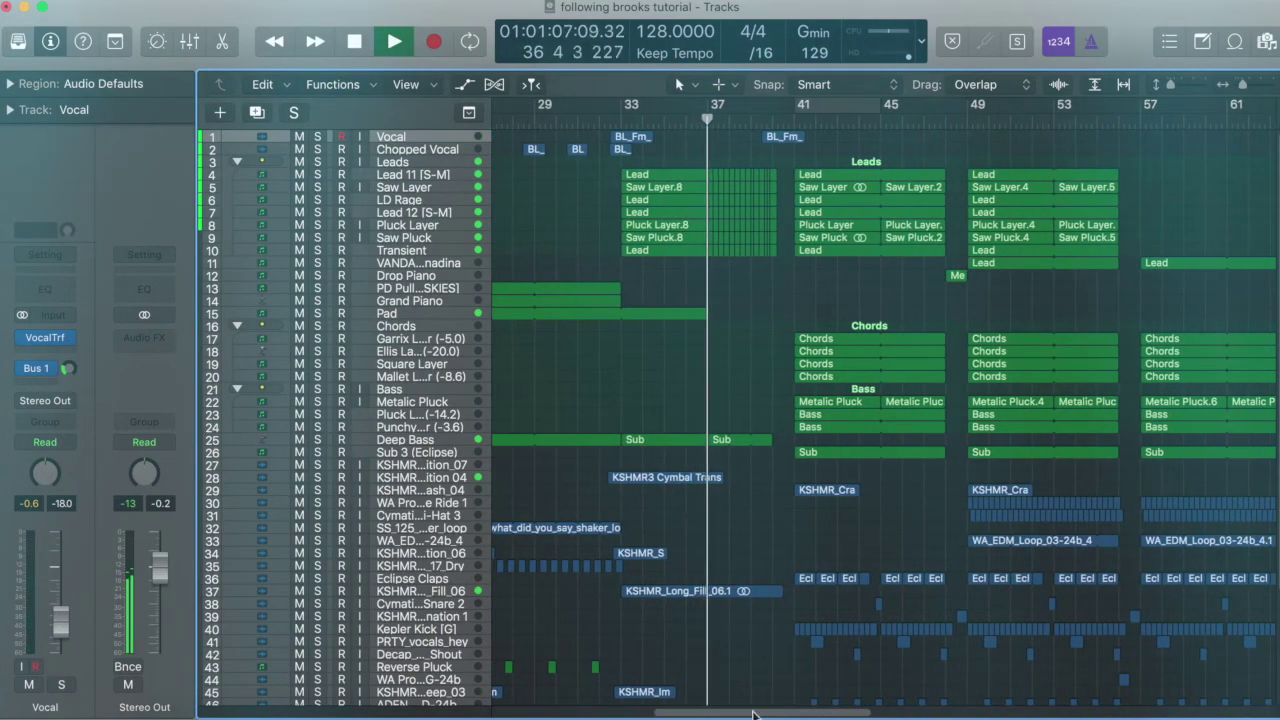
{"action": "left_click_drag", "start_coordinate": [747, 714], "coordinate": [785, 713]}
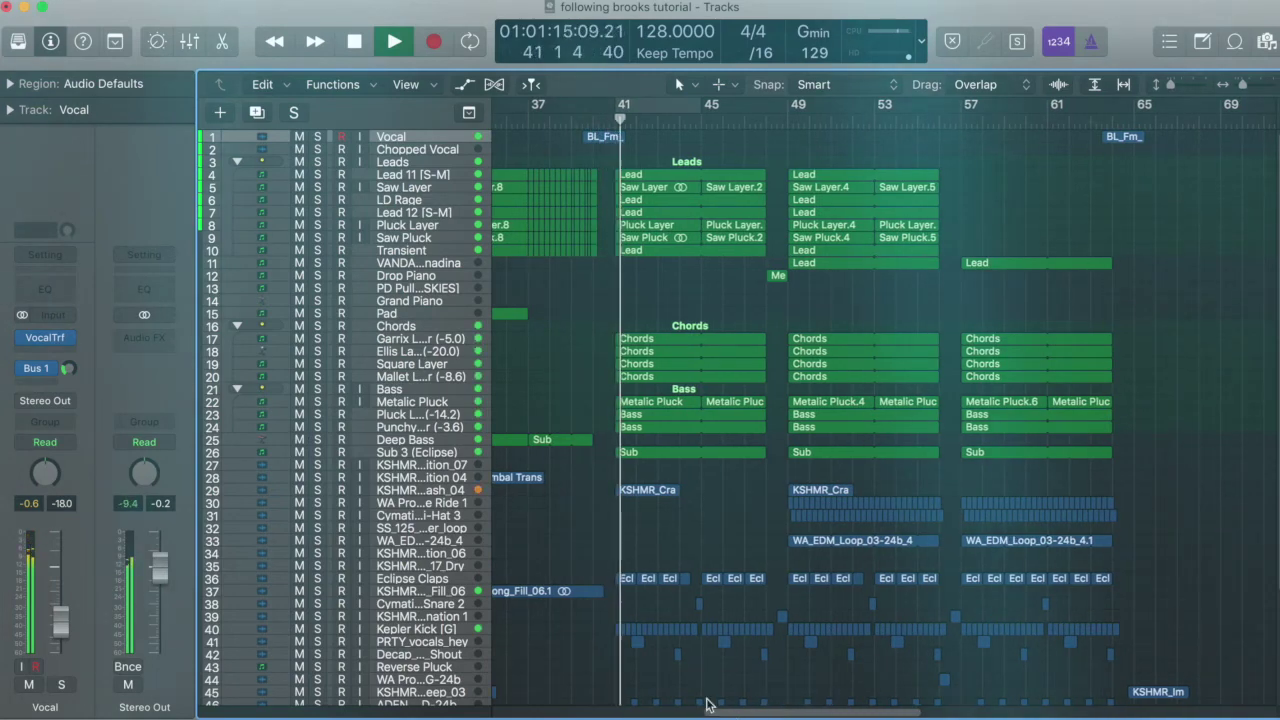
{"action": "left_click_drag", "start_coordinate": [746, 713], "coordinate": [737, 713]}
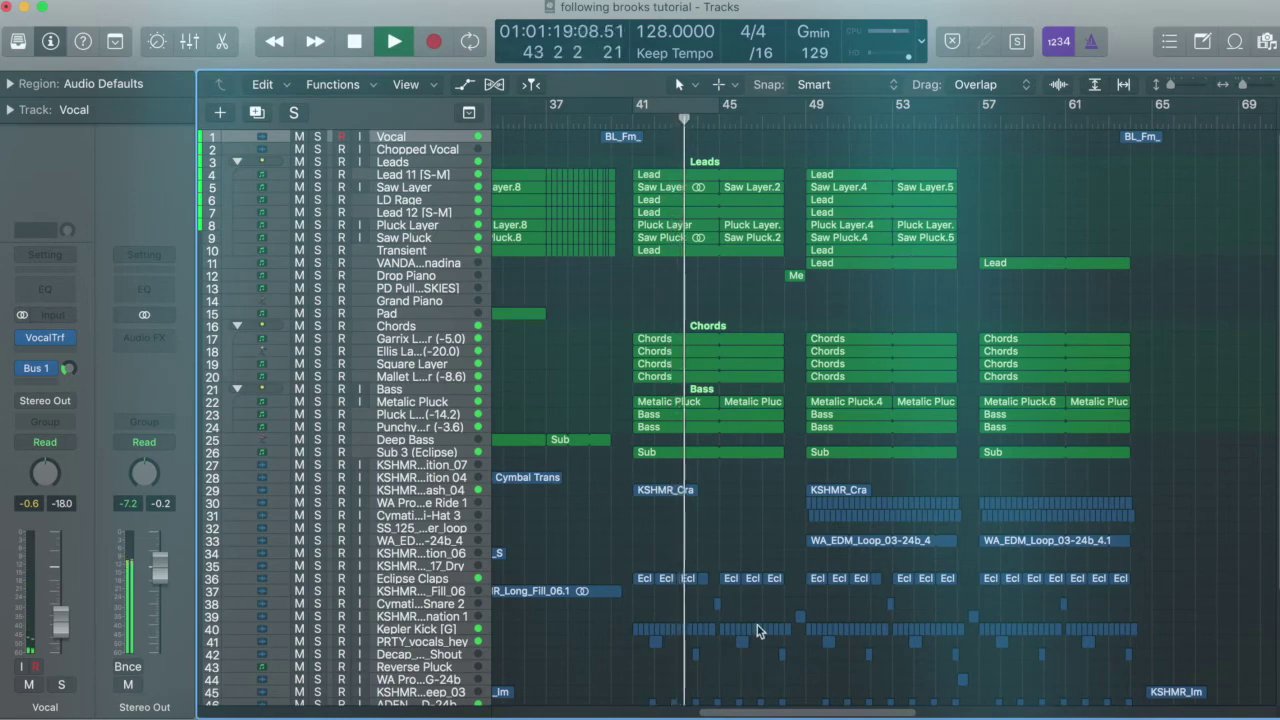
{"action": "left_click_drag", "start_coordinate": [754, 710], "coordinate": [759, 710]}
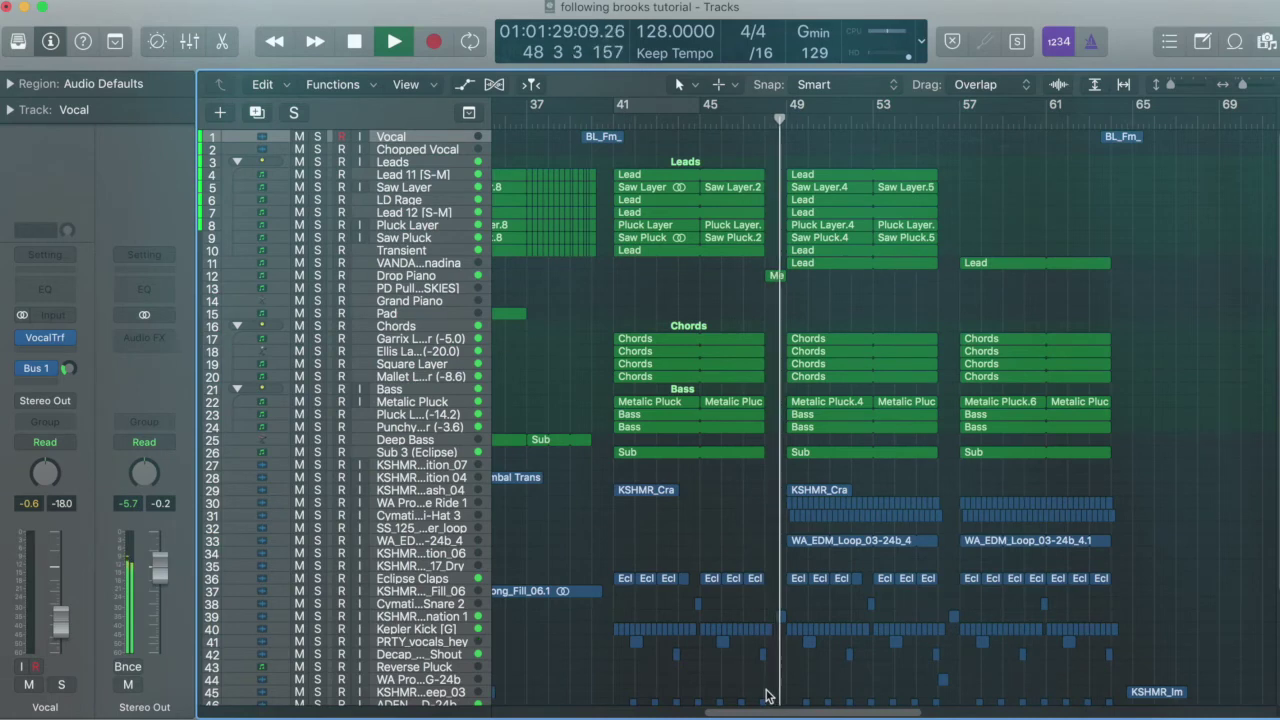
{"action": "left_click_drag", "start_coordinate": [732, 713], "coordinate": [745, 714]}
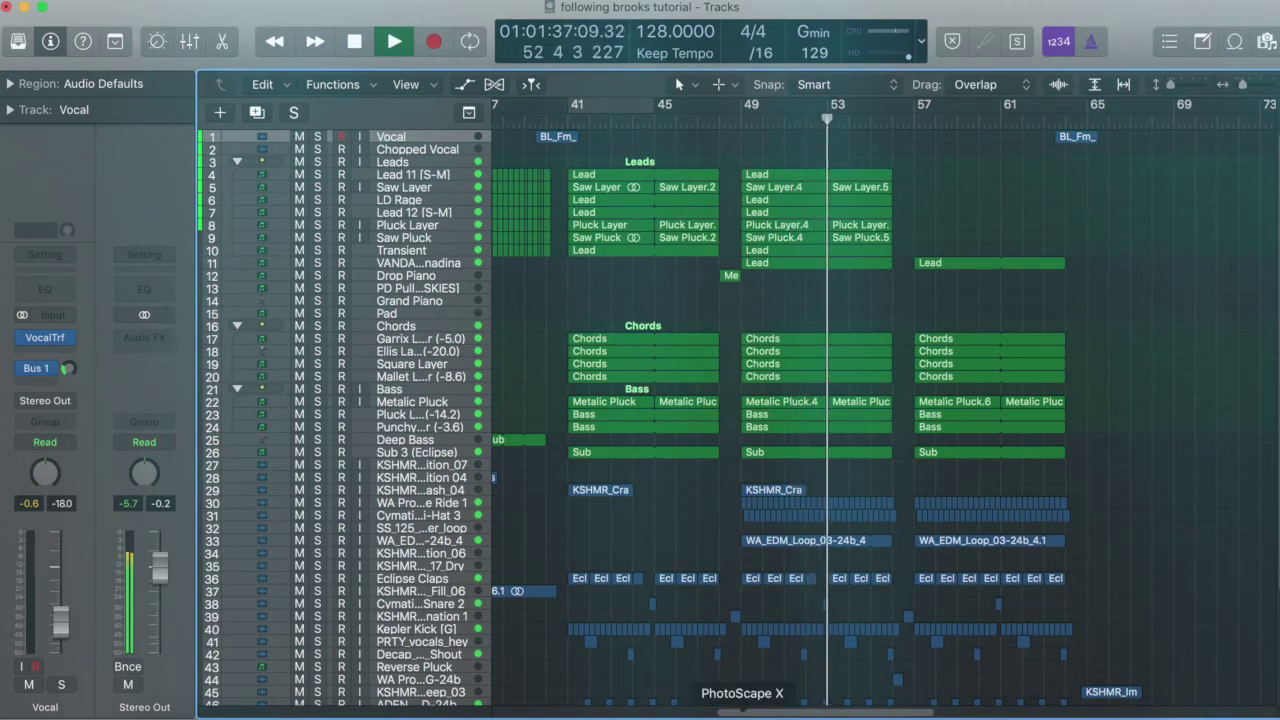
{"action": "left_click_drag", "start_coordinate": [760, 714], "coordinate": [764, 714]}
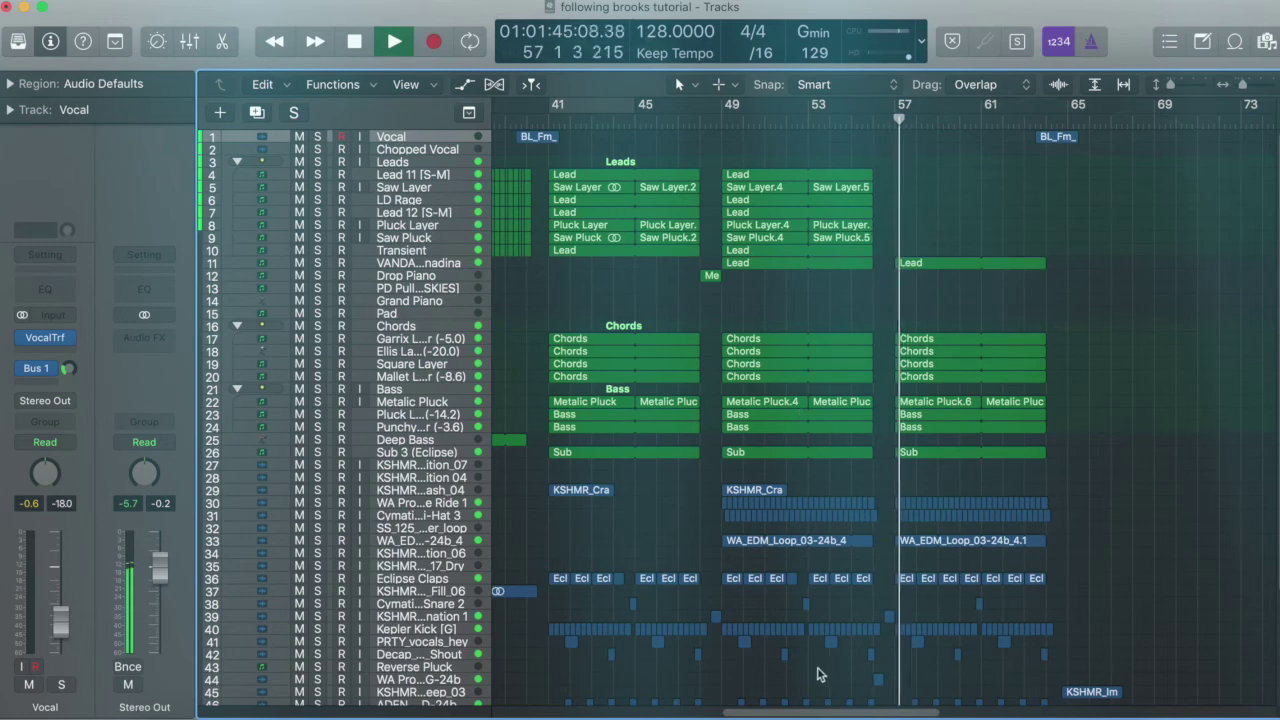
{"action": "left_click_drag", "start_coordinate": [815, 715], "coordinate": [856, 714]}
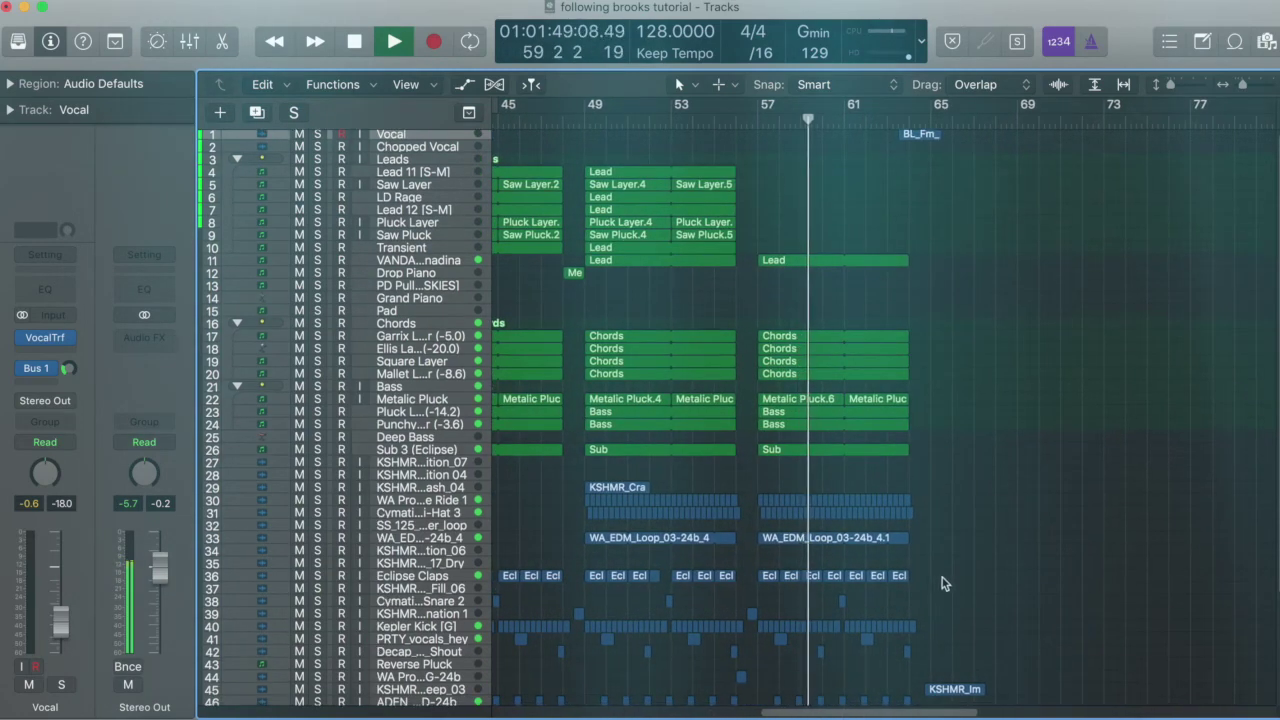